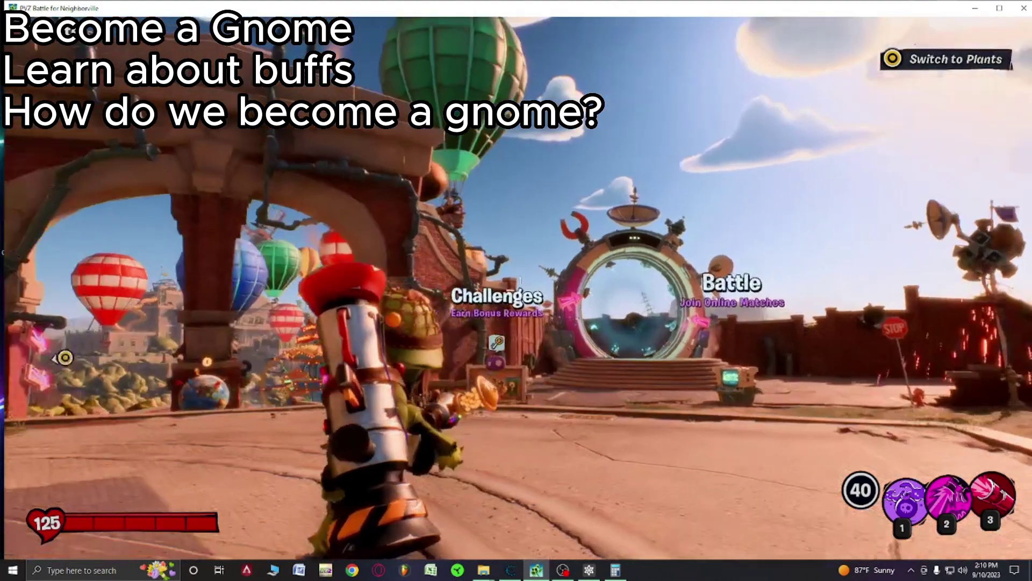
key(w)
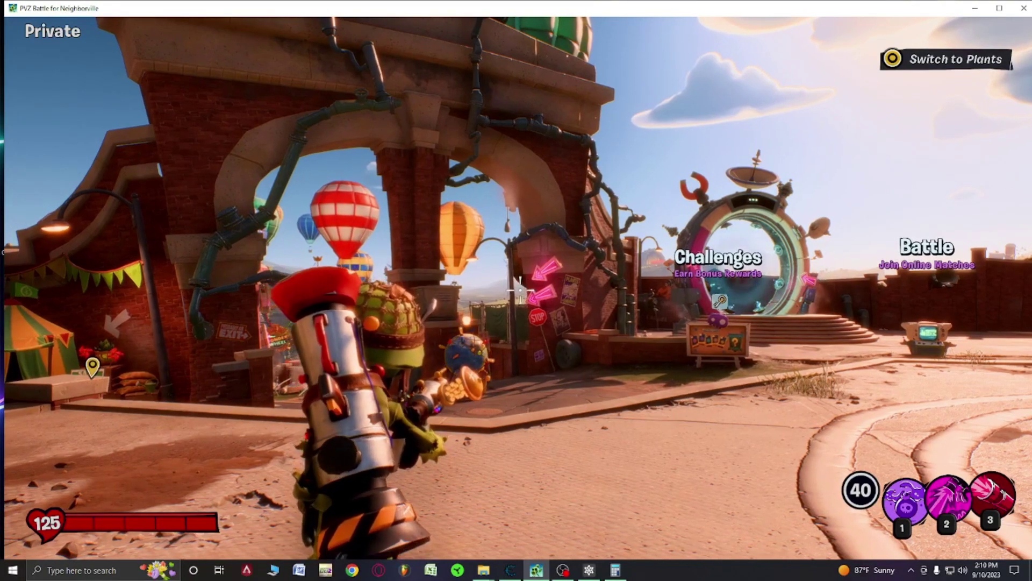
right_click(521, 290)
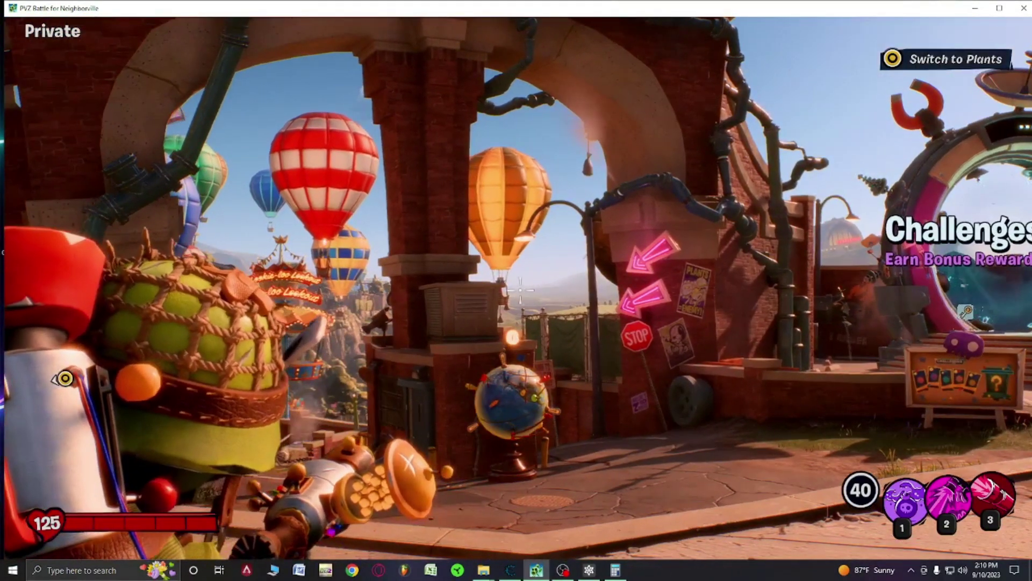
right_click(521, 290)
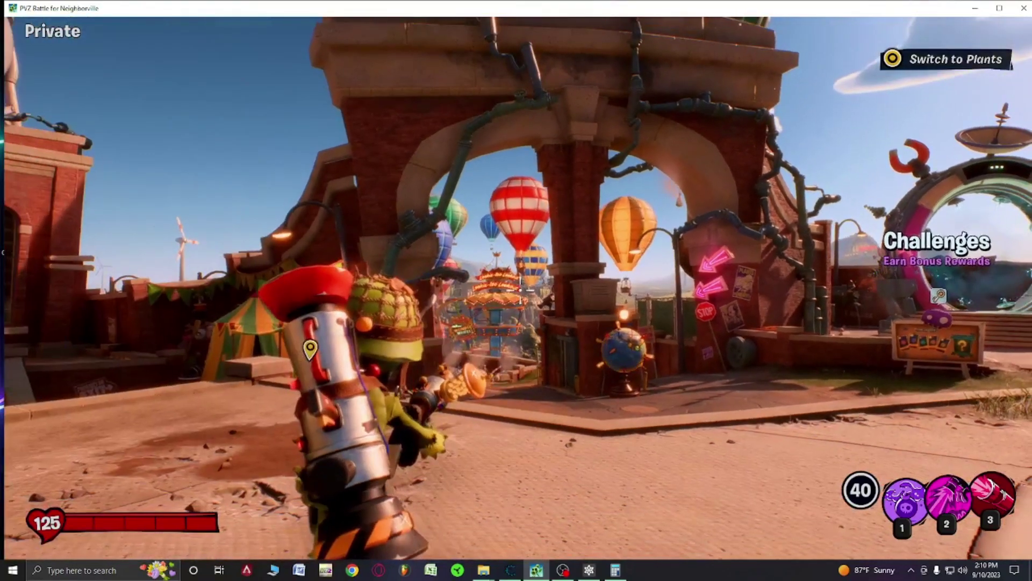
right_click(520, 290)
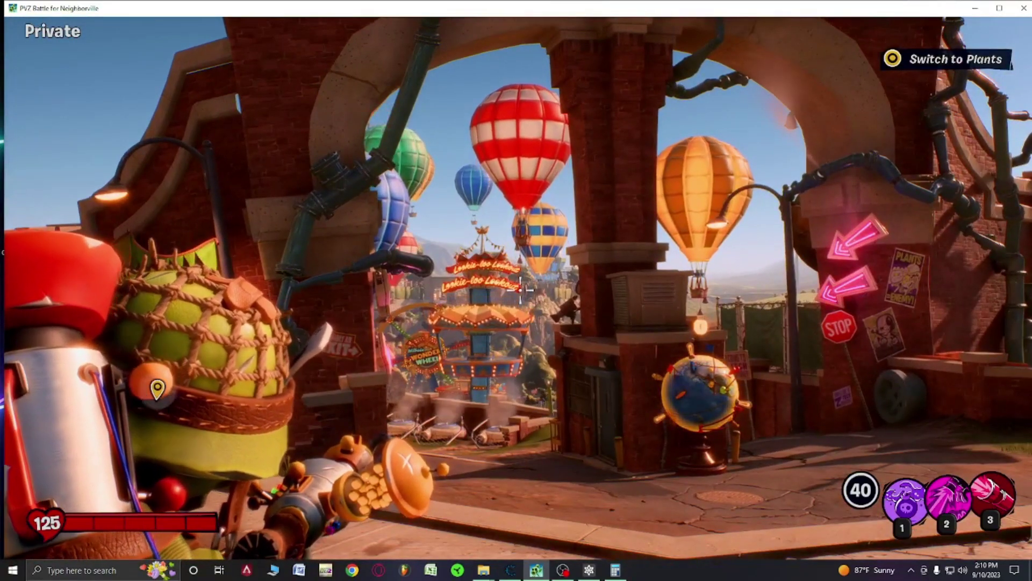
right_click(520, 291)
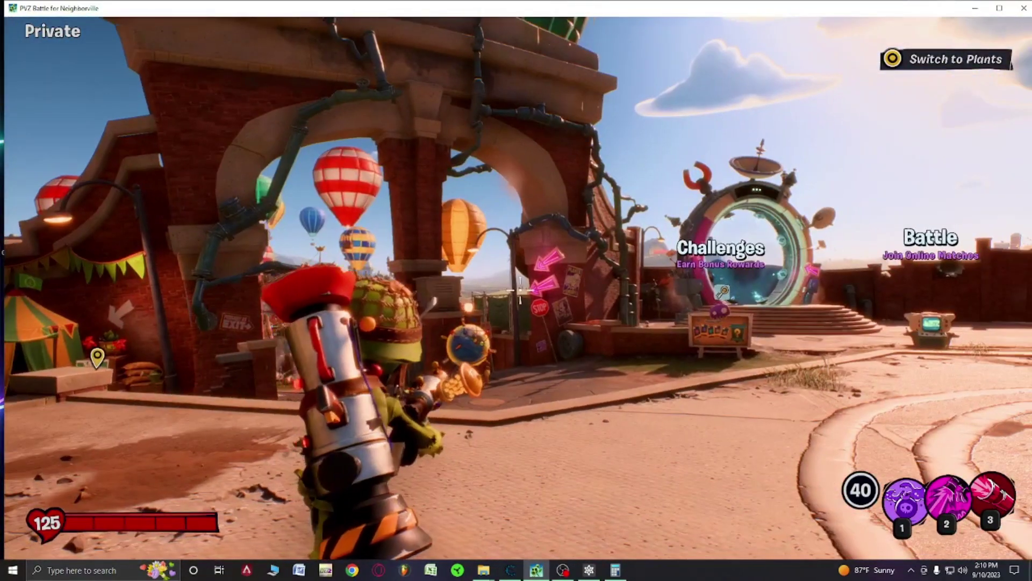
key(d)
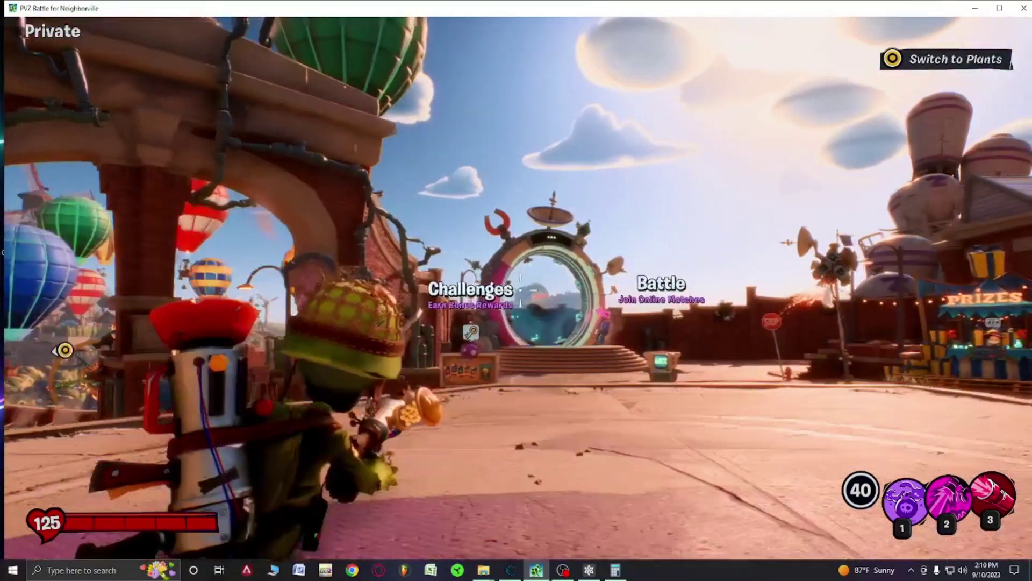
right_click(520, 291)
key(d)
key(w)
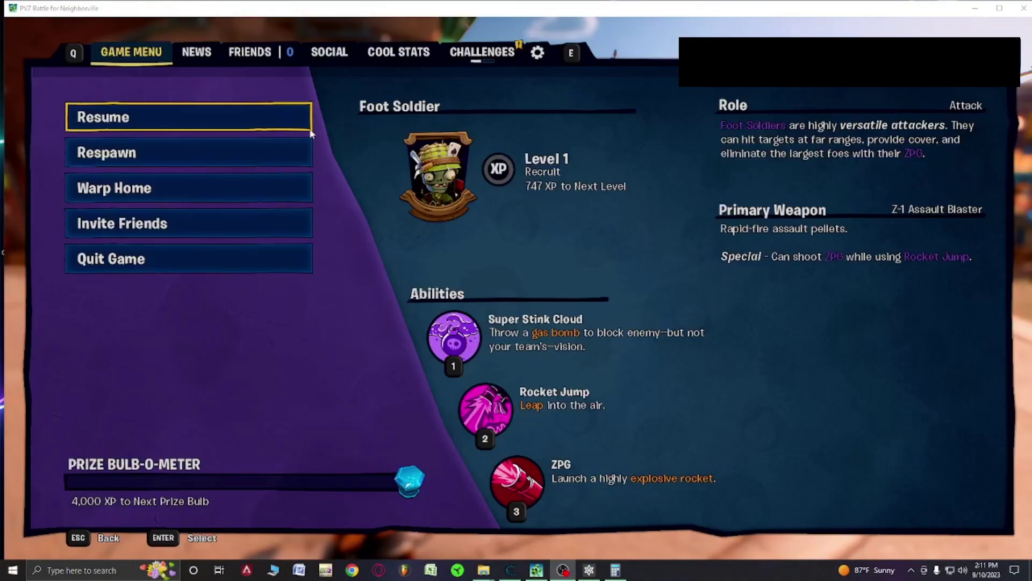
Step: Resume the game from the pause menu and have the Foot Soldier play the smiling face emote
click(312, 133)
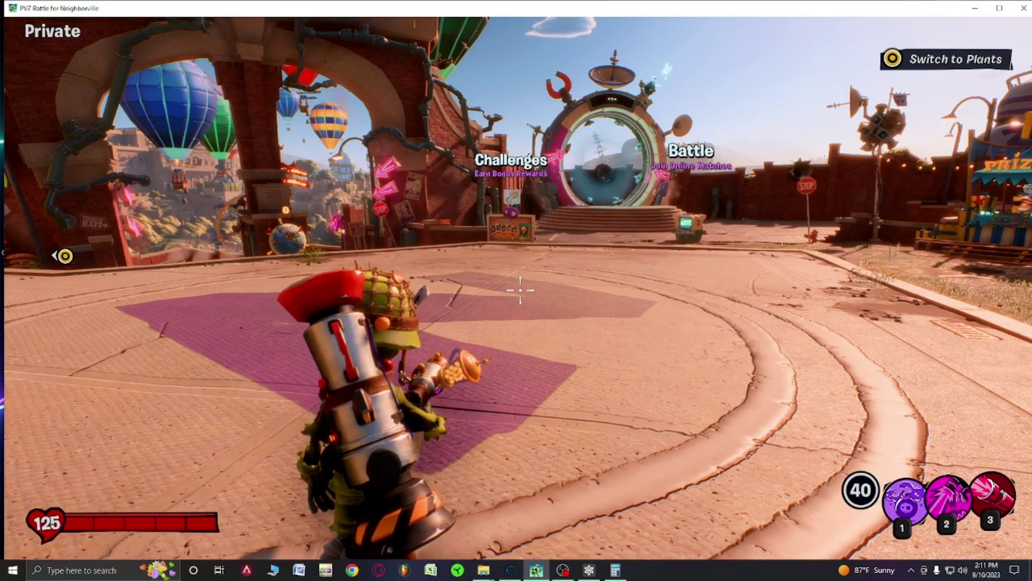
key(t)
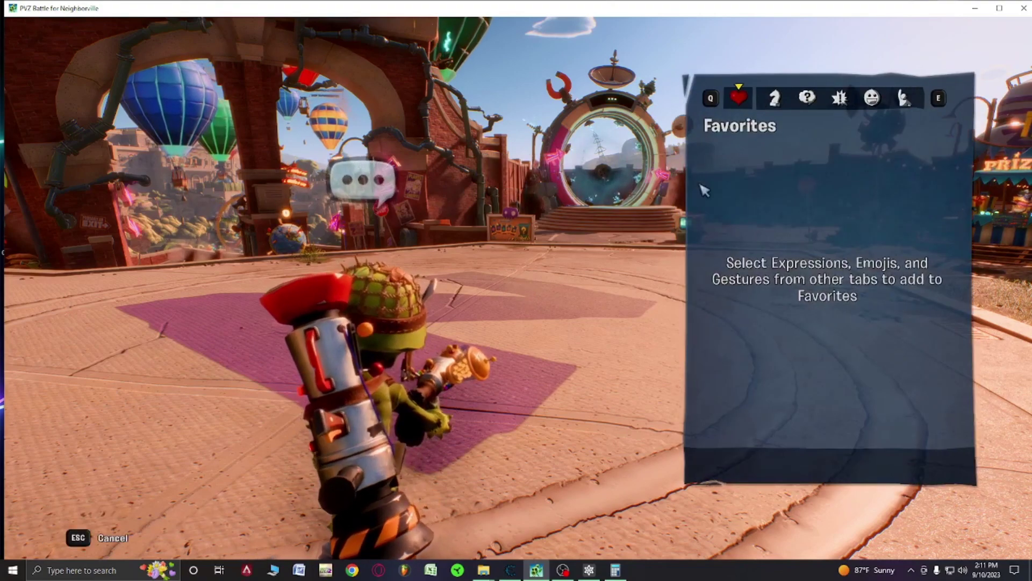
click(876, 94)
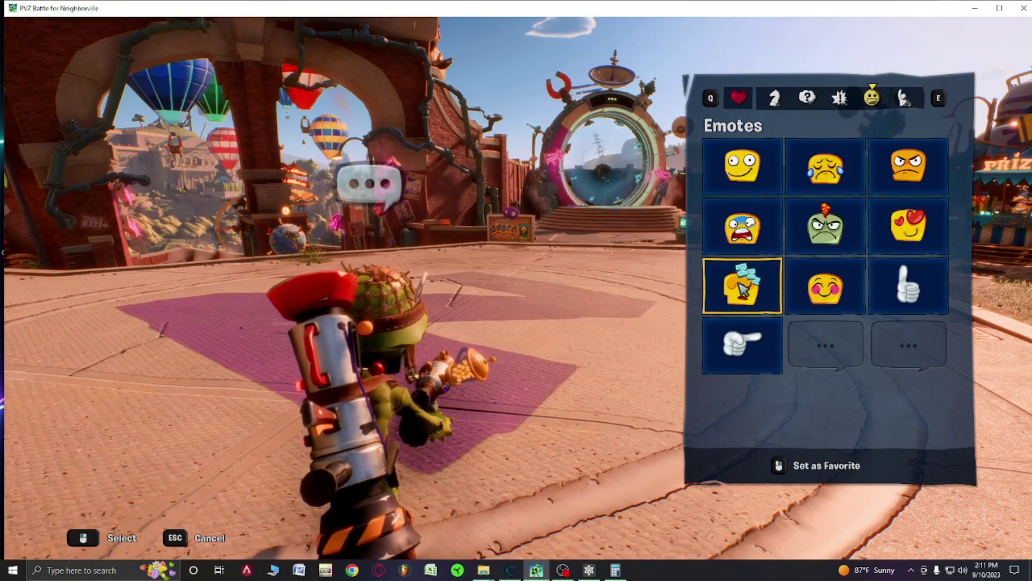
click(742, 166)
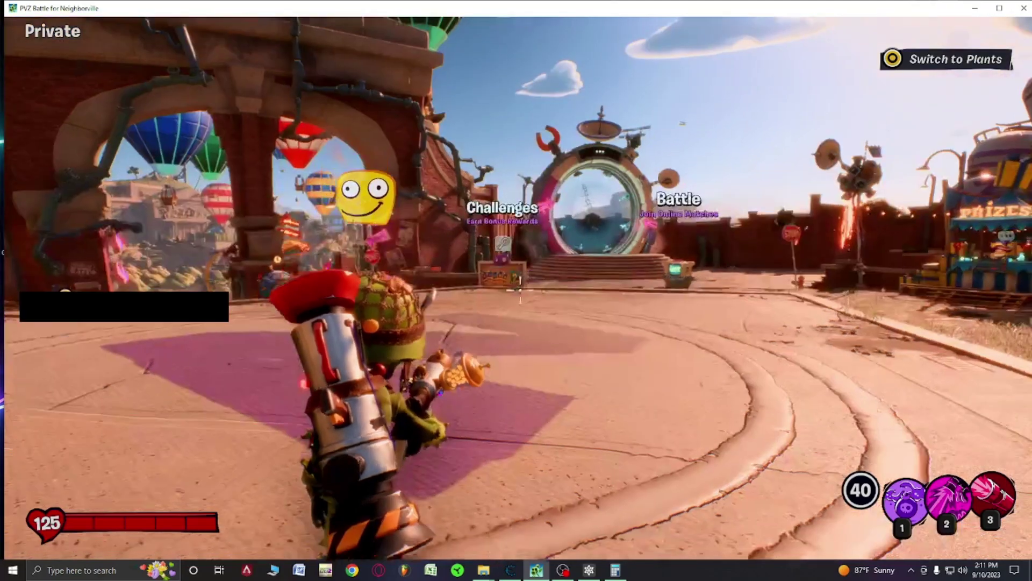
Step: Walk forward, browse the expression categories to Emotes and play the smiling face emote again
key(w)
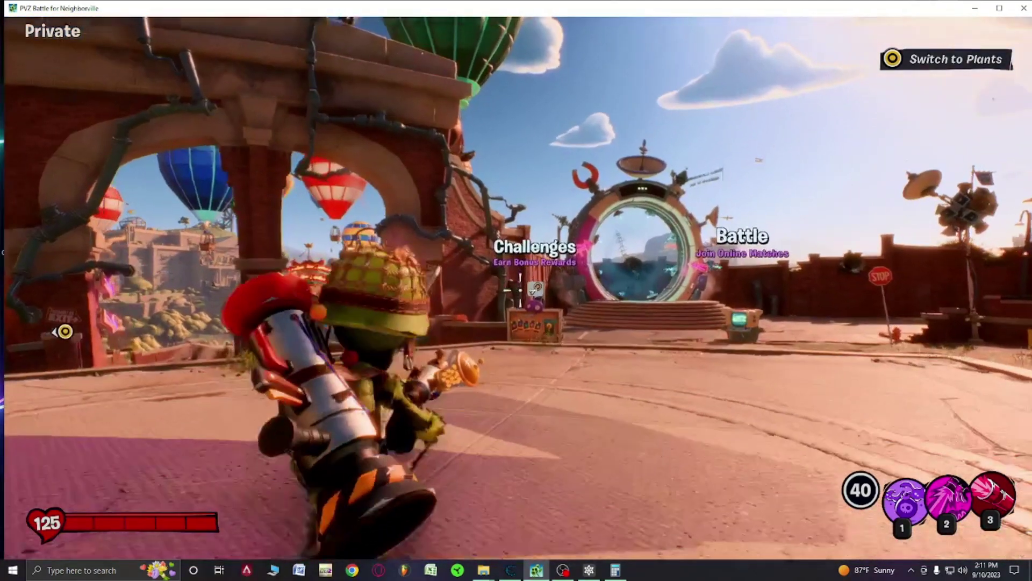
key(t)
key(q)
key(q)
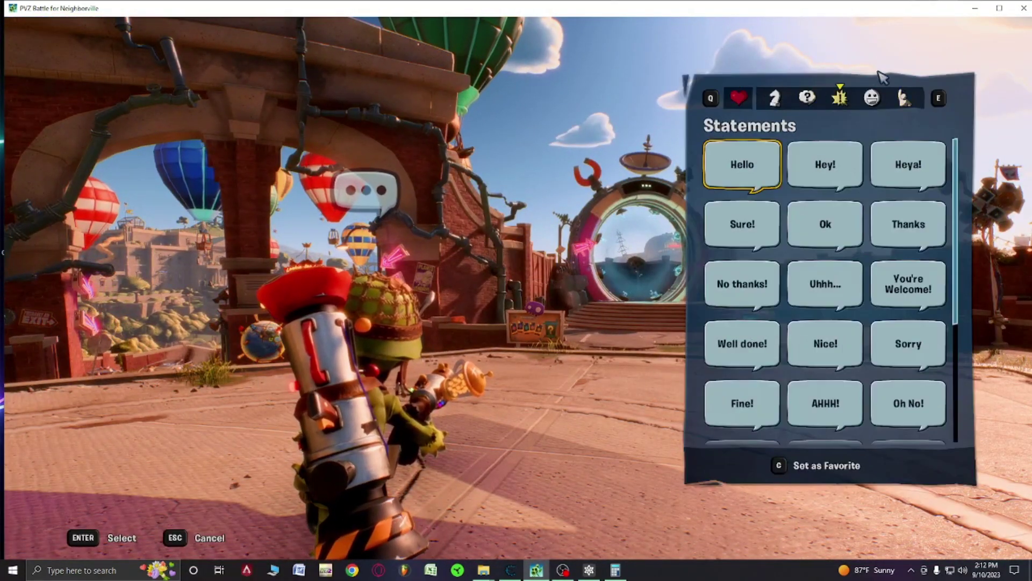
key(e)
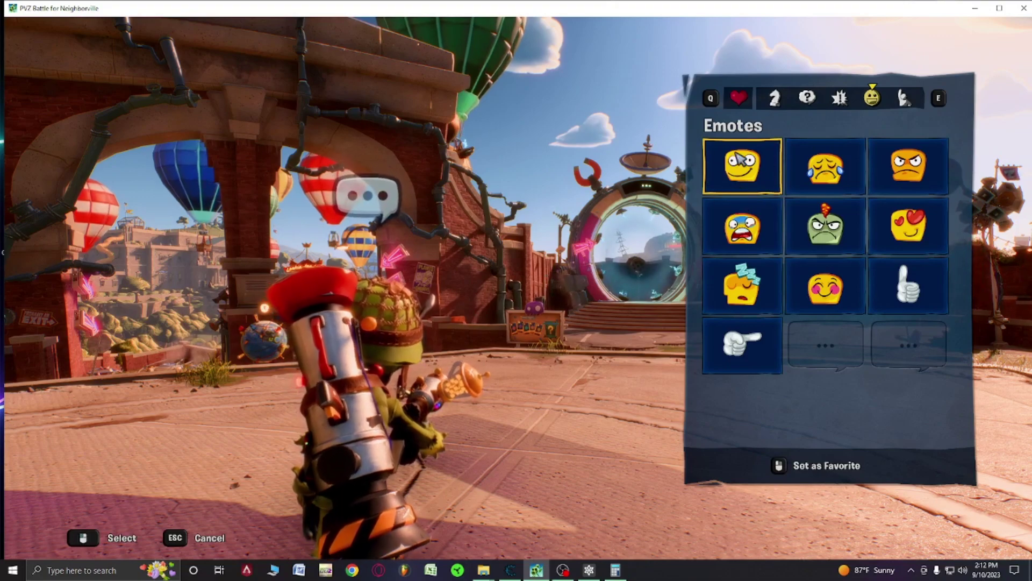
click(736, 173)
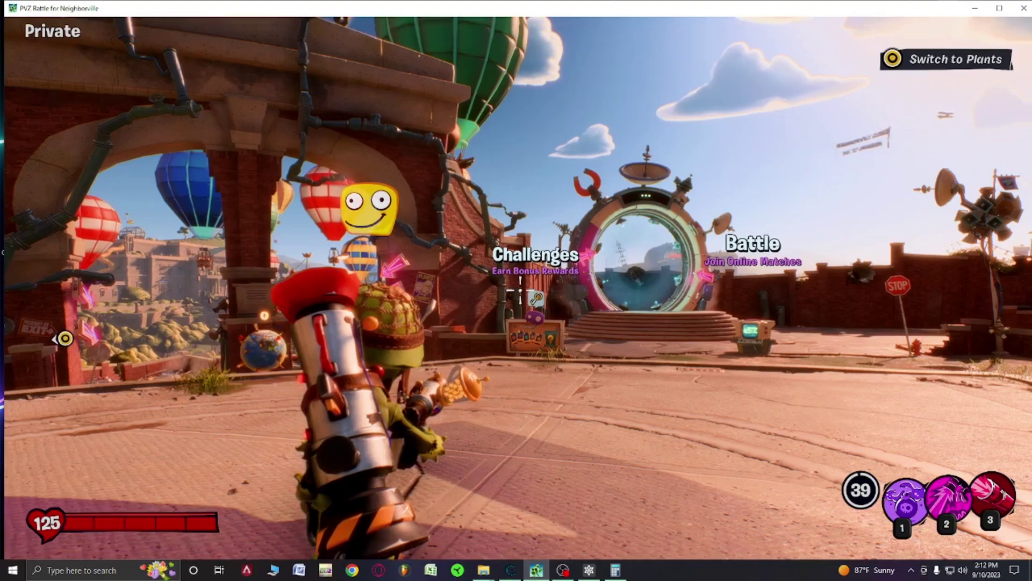
key(r)
key(a)
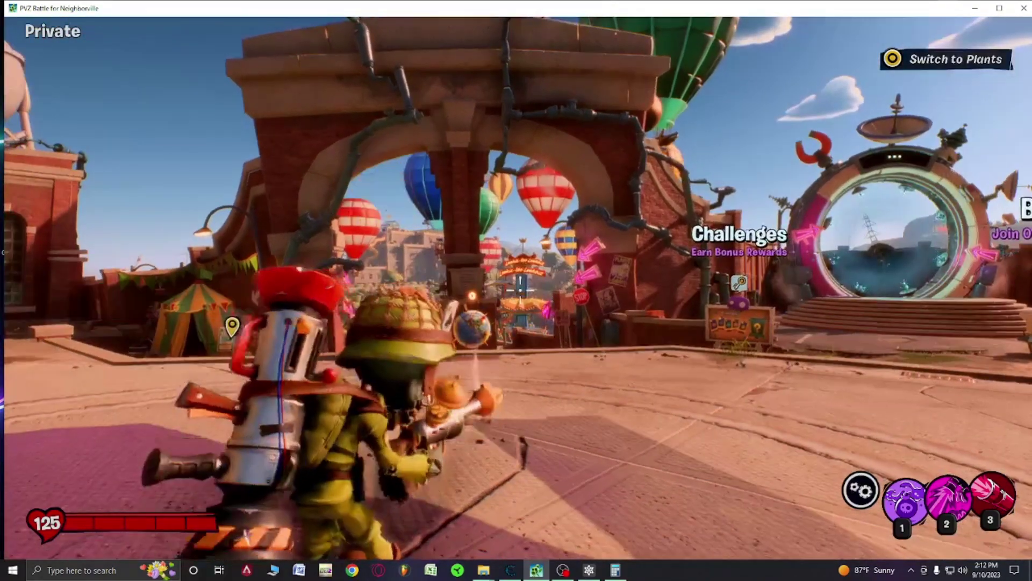
key(shift)
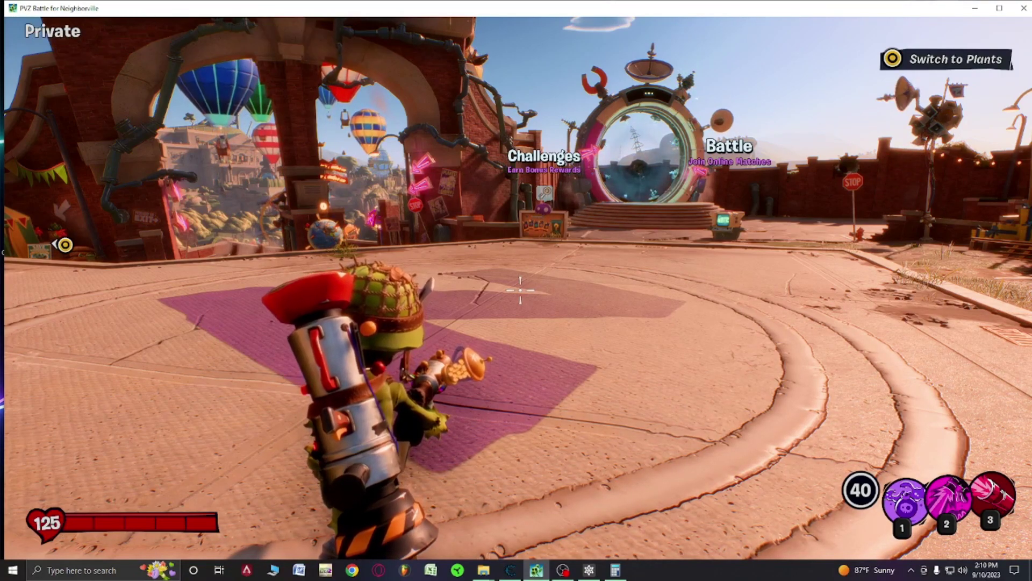
Step: Pause the game and bring up the required programs: Calculator, Cheat Engine and Frosty Editor
key(Escape)
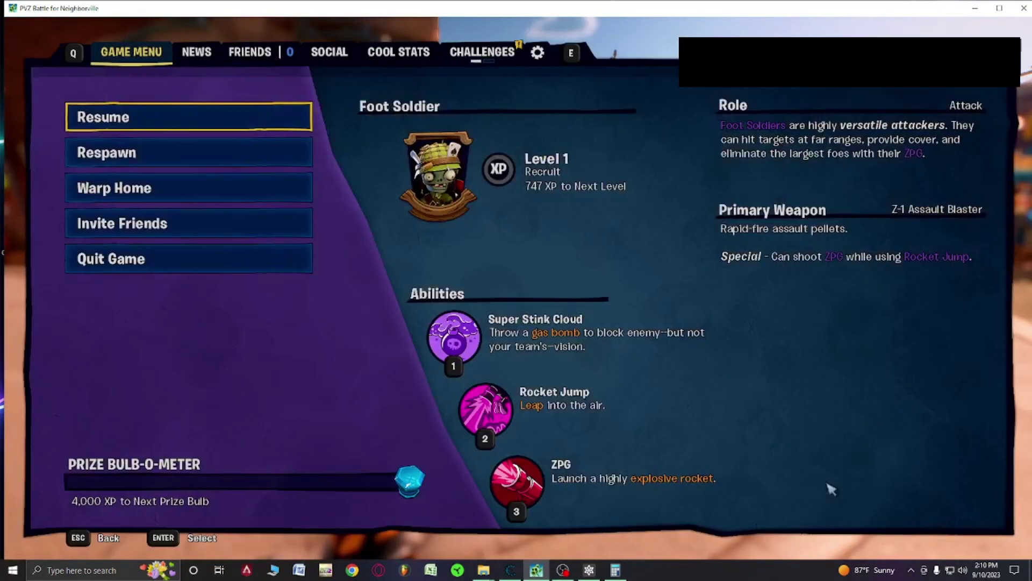
click(615, 570)
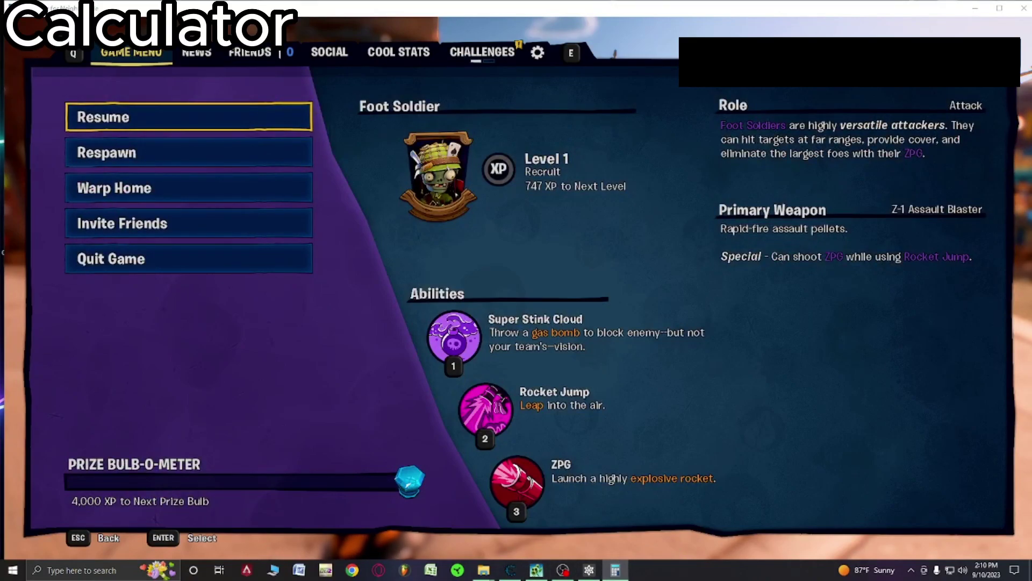
drag(741, 132, 102, 51)
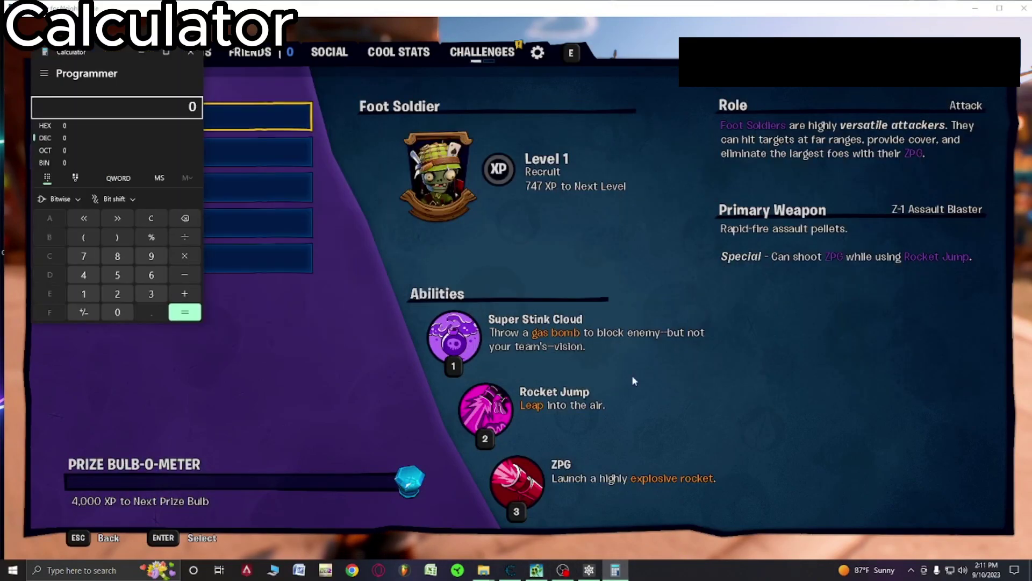
click(510, 570)
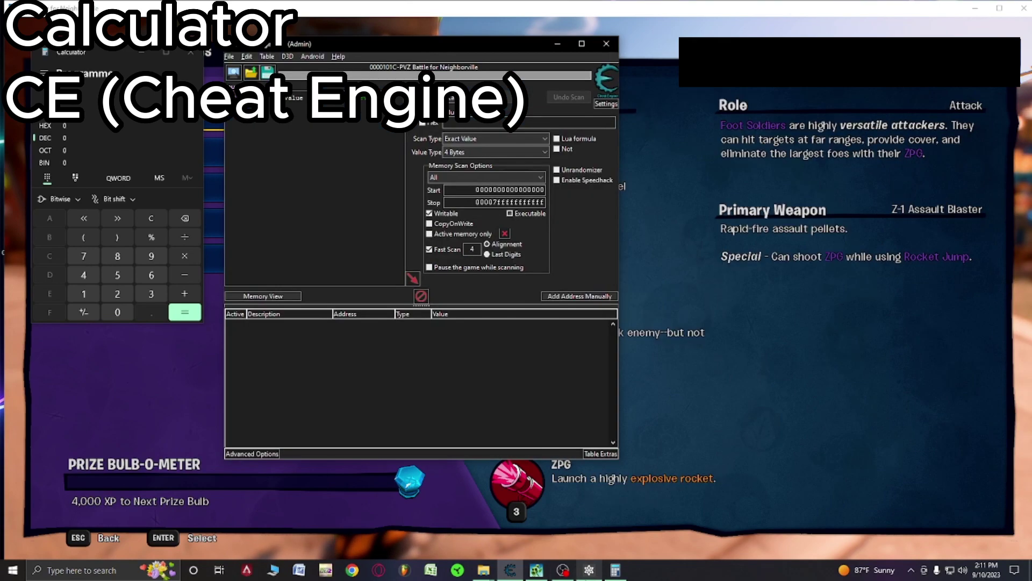
click(589, 570)
Step: Move the Frosty Editor, Cheat Engine and Calculator windows off the game screen and resume the game
drag(1031, 43, 1031, 140)
drag(405, 48, 1031, 96)
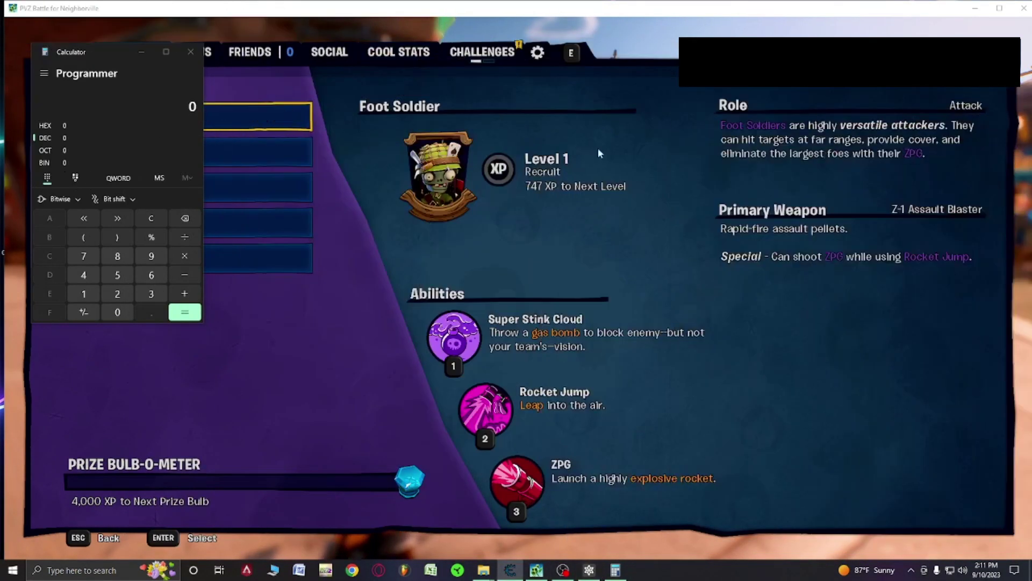
drag(104, 54, 1031, 188)
key(Escape)
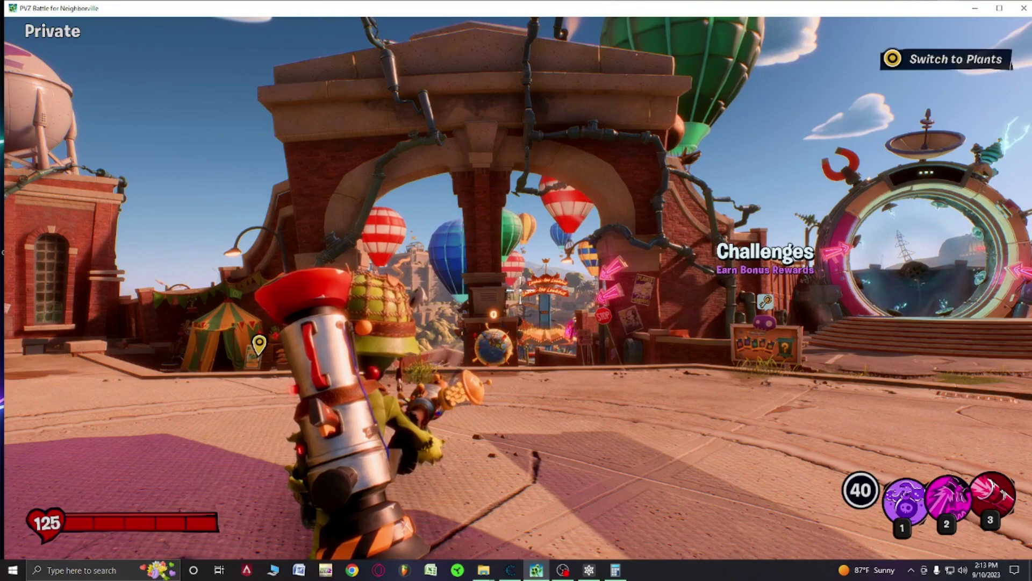
Step: View the available emotes in the game and close the list without choosing one
key(t)
click(871, 98)
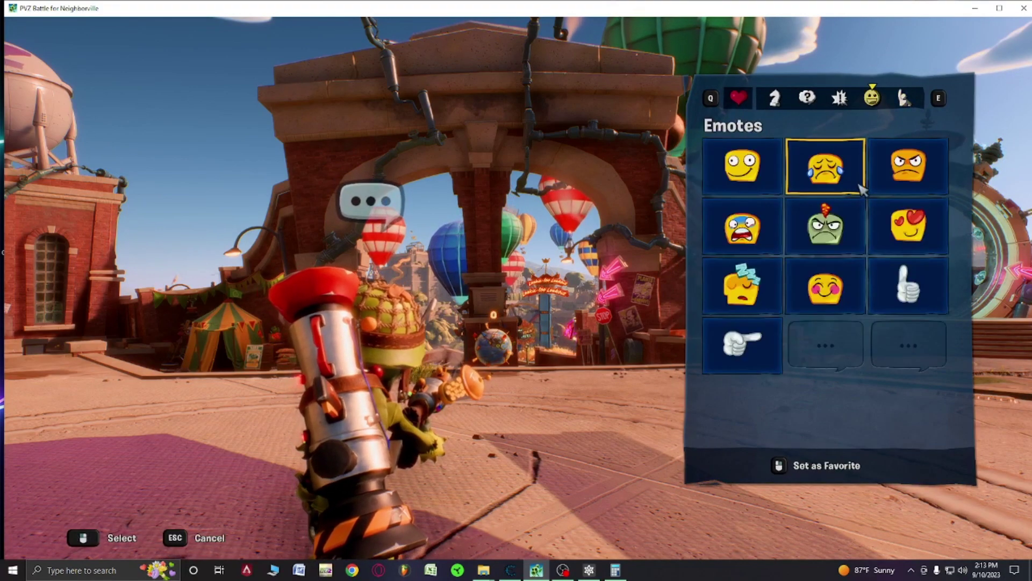
key(Escape)
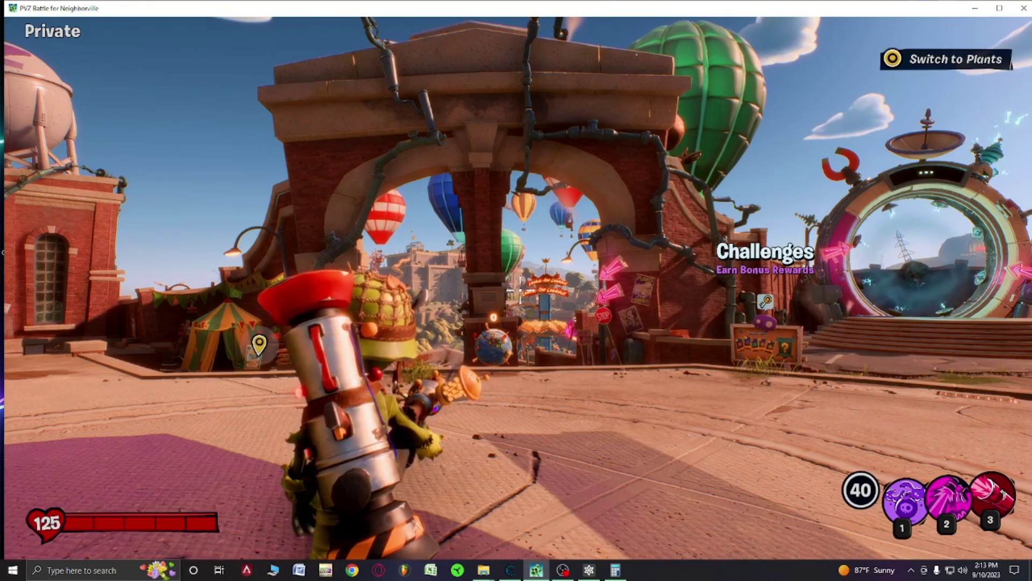
Step: Pause the game and place the Frosty Editor window over the game menu
key(Escape)
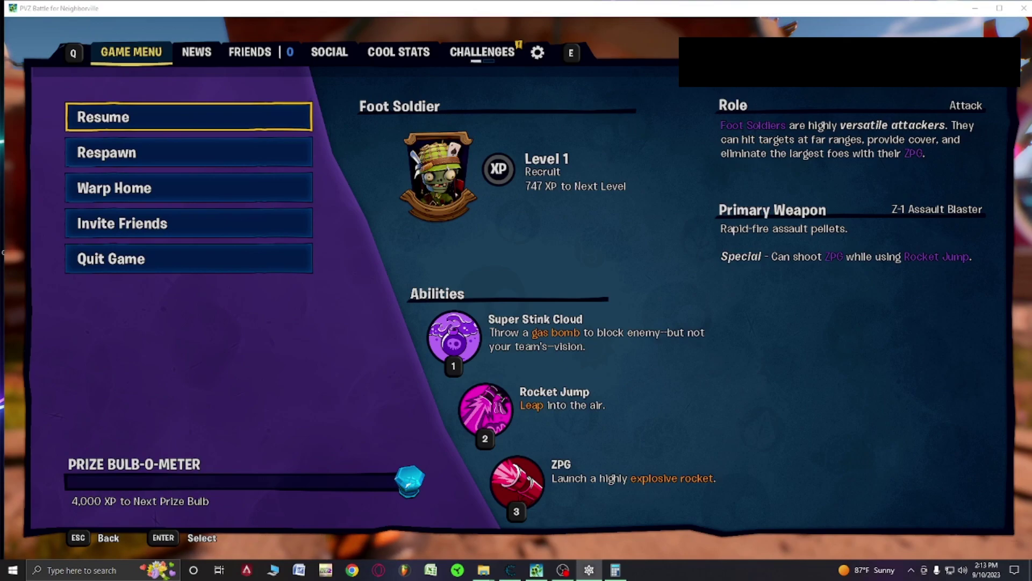
drag(1031, 113, 449, 110)
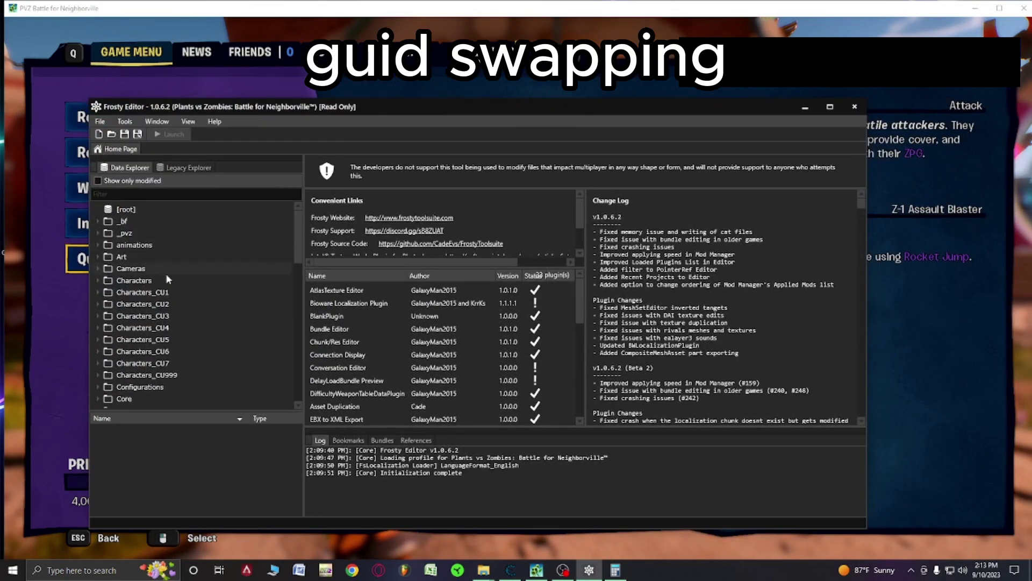
drag(441, 112, 604, 97)
Step: Filter Frosty Editor's data explorer by "Gnometag"
scroll(331, 262, down, 4)
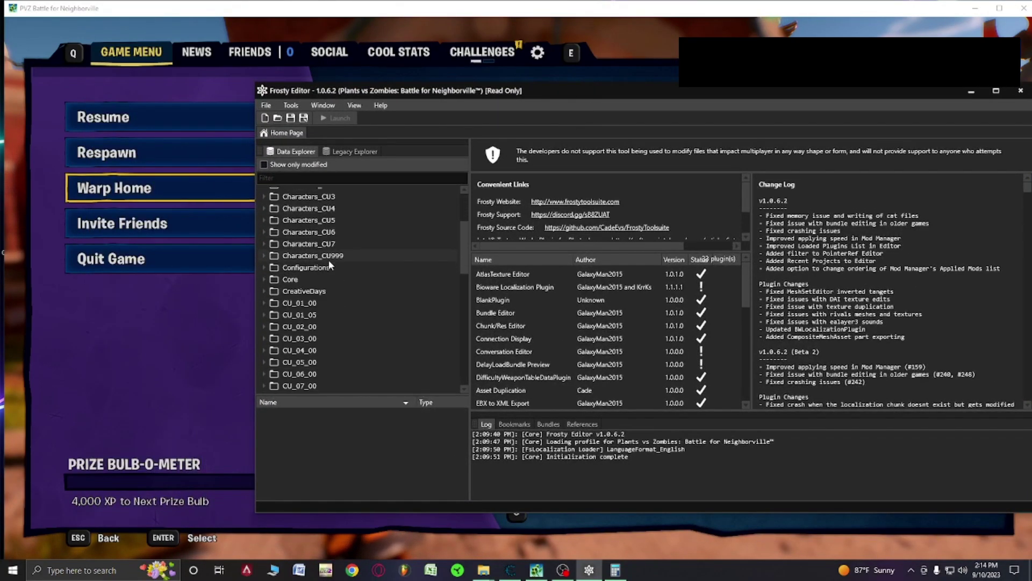
text(Gn)
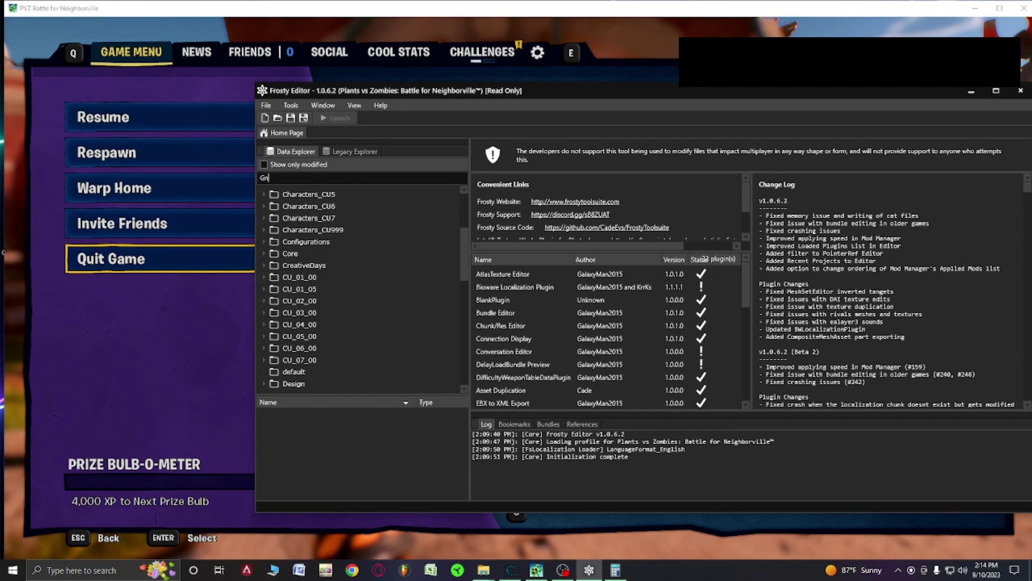
text(ometag)
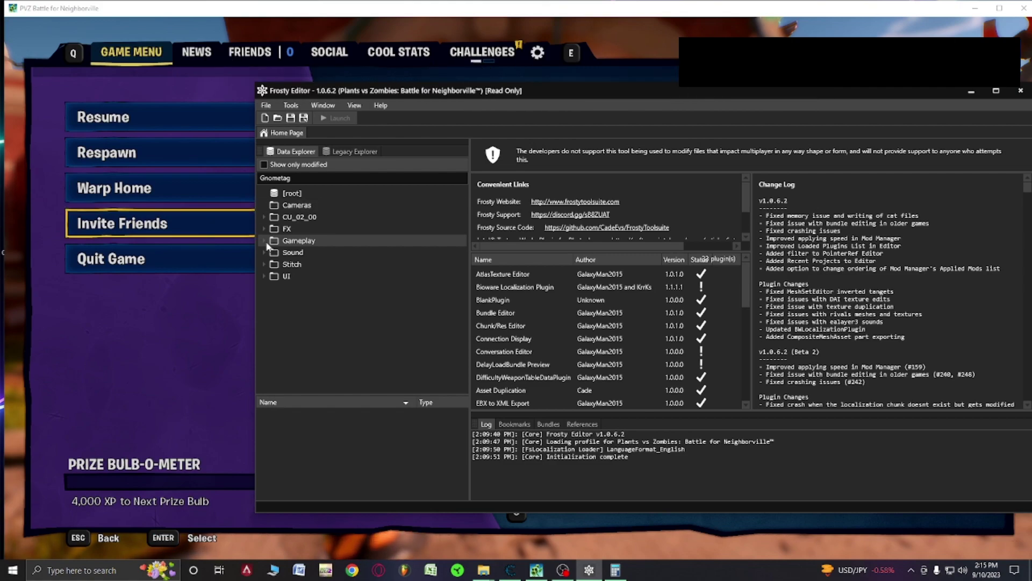
Step: Open the Gameplay/SocialHUB/GnomeTag folder in the filtered data tree and look through its assets
click(265, 242)
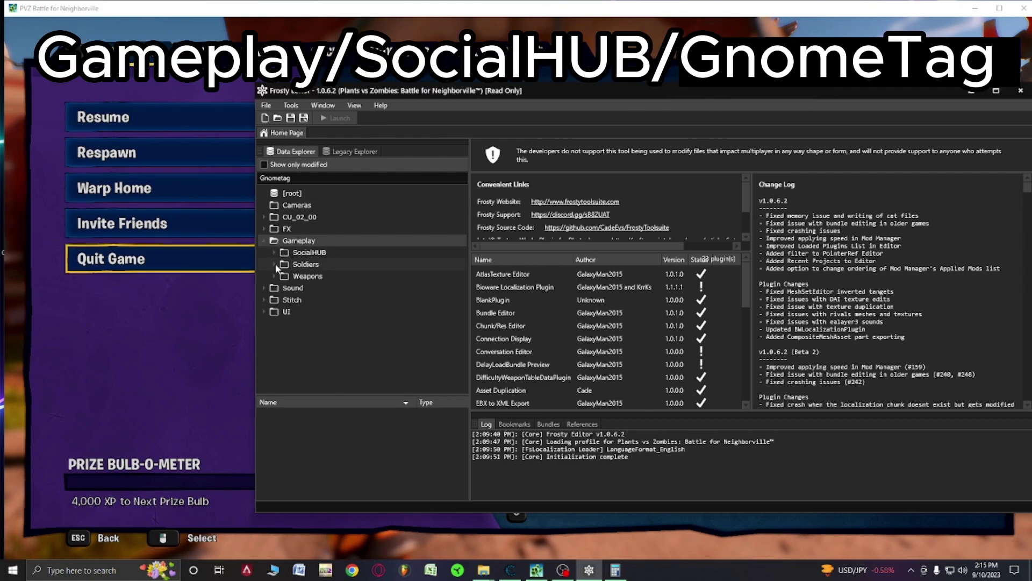
click(274, 264)
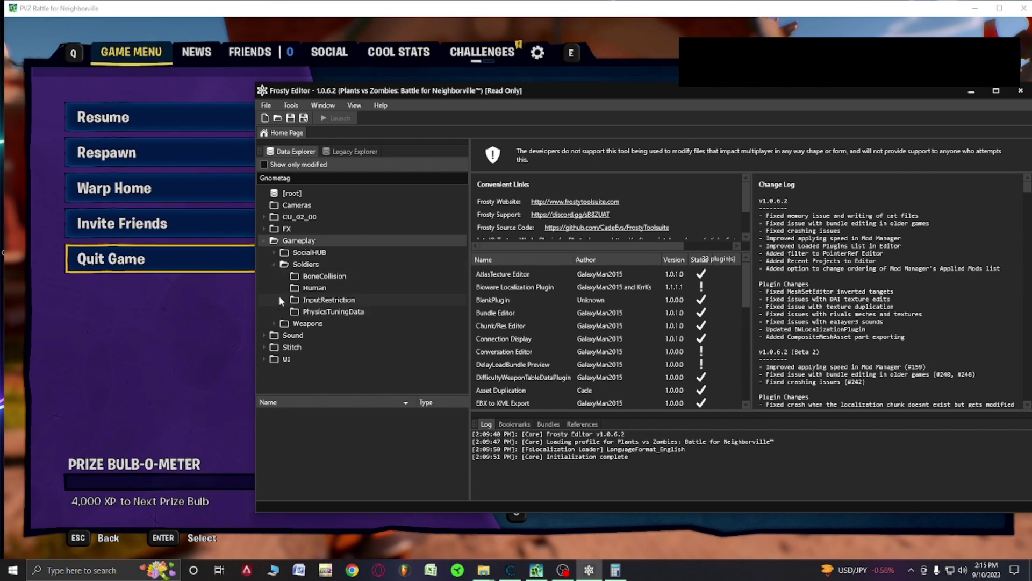
click(274, 264)
click(274, 252)
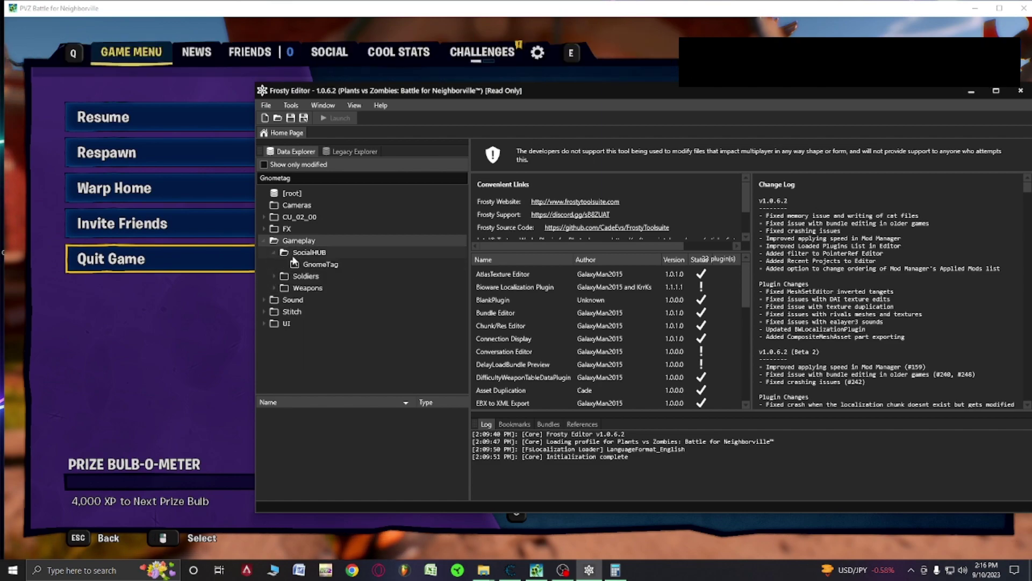
click(351, 264)
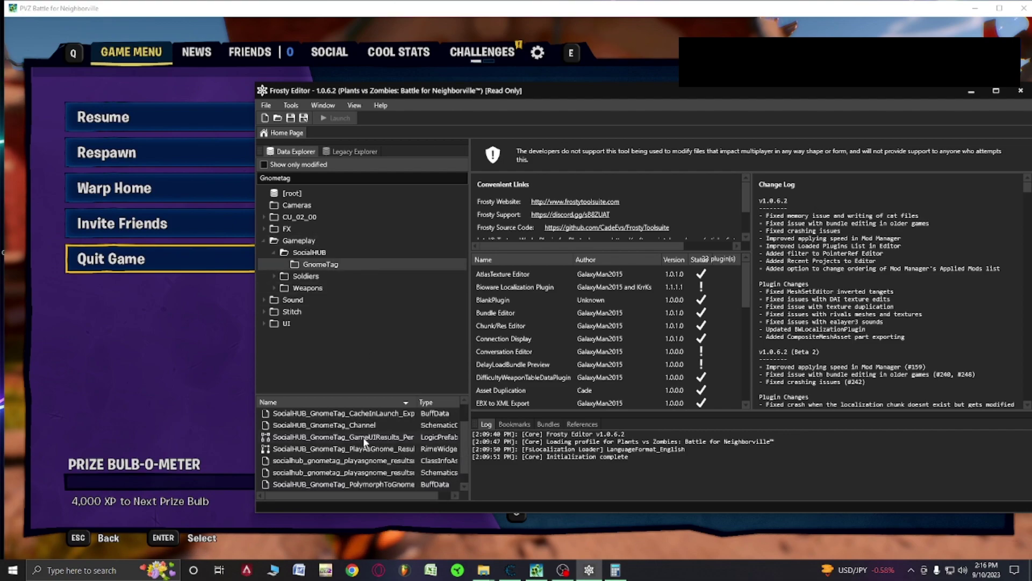
scroll(398, 449, down, 1)
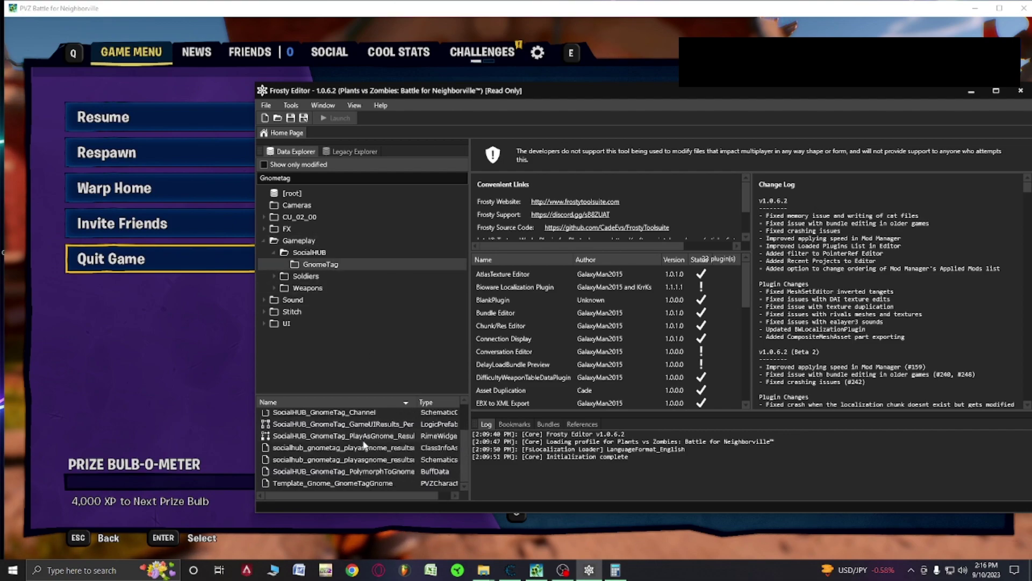
Step: Open the SocialHUB_GnomeTag_PolymorphToGnome asset and copy the last section of its Guid, bb95f225ff60
double_click(420, 470)
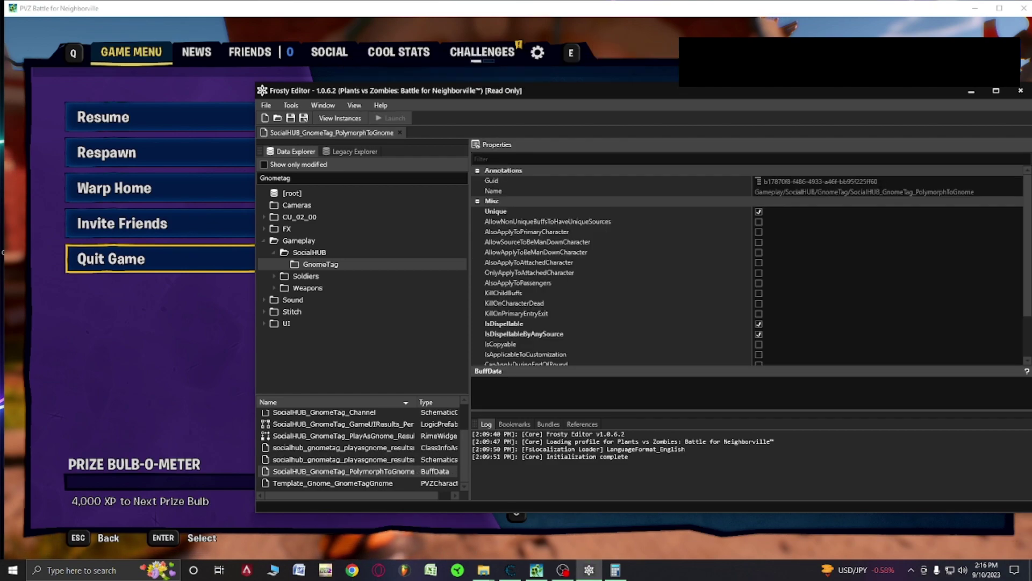
drag(878, 182, 839, 182)
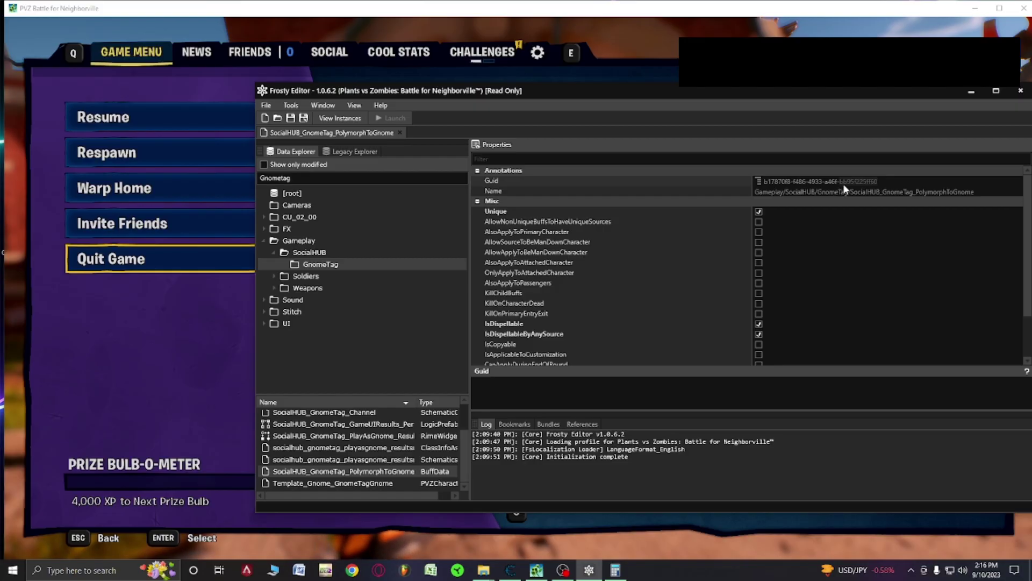
right_click(844, 182)
click(866, 199)
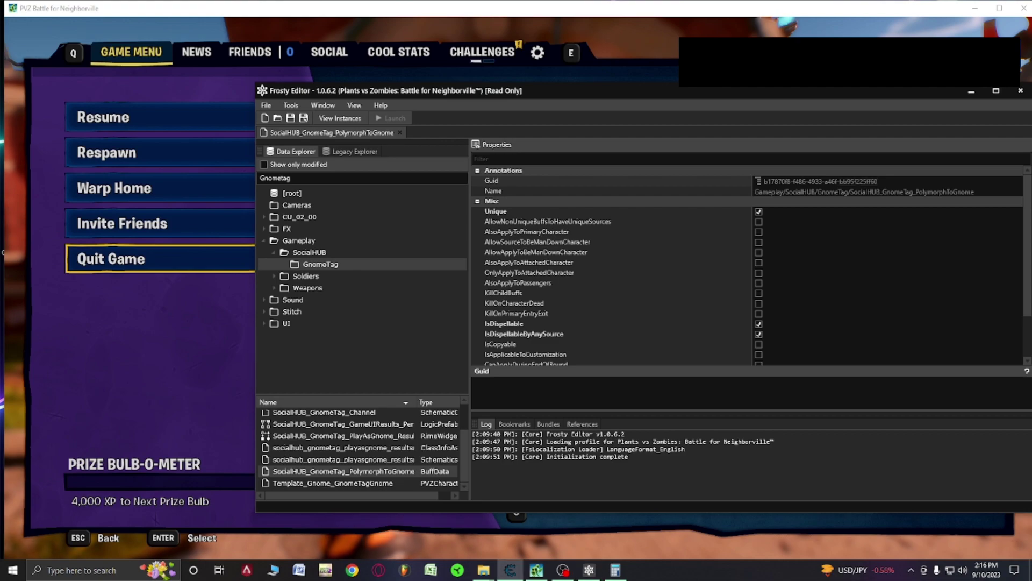
Step: Switch to Cheat Engine and run a first scan for the Array of byte value bb95f225ff60
click(511, 570)
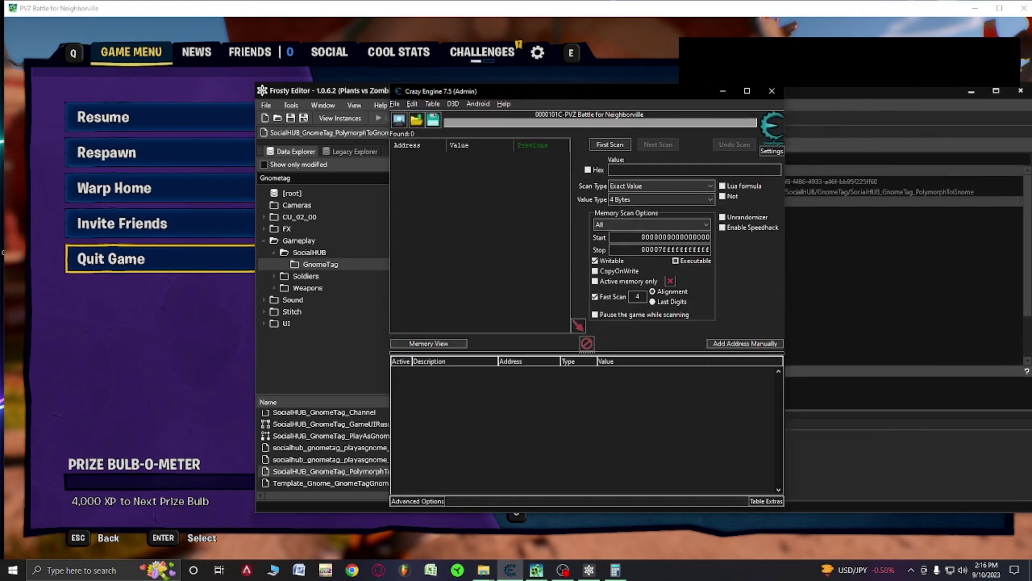
click(640, 199)
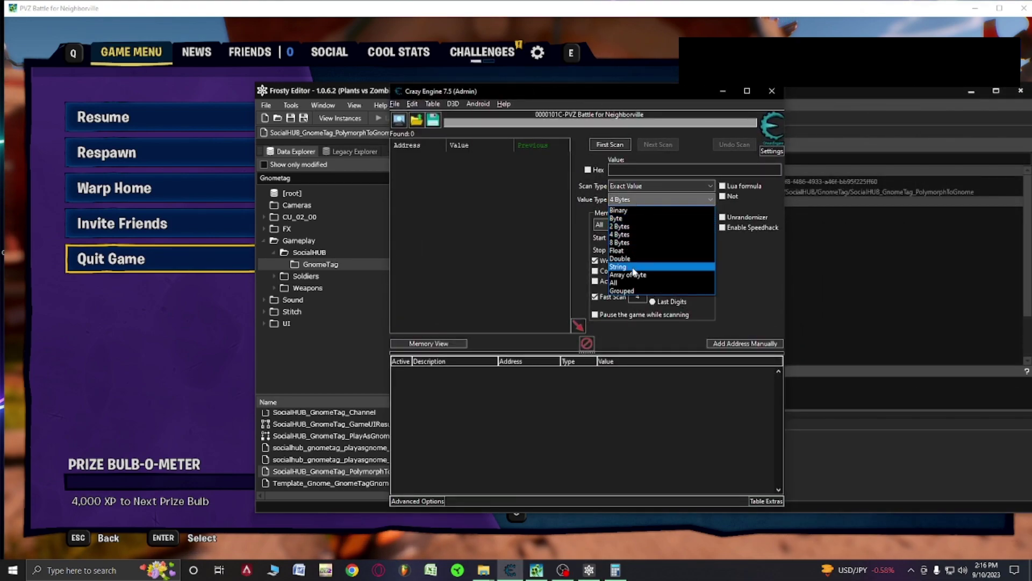
click(633, 275)
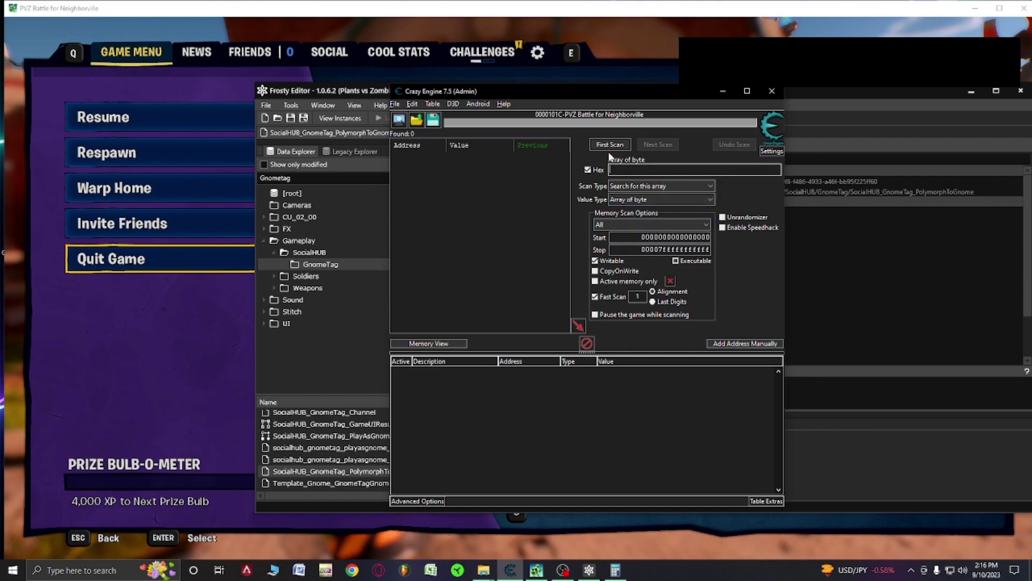
key(ctrl+v)
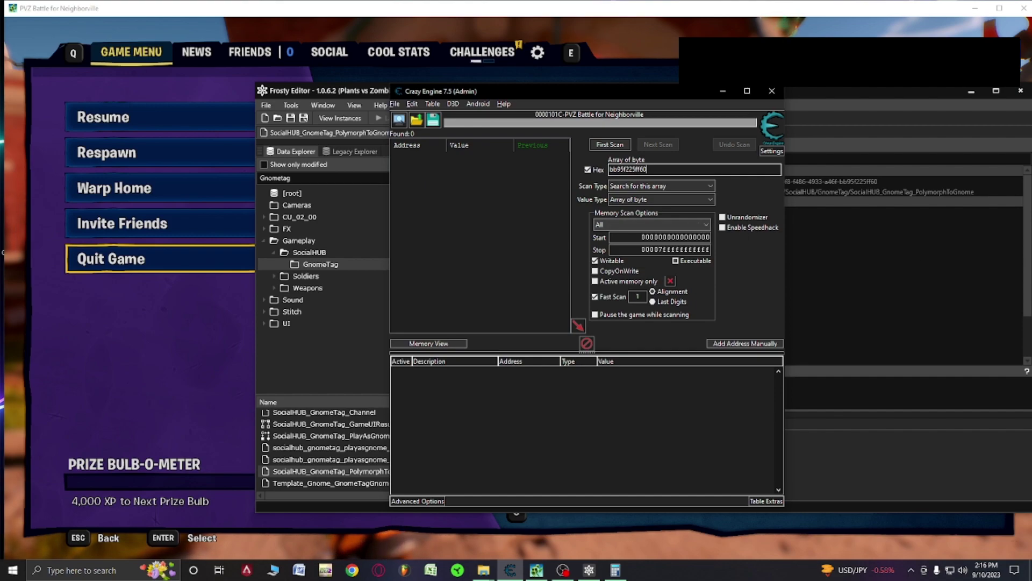
click(611, 144)
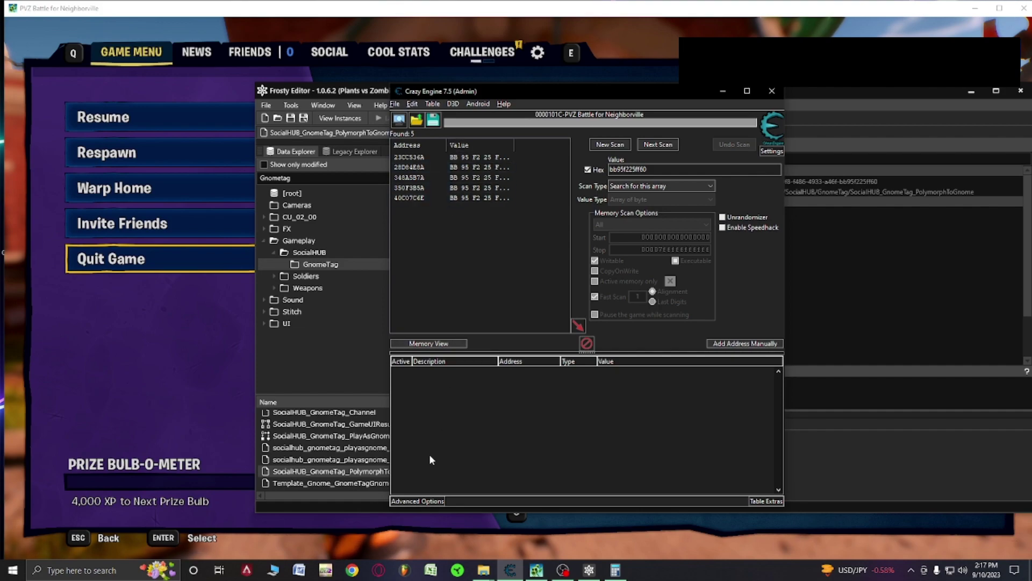
Step: Create a header named Gnome in the address list and place all the found addresses inside it
right_click(455, 414)
click(487, 478)
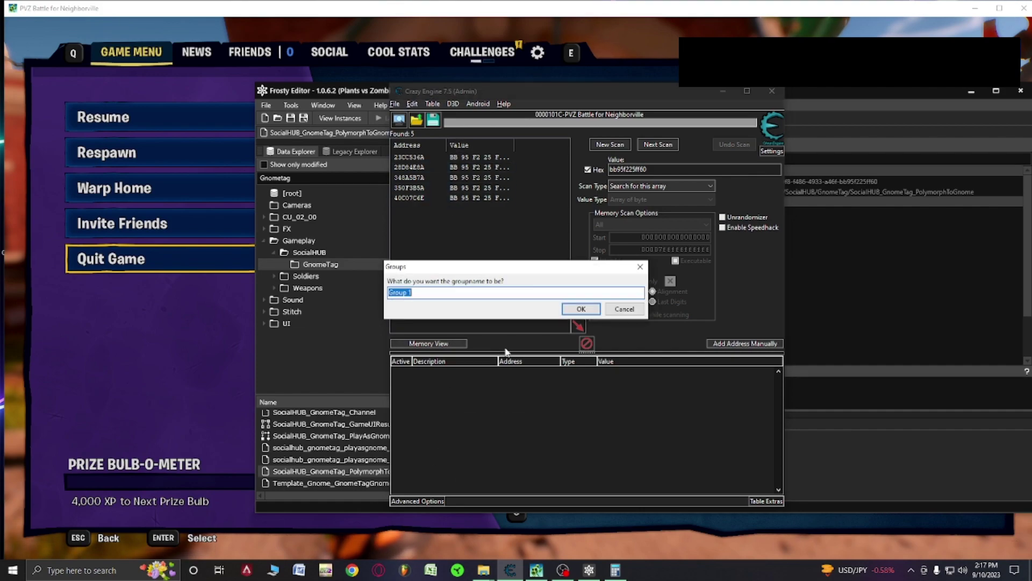
text(Gnome)
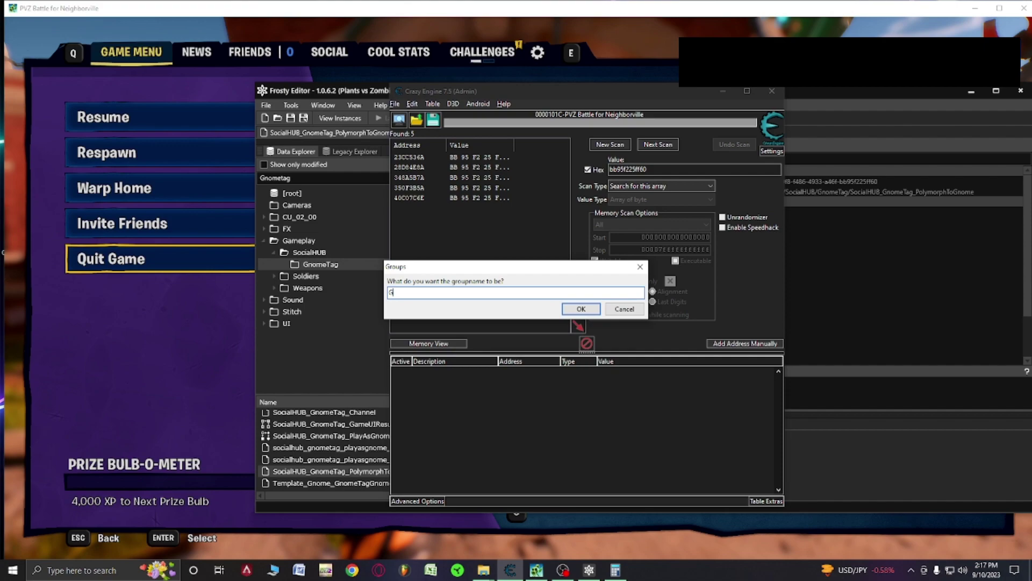
click(581, 309)
click(592, 285)
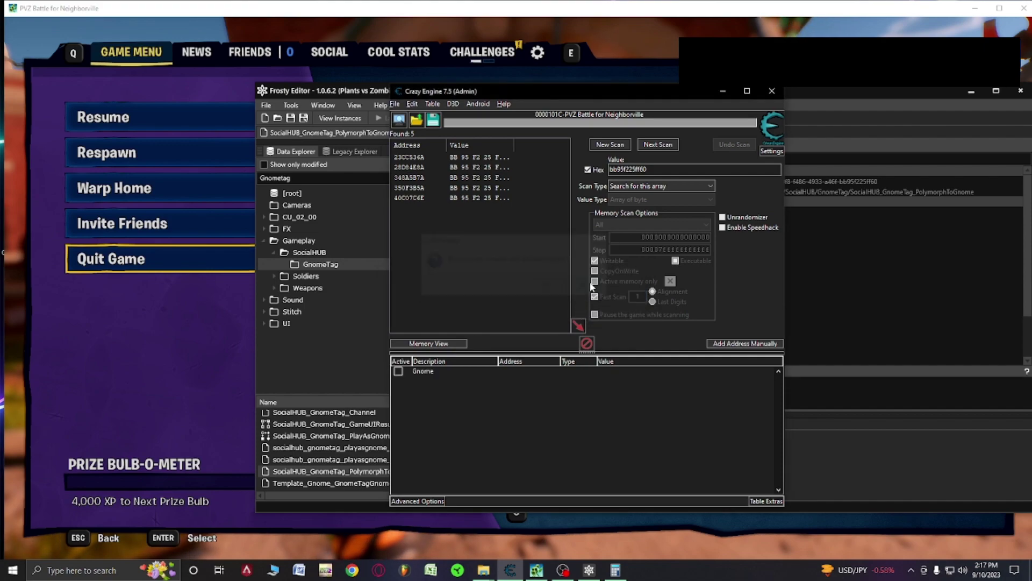
click(432, 191)
drag(431, 192, 443, 372)
Step: Configure the Gnome group to hide its children when deactivated, and activate it so its addresses are listed
right_click(443, 372)
mouse_move(538, 363)
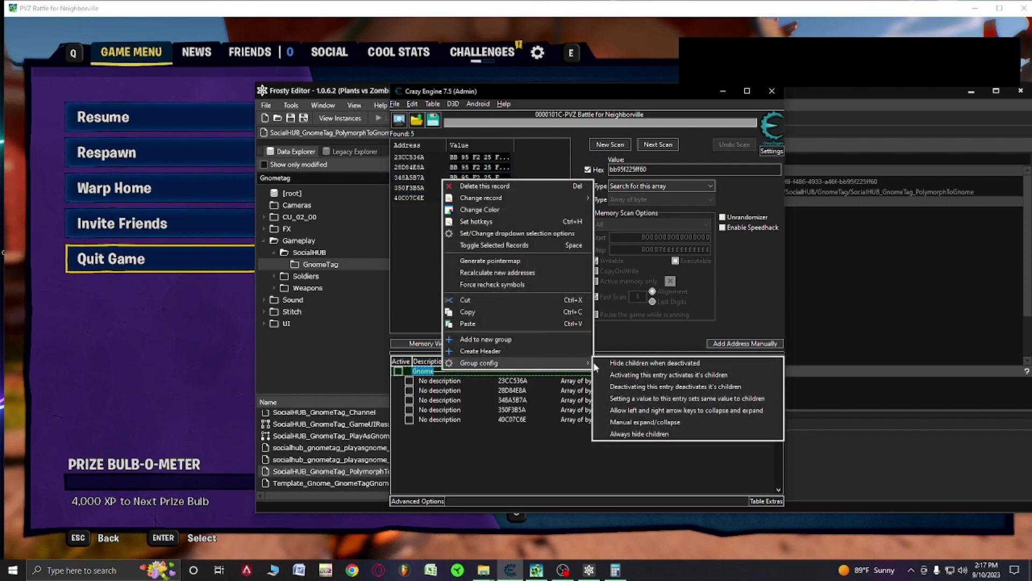
click(632, 364)
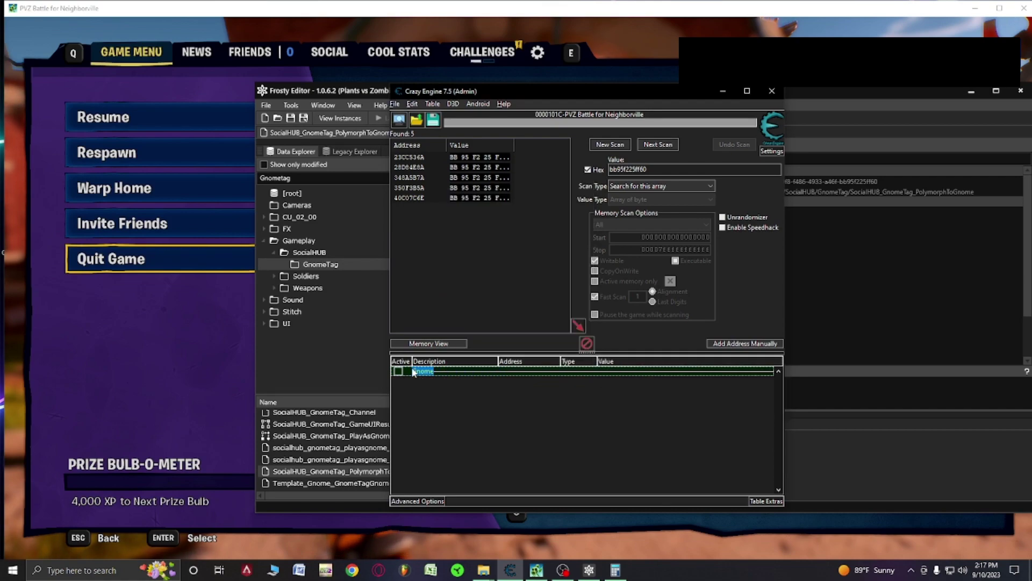
click(398, 371)
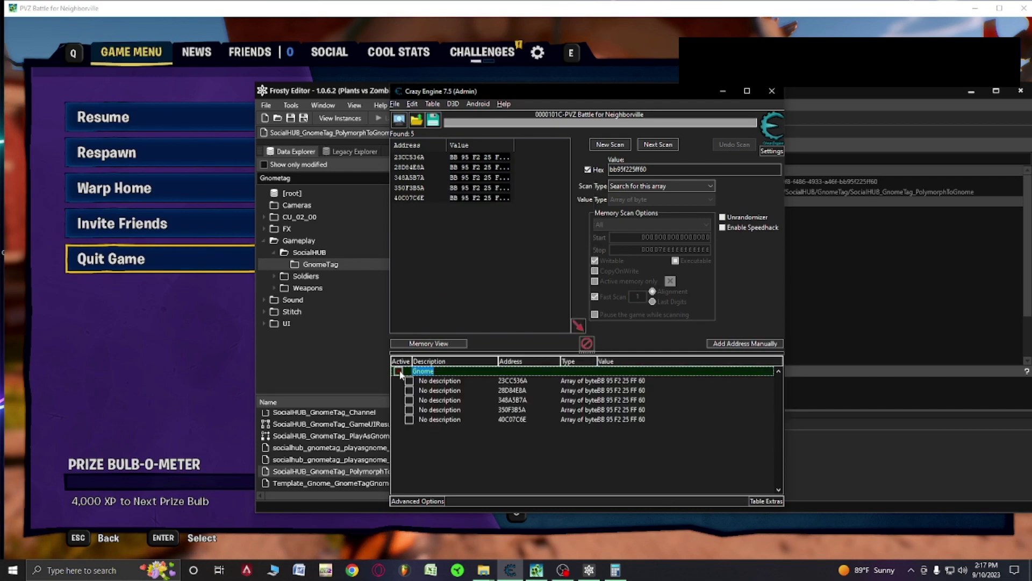
click(399, 372)
click(398, 371)
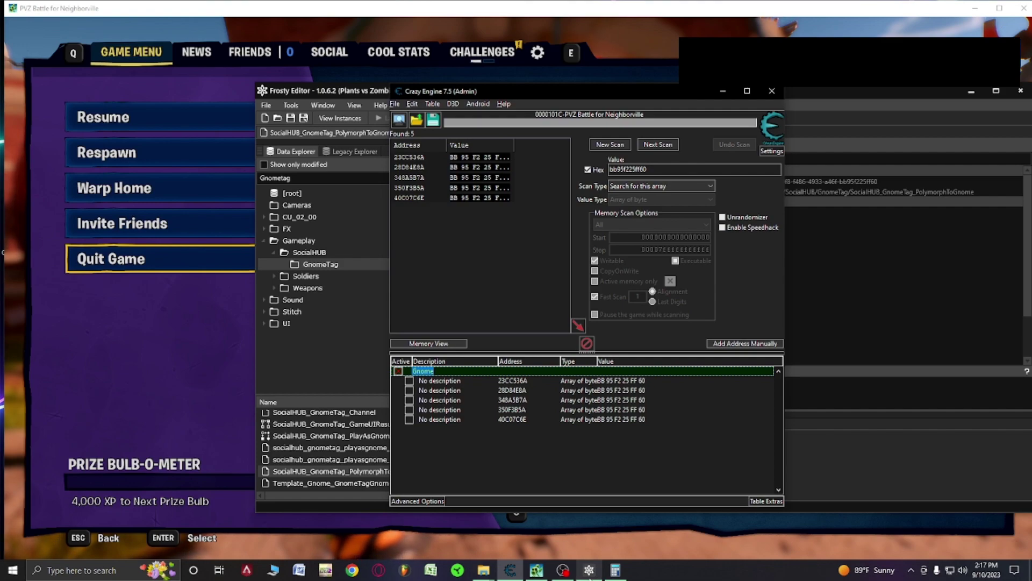
Step: Place Calculator beside the scanner, then start a new 4 Bytes hexadecimal scan with the value field cleared
click(614, 570)
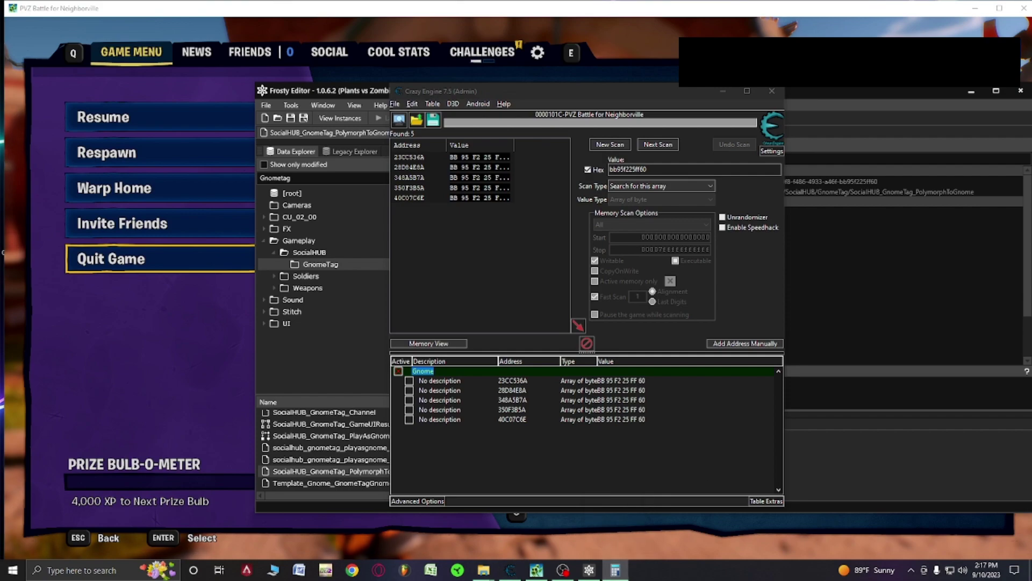
drag(1031, 114, 271, 159)
click(610, 144)
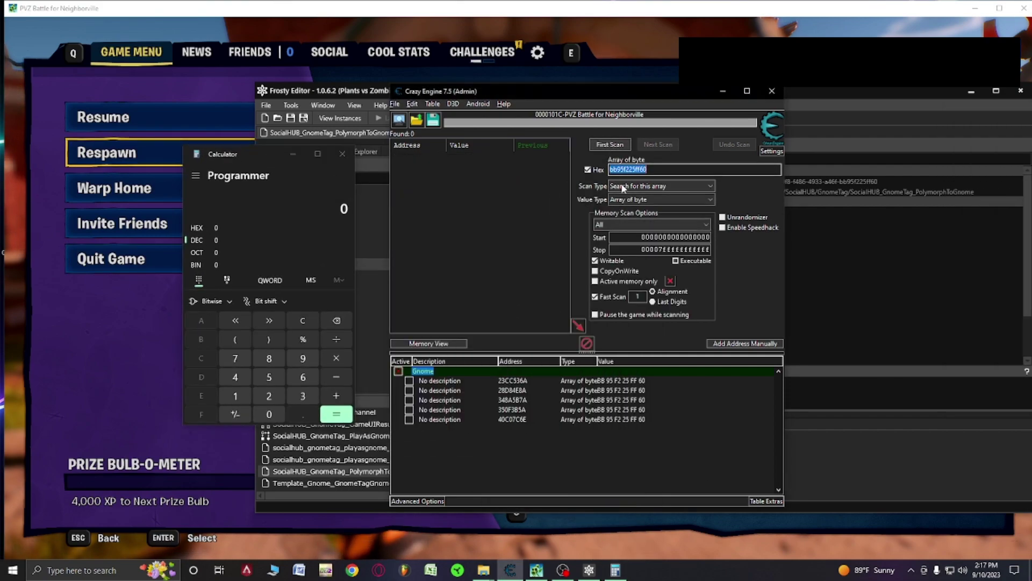
click(627, 200)
click(627, 230)
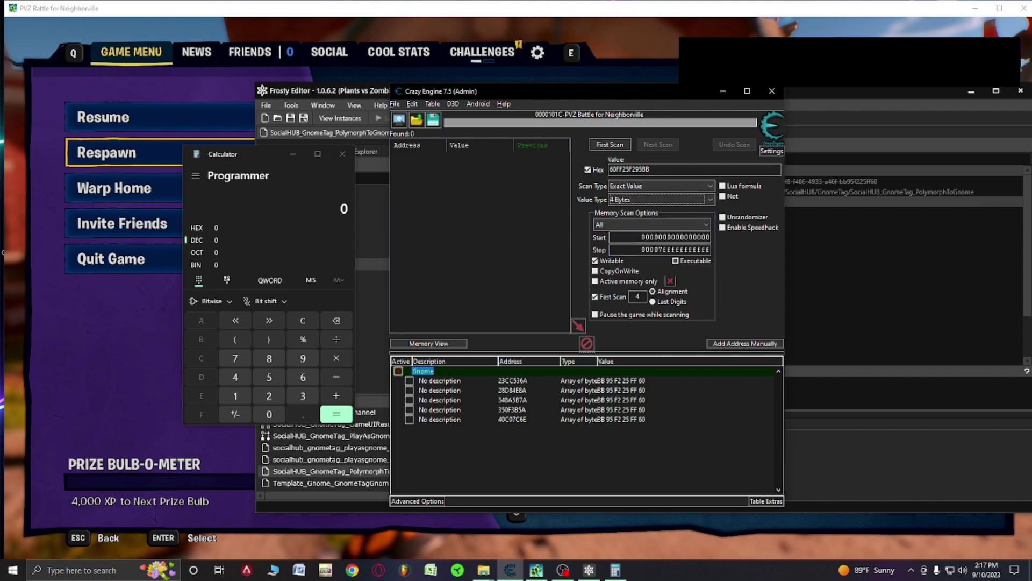
drag(667, 169, 565, 169)
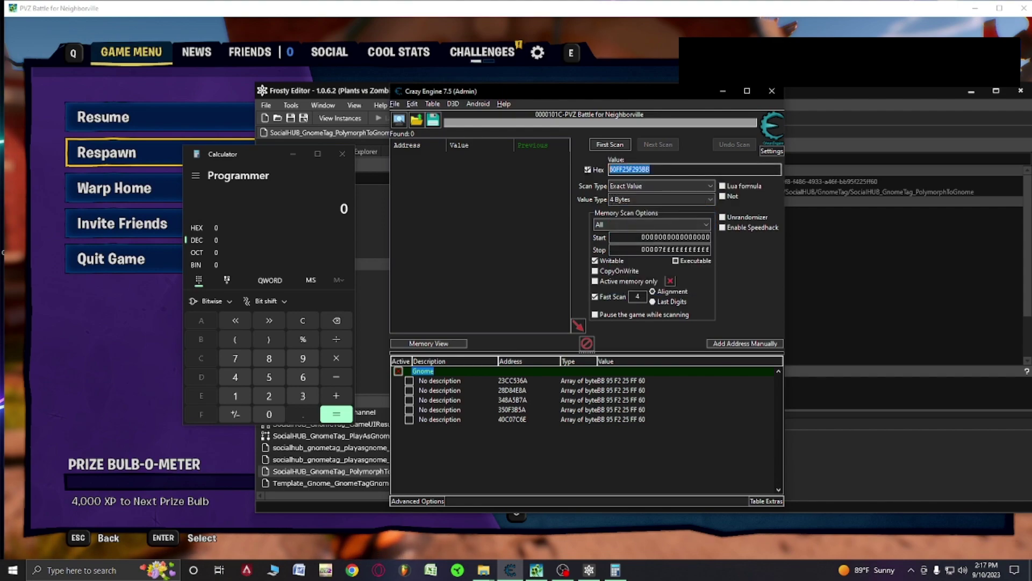
key(ctrl+x)
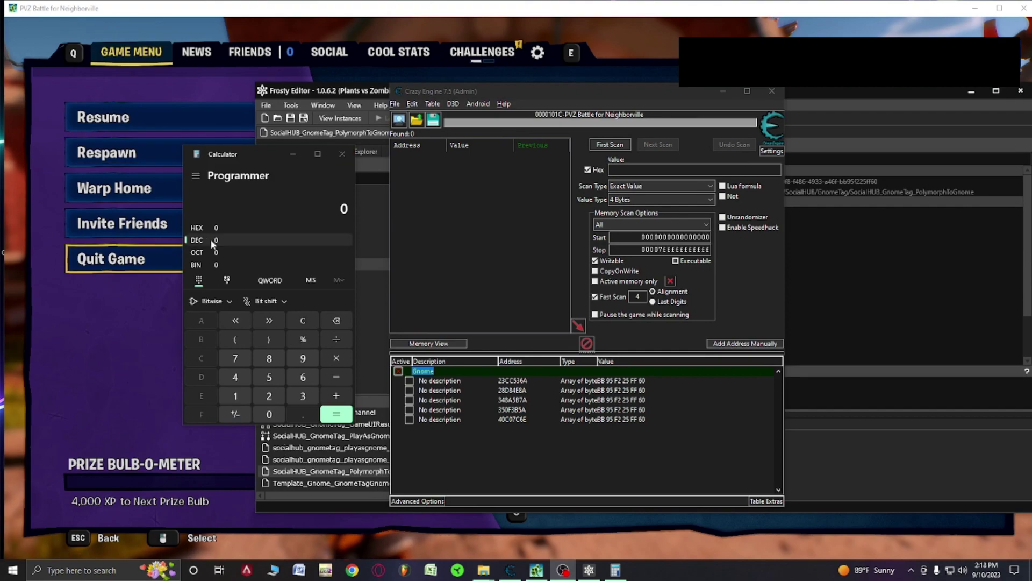
Step: Set Calculator to hexadecimal and copy the first Gnome record's address, 23CC536A, into the scan value
click(205, 227)
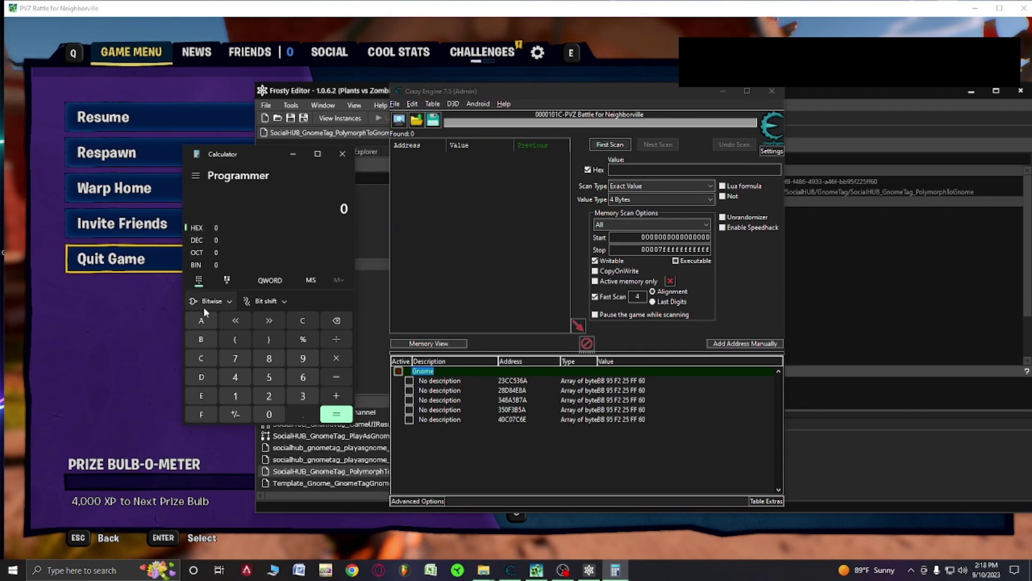
double_click(514, 380)
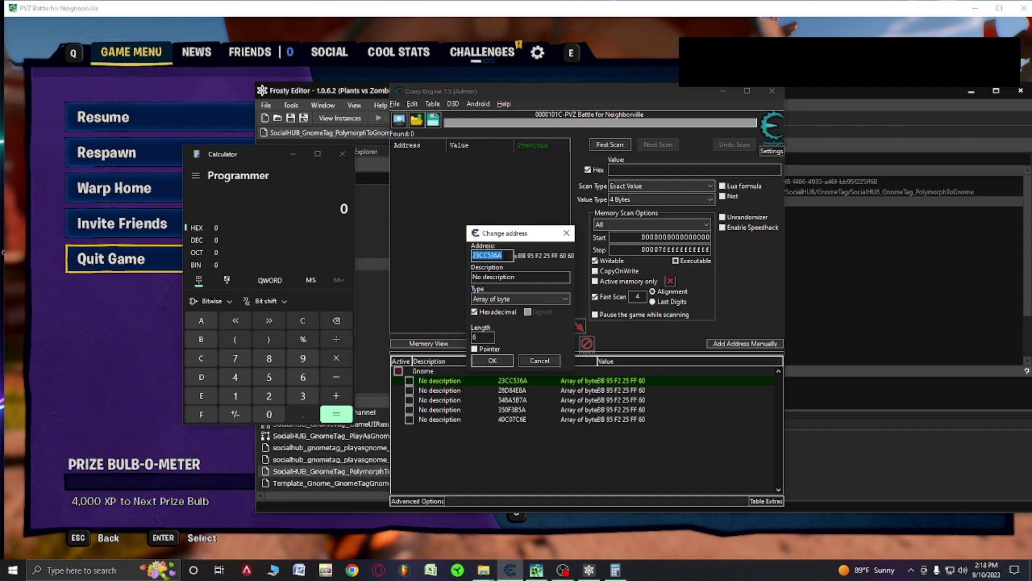
click(540, 360)
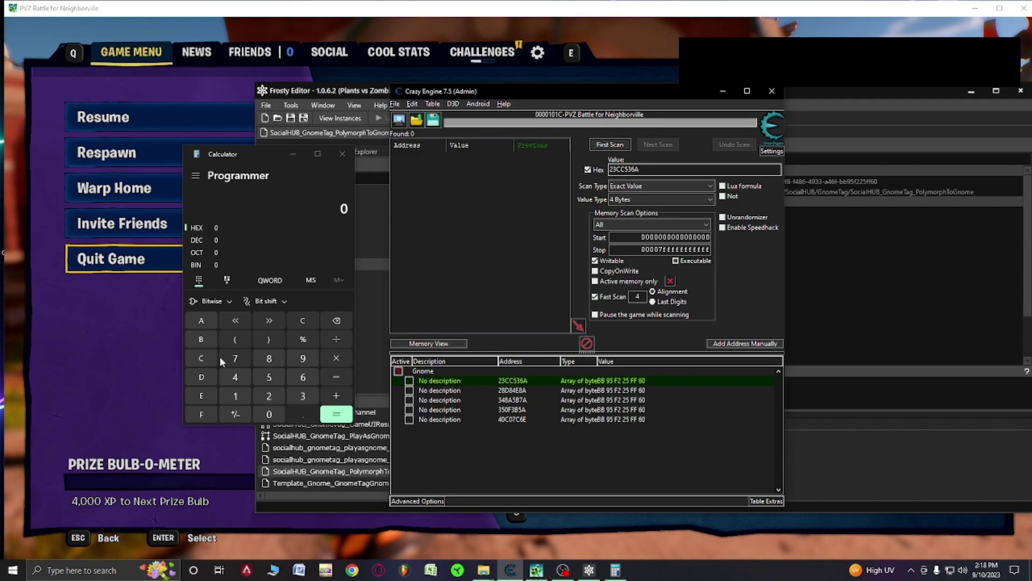
Step: Add 6 to 6A, the last two digits of the copied address, in Calculator
click(301, 379)
click(209, 317)
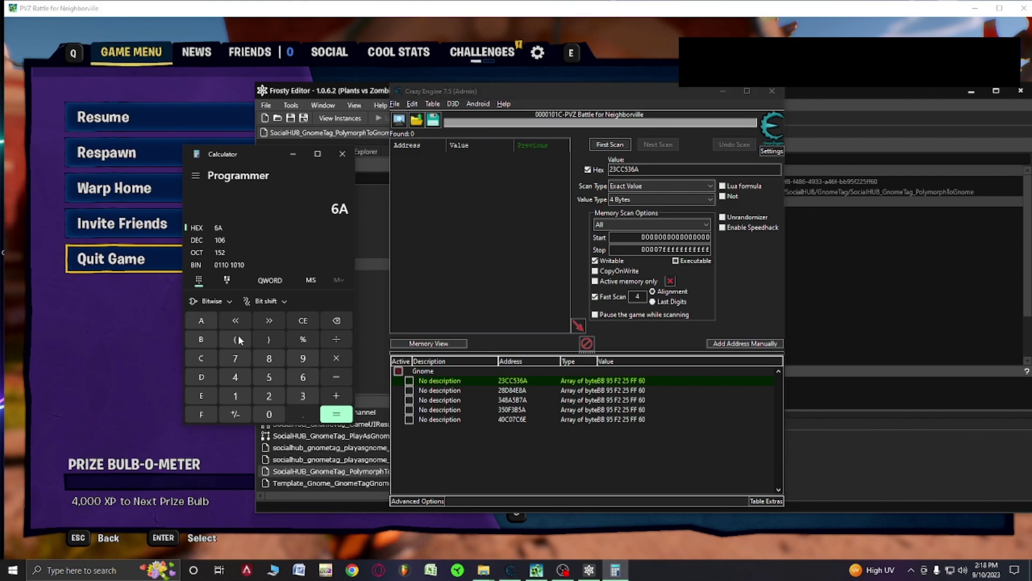
click(335, 392)
click(308, 376)
click(337, 413)
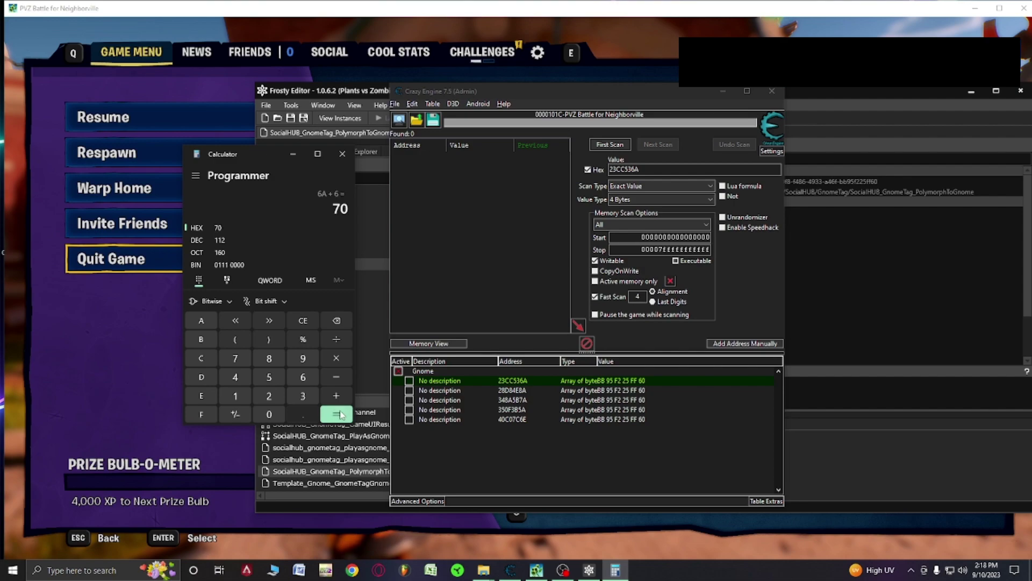
Step: Replace the last two digits of the scan value with 70 and run a first scan for 23CC5370
click(635, 164)
key(BackSpace)
key(BackSpace)
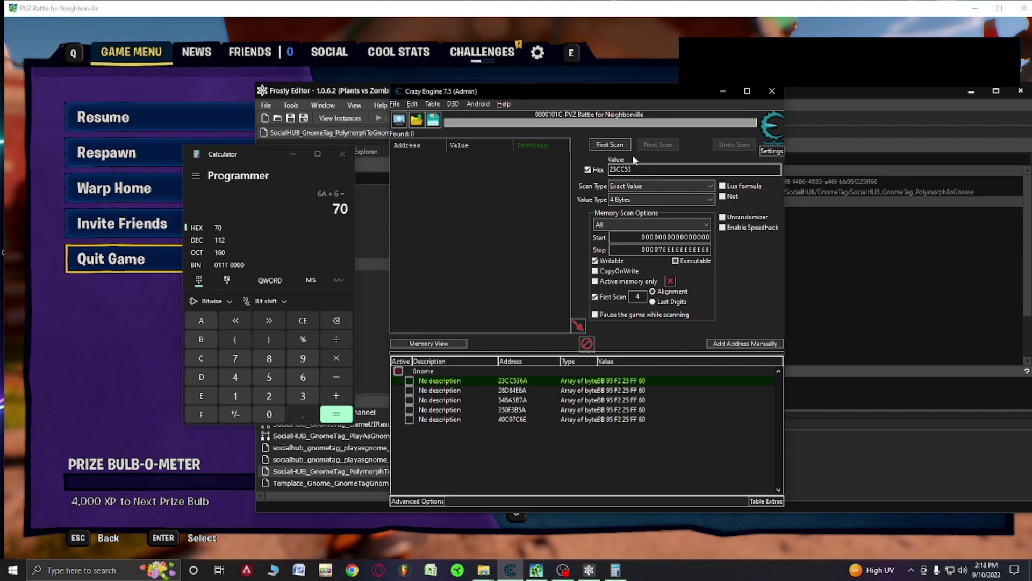
text(70)
click(614, 144)
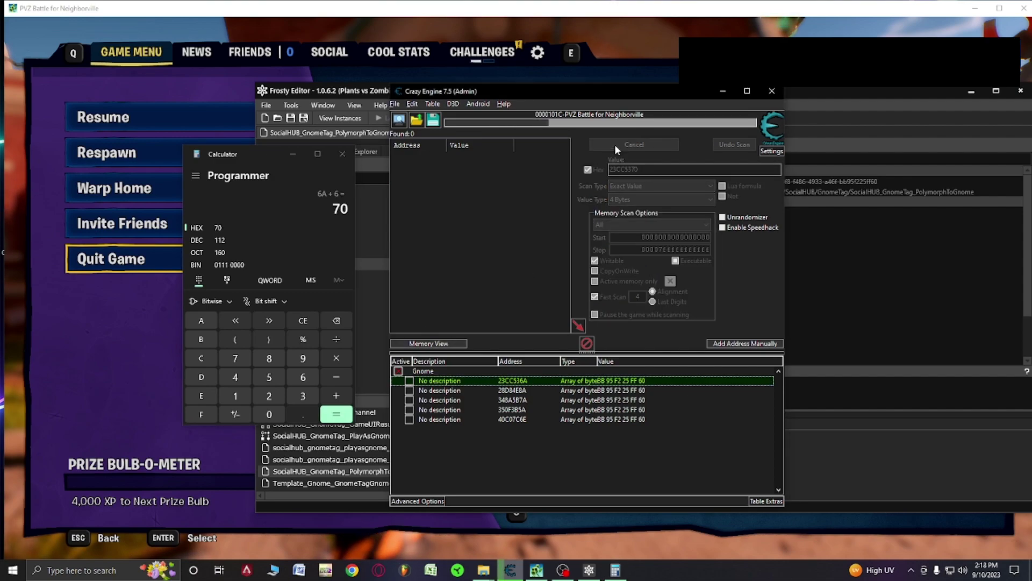
Step: Delete the 23CC536A record from the Gnome group and clear the scan value for another search
right_click(528, 380)
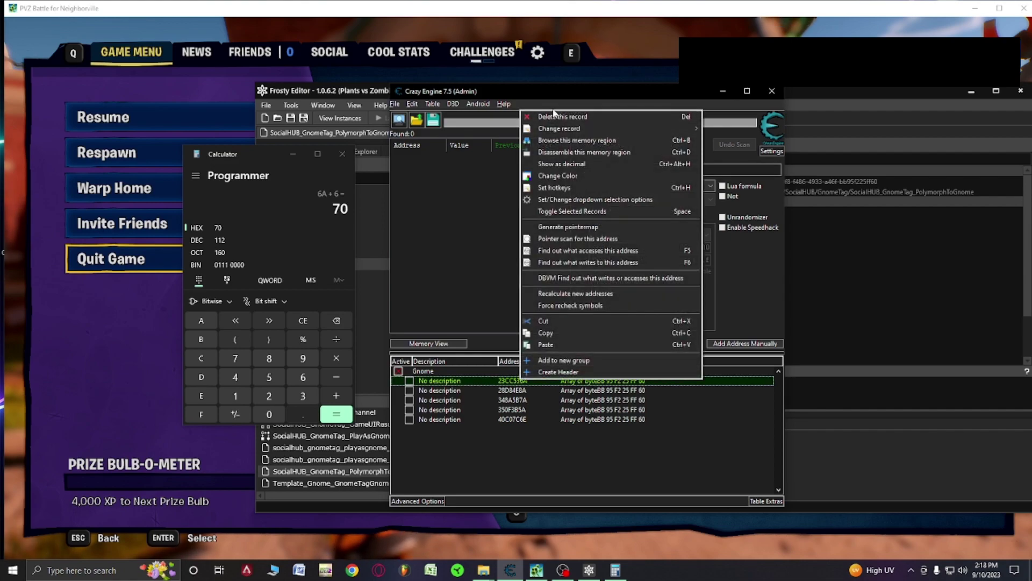
click(554, 116)
click(546, 285)
click(600, 143)
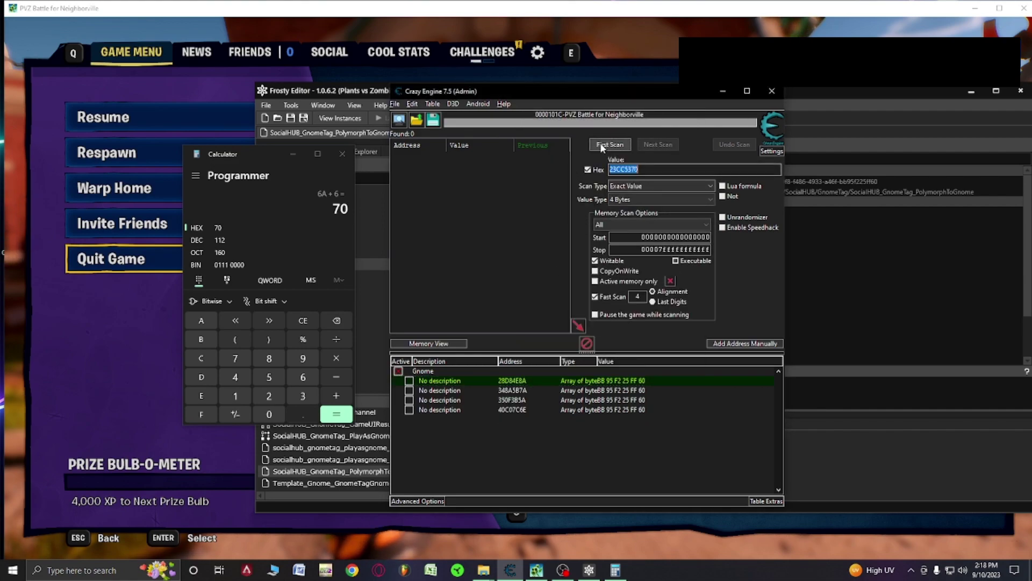
key(BackSpace)
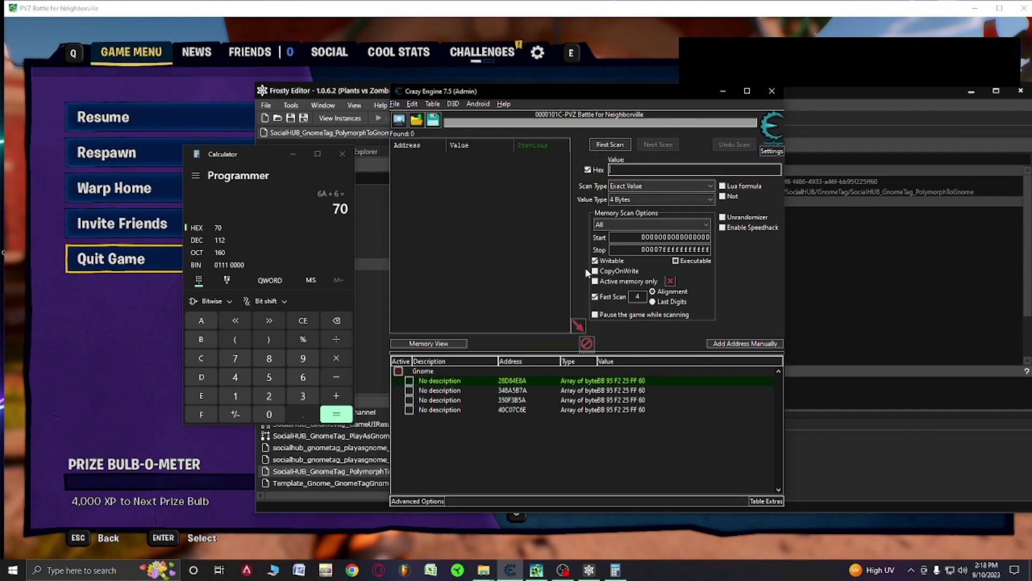
Step: Copy the address 28D84E8A from the first remaining Gnome record into the scan value
double_click(513, 381)
click(539, 358)
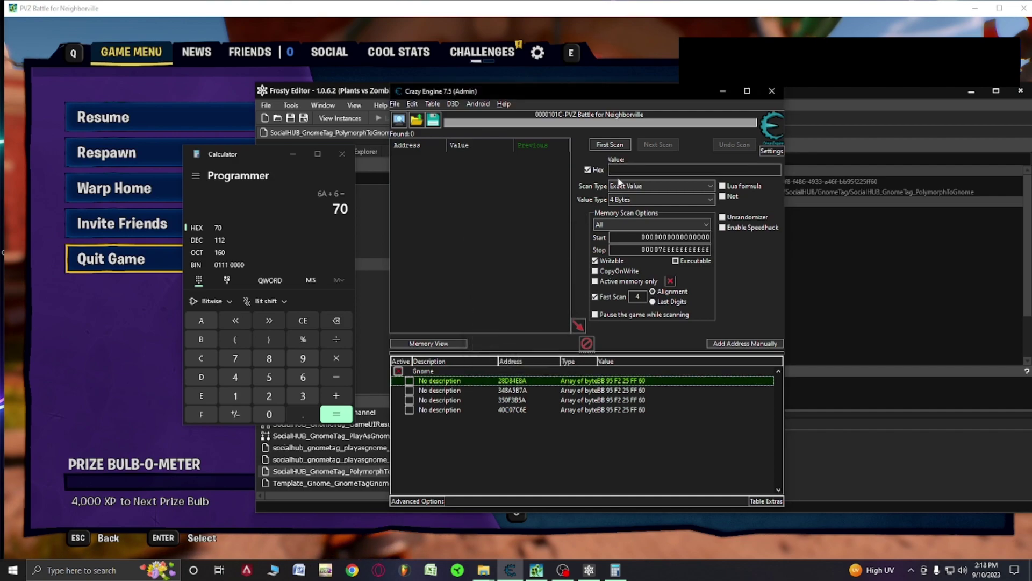
key(ctrl+v)
Step: Clear Calculator and add 6 to 8A, the last two digits of the new address
click(311, 324)
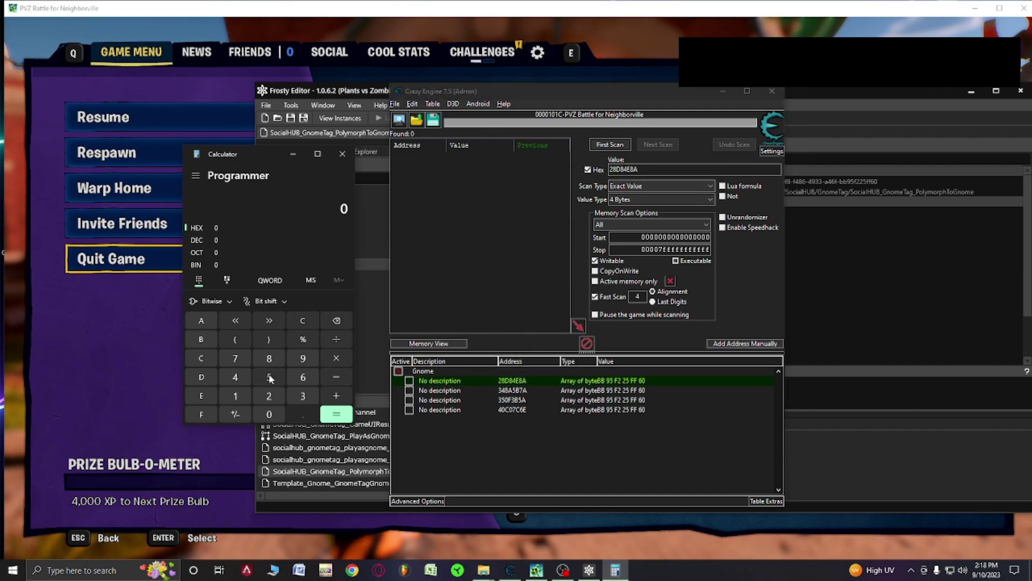
click(269, 358)
click(201, 320)
click(330, 396)
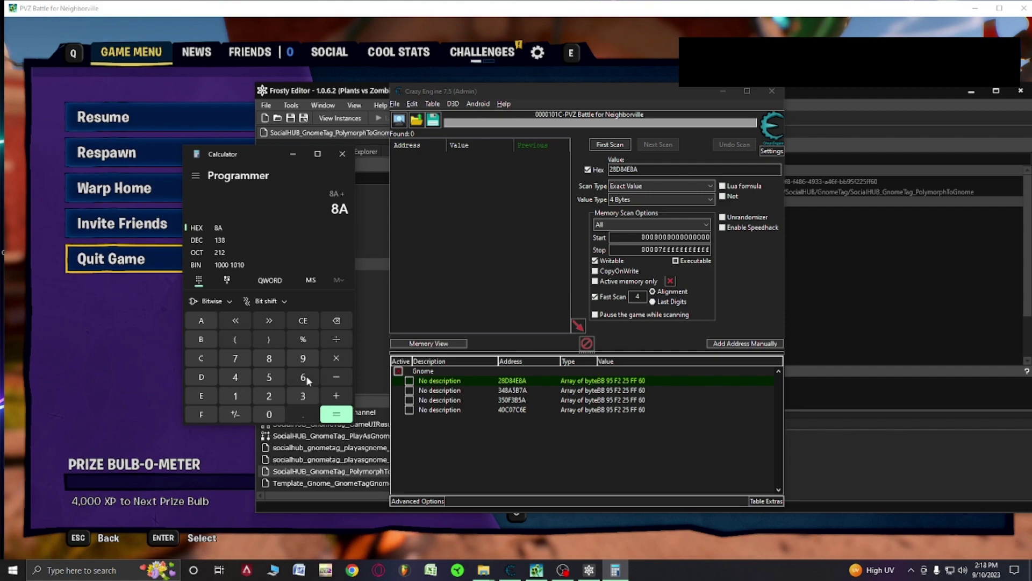
click(302, 377)
click(337, 414)
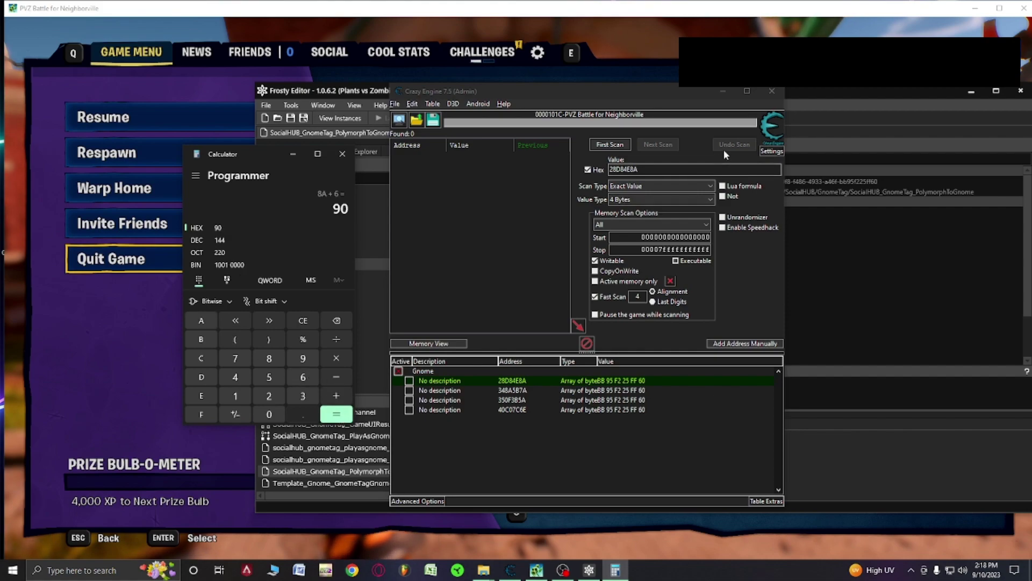
Step: Replace the last two digits of the scan value with 90 and run a first scan for 28D84E90
click(672, 171)
key(BackSpace)
key(BackSpace)
text(90)
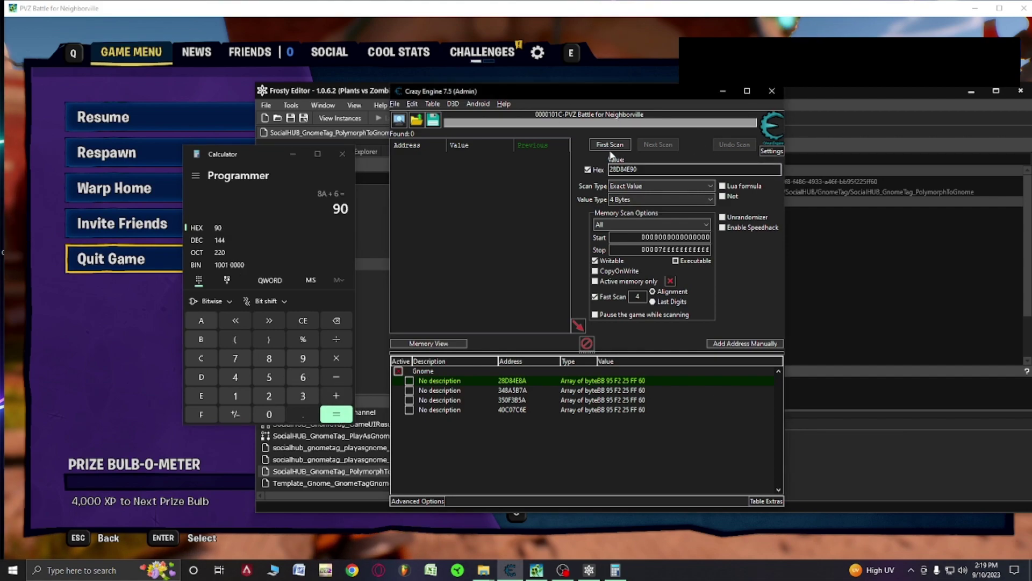
click(609, 148)
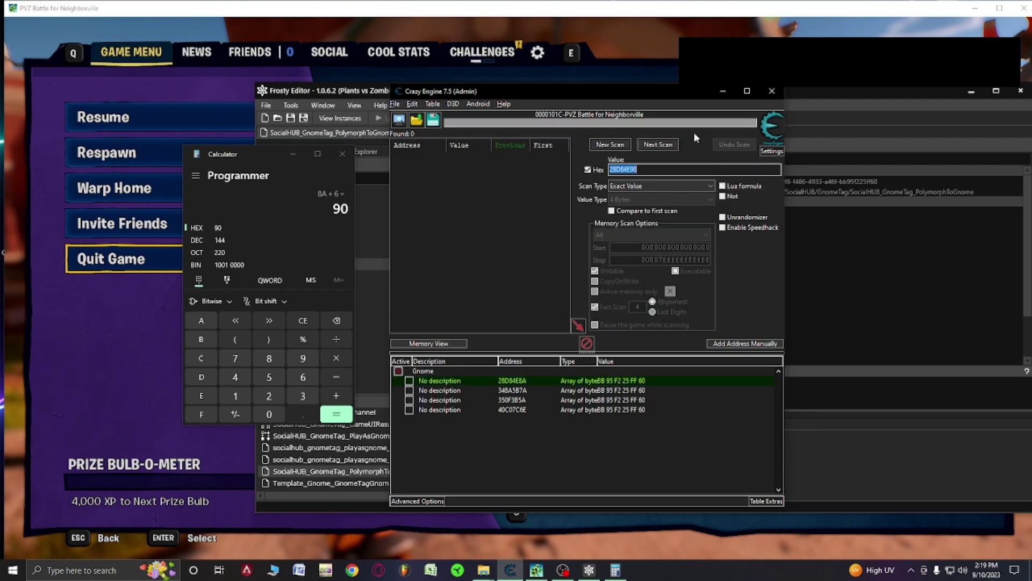
Step: Reset the scan with an empty value and delete the 28D84E8A record from the Gnome group
key(BackSpace)
click(610, 144)
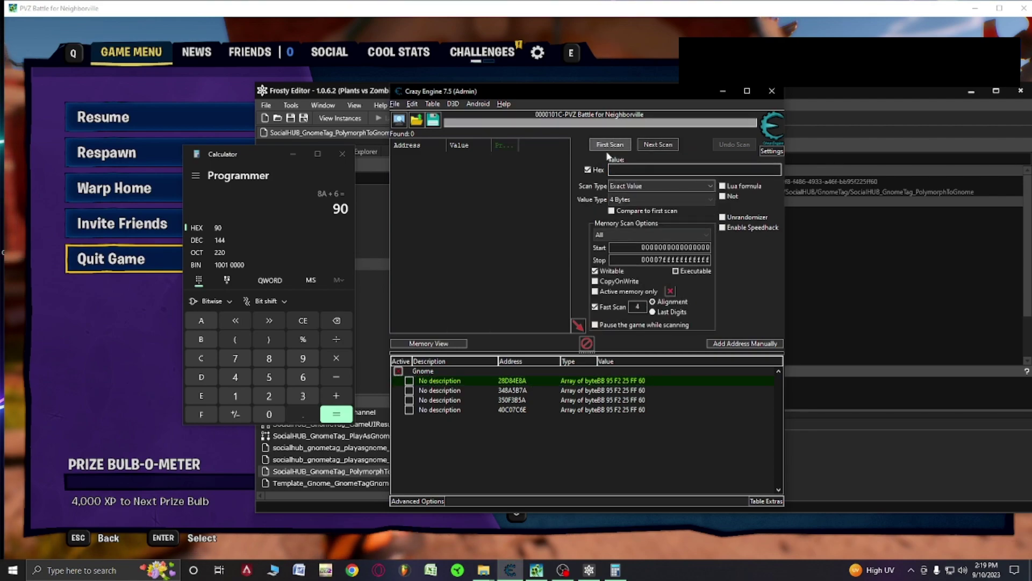
right_click(513, 383)
click(570, 142)
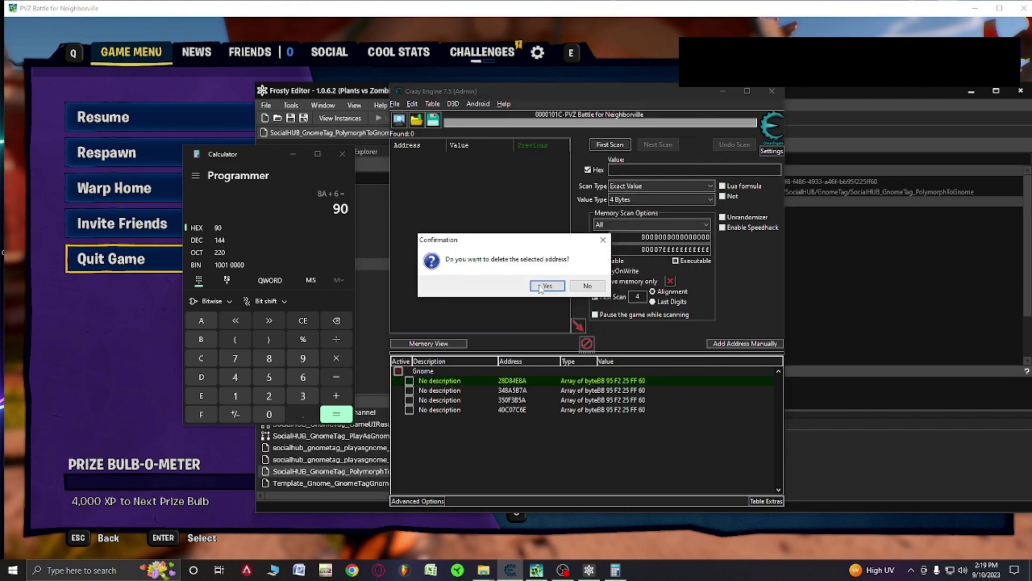
click(548, 284)
Step: Copy the address 348A5B7A from the first remaining Gnome record into the scan value
double_click(523, 381)
key(ctrl+c)
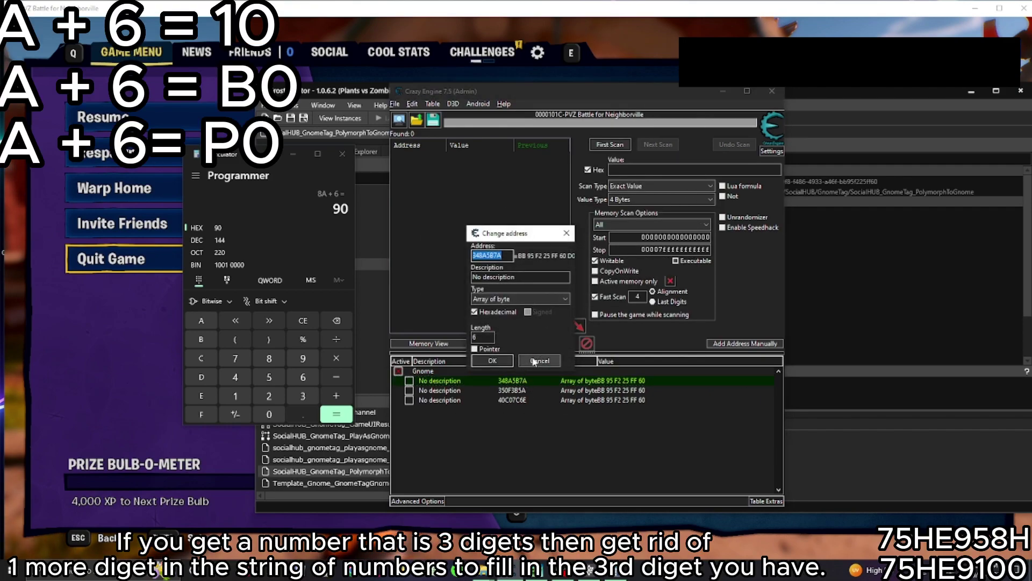
click(535, 361)
click(621, 168)
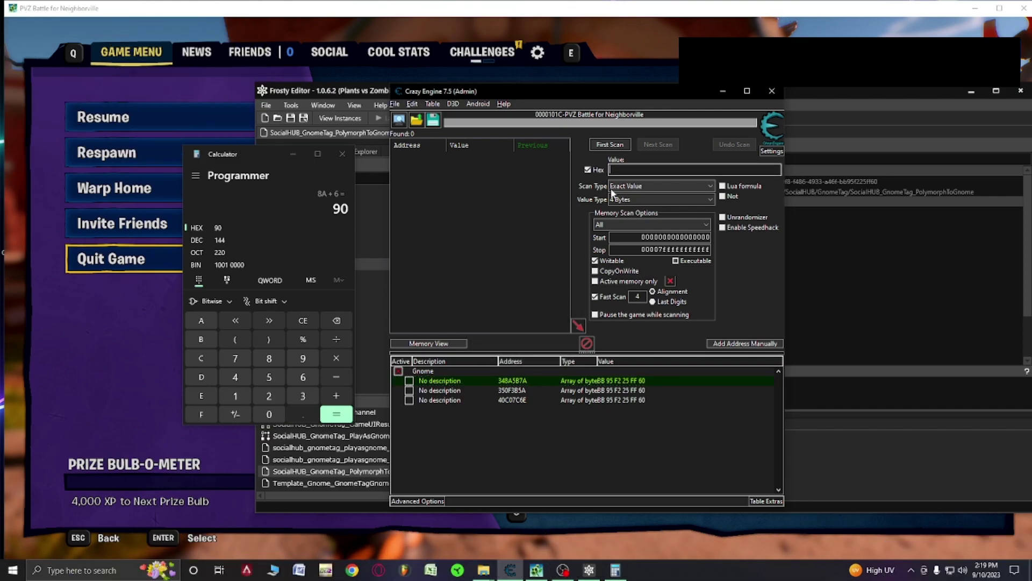
key(ctrl+v)
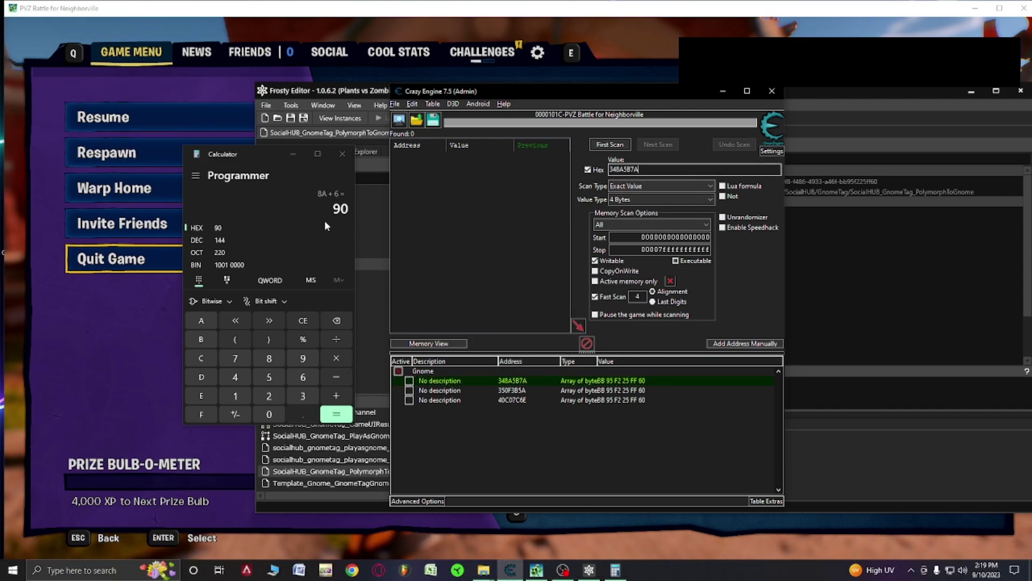
Step: Clear Calculator and add 6 to 7A, the last two digits of the copied address
click(303, 320)
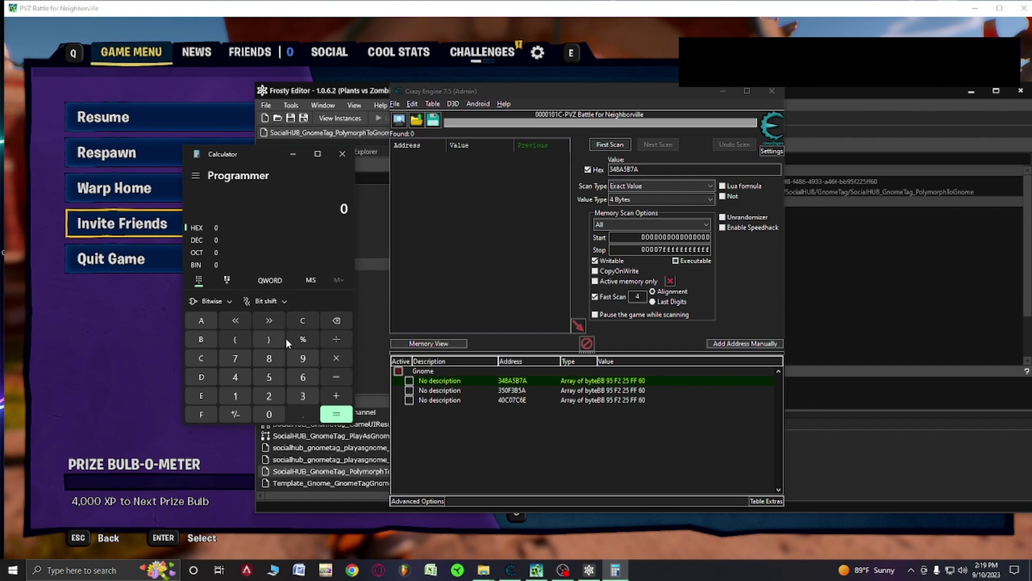
click(235, 358)
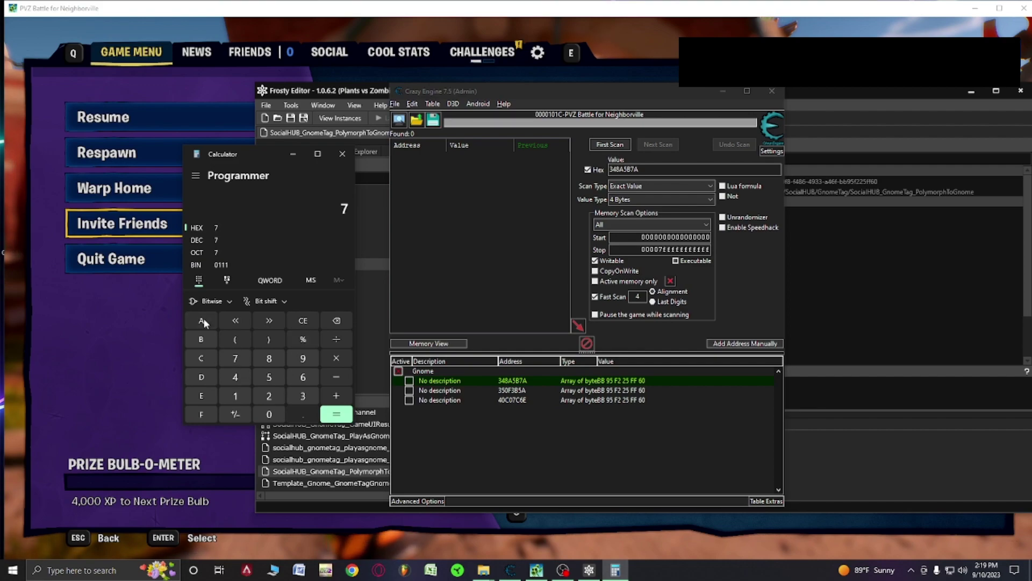
click(202, 319)
click(303, 377)
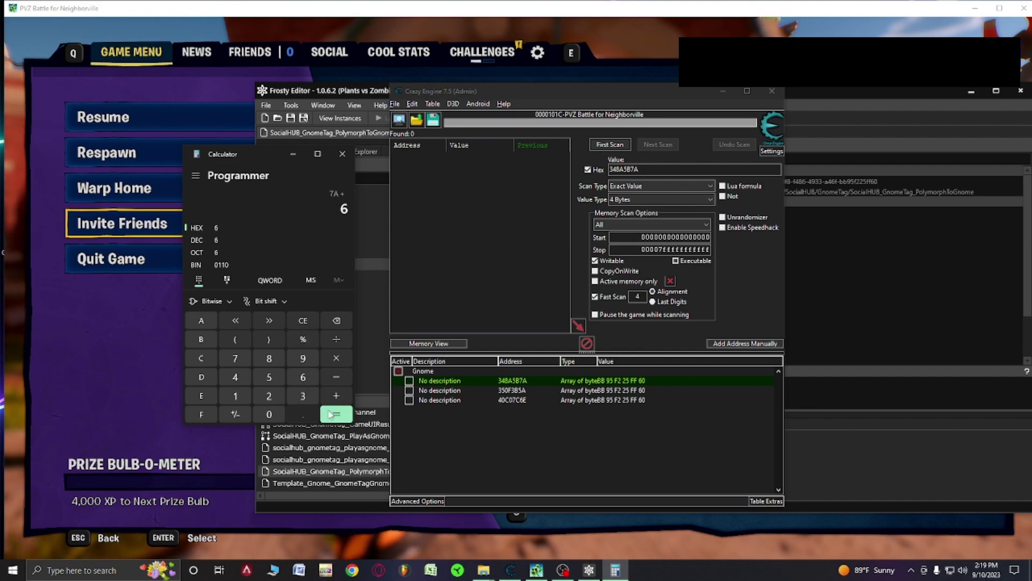
click(334, 414)
Step: Replace the last two digits of the scan value with 80 and run a first scan for 348A5B80
click(651, 168)
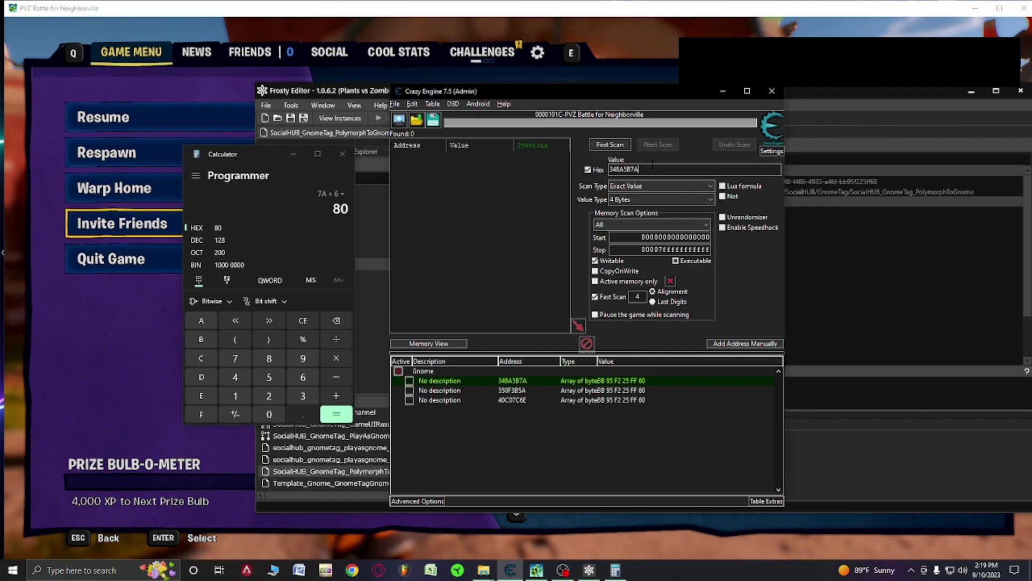
key(BackSpace)
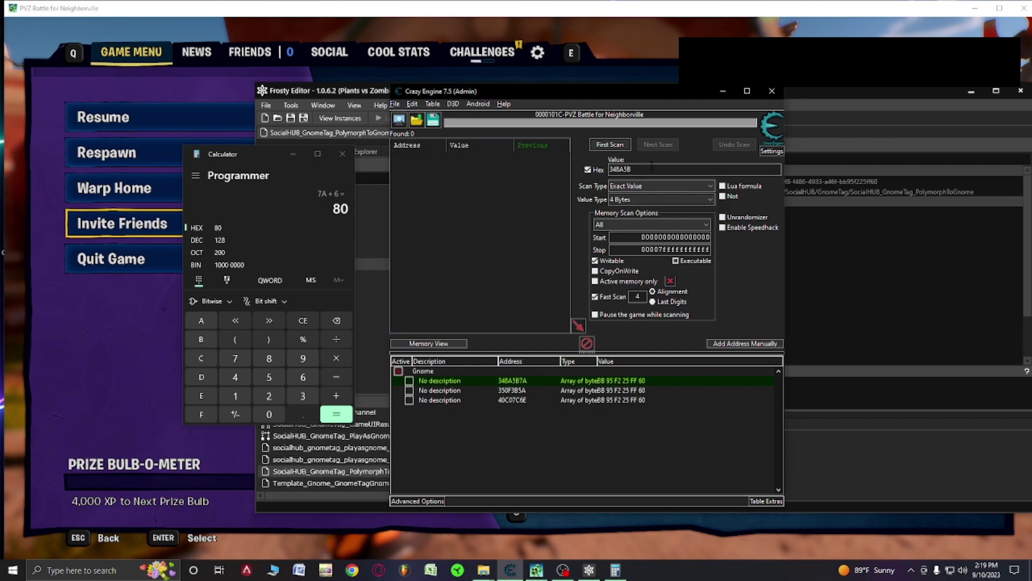
text(80)
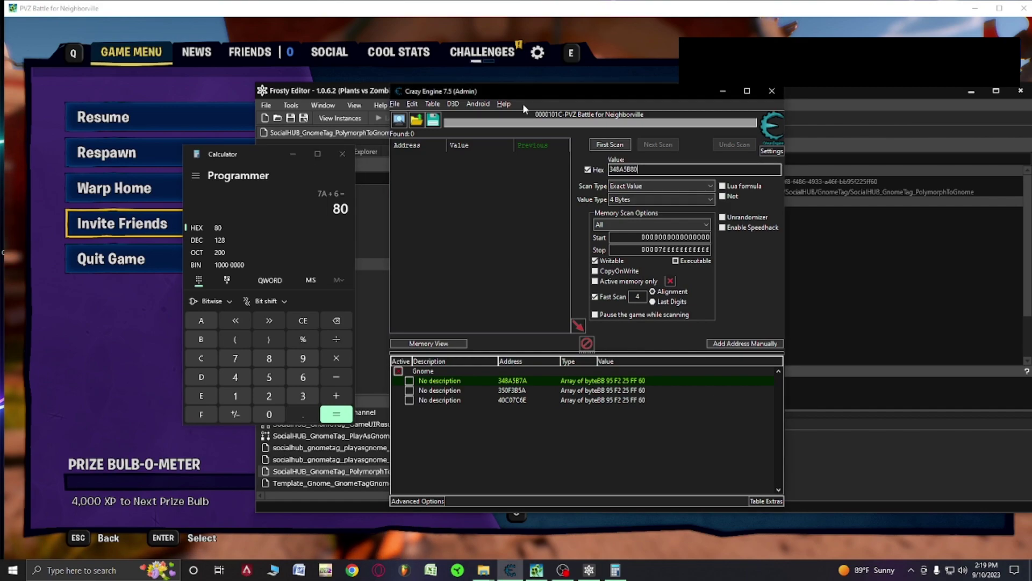
click(610, 144)
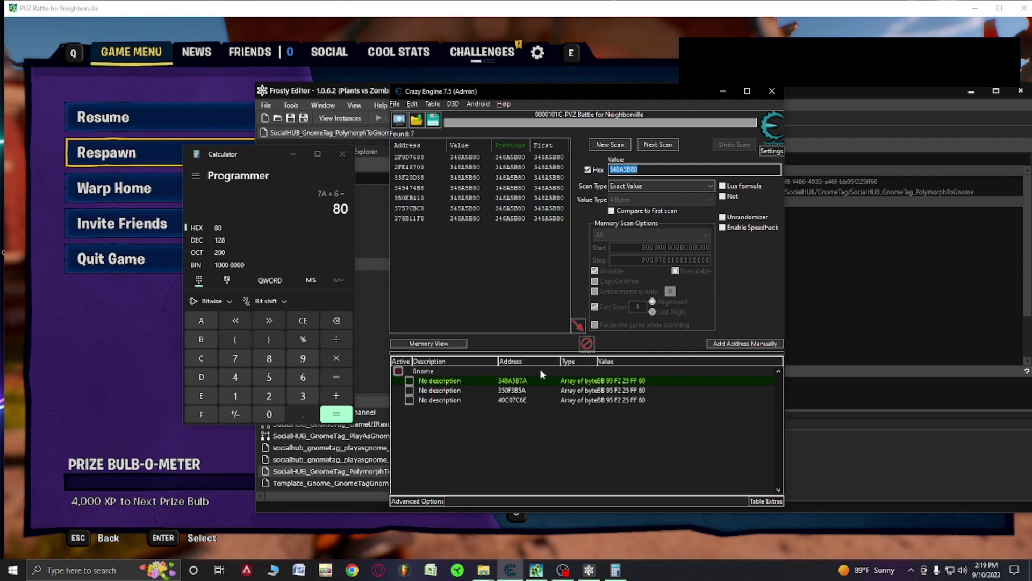
Step: Delete the old array-of-byte address records from the Gnome group
right_click(527, 378)
click(559, 113)
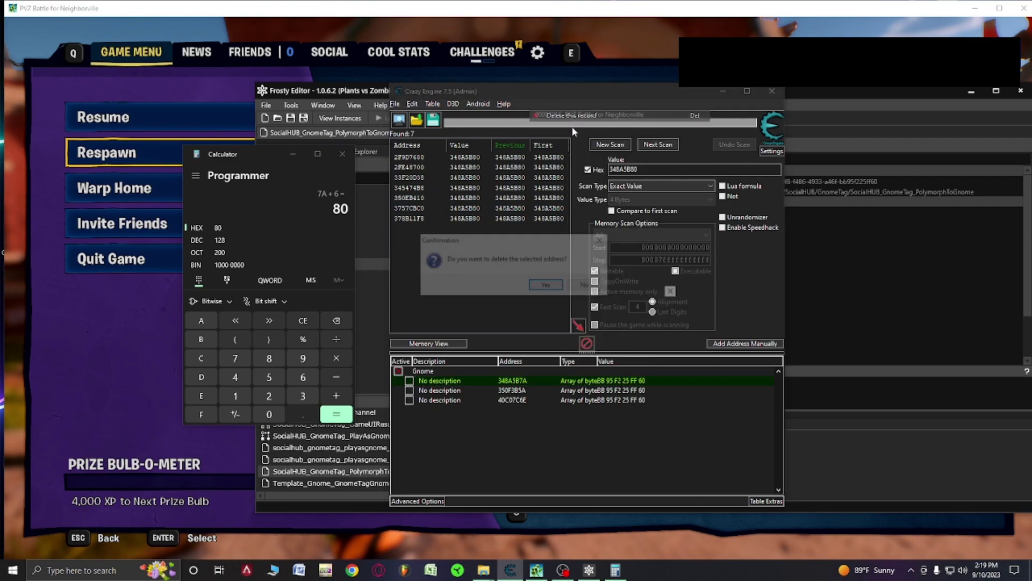
click(548, 285)
click(401, 373)
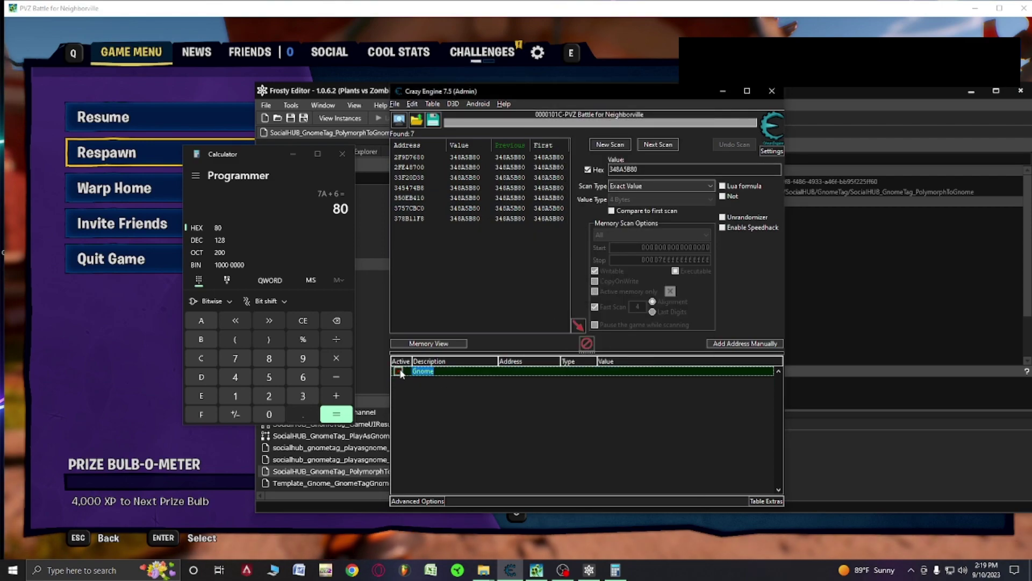
Step: Move all addresses found for 348A5B80 into the Gnome group and check its group configuration options
click(434, 211)
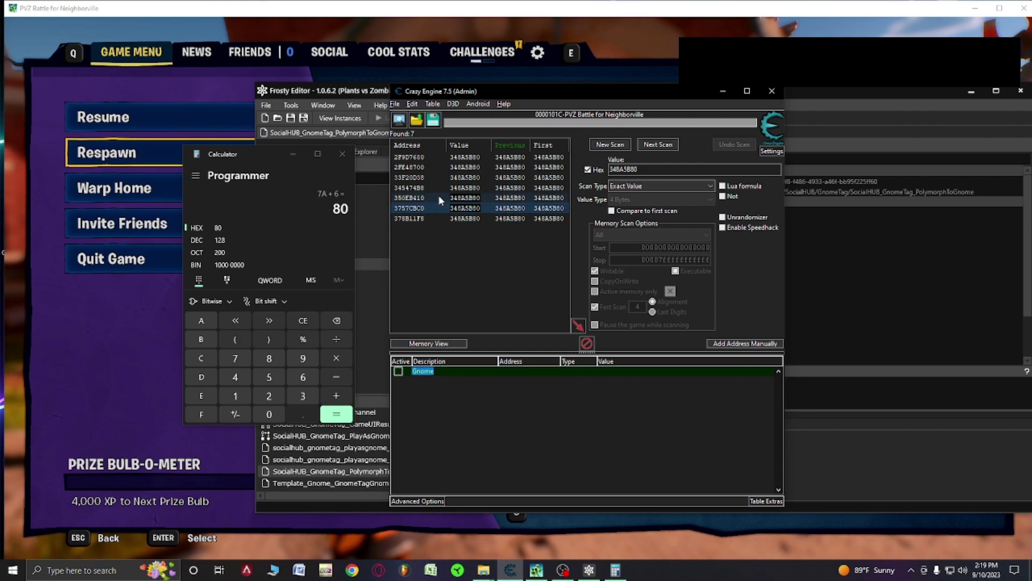
click(438, 196)
drag(438, 218, 460, 374)
right_click(460, 373)
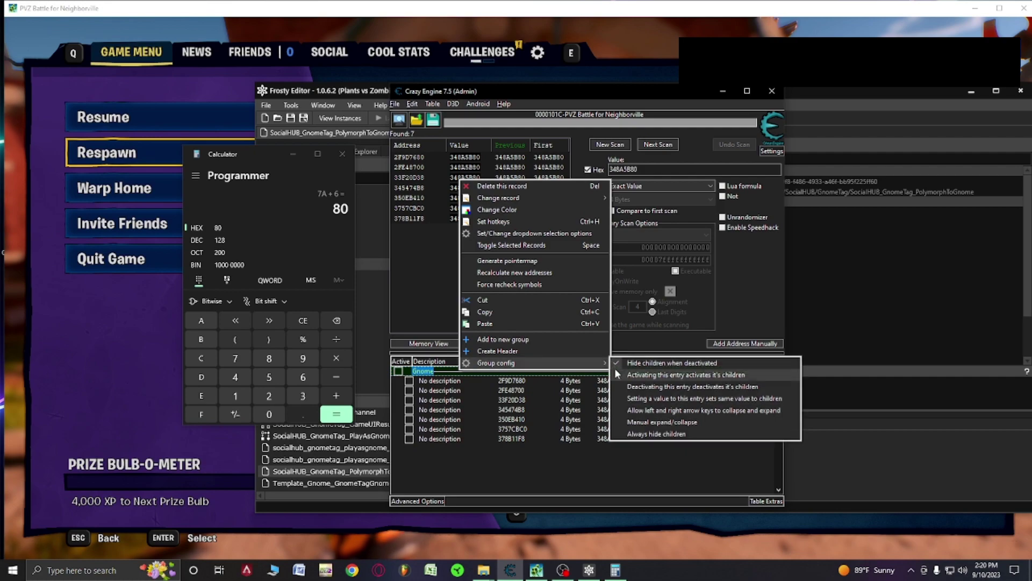
click(538, 472)
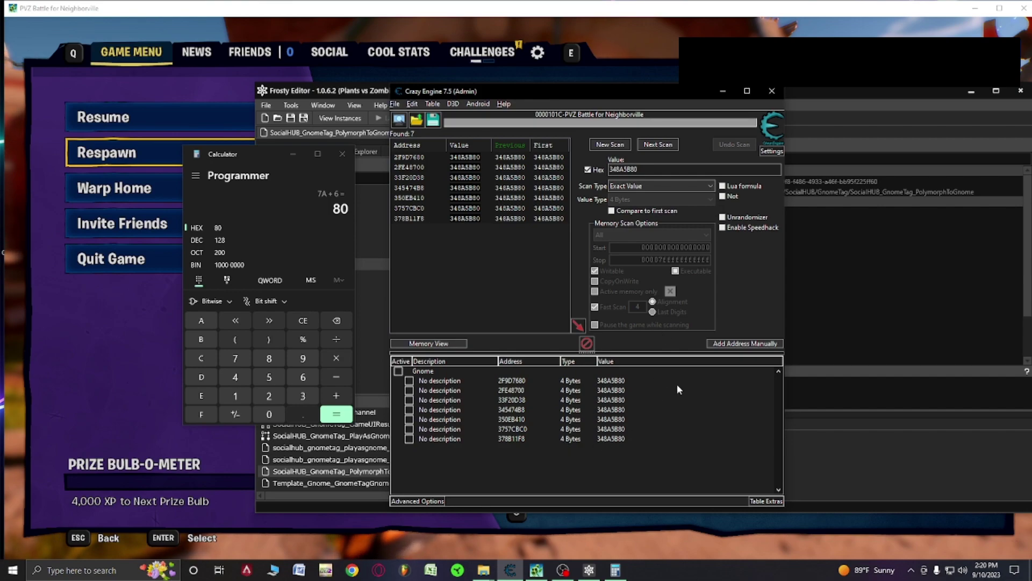
Step: Toggle the Gnome group on and off to hide its address records
right_click(611, 380)
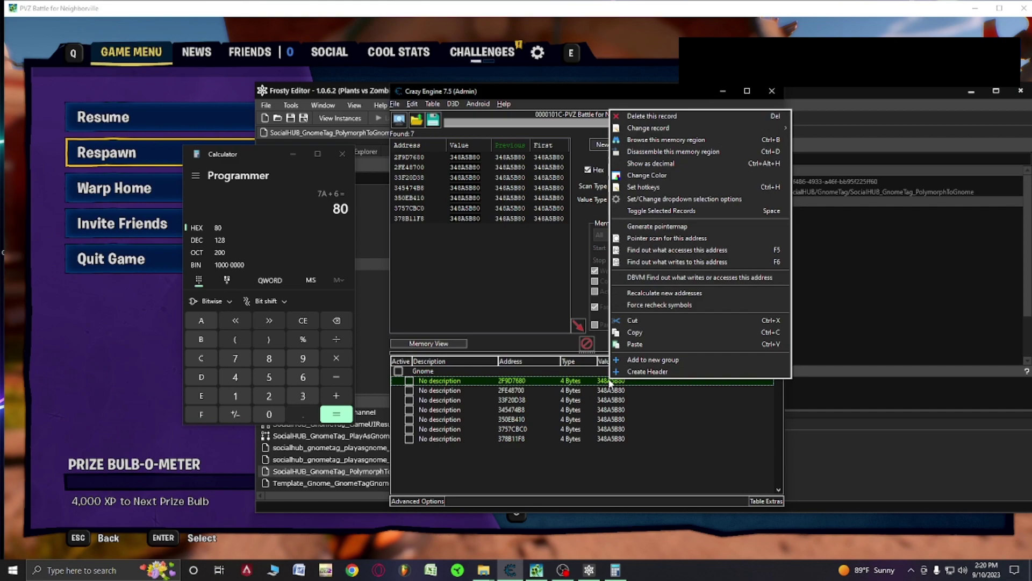
click(475, 446)
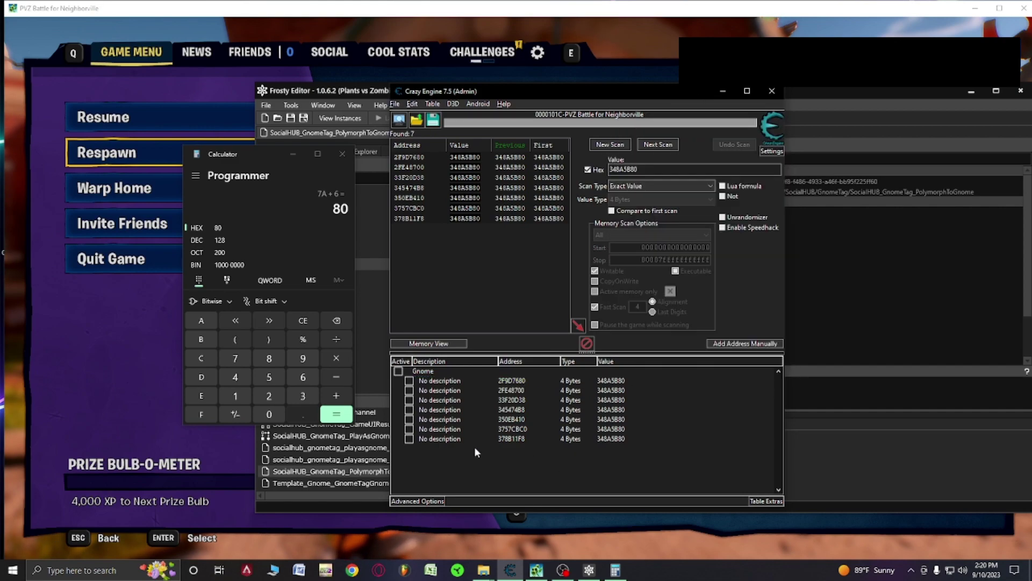
click(399, 372)
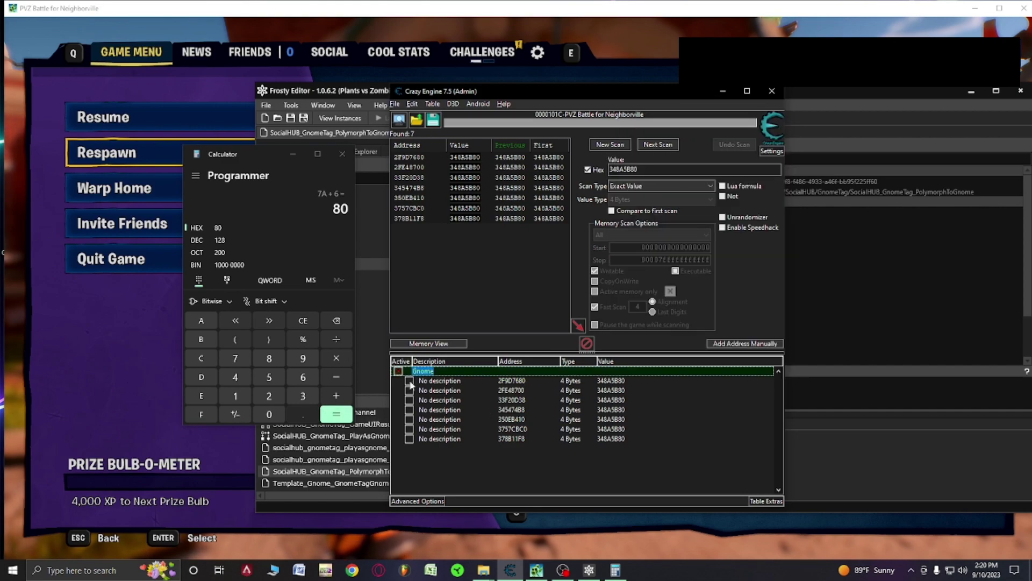
click(441, 381)
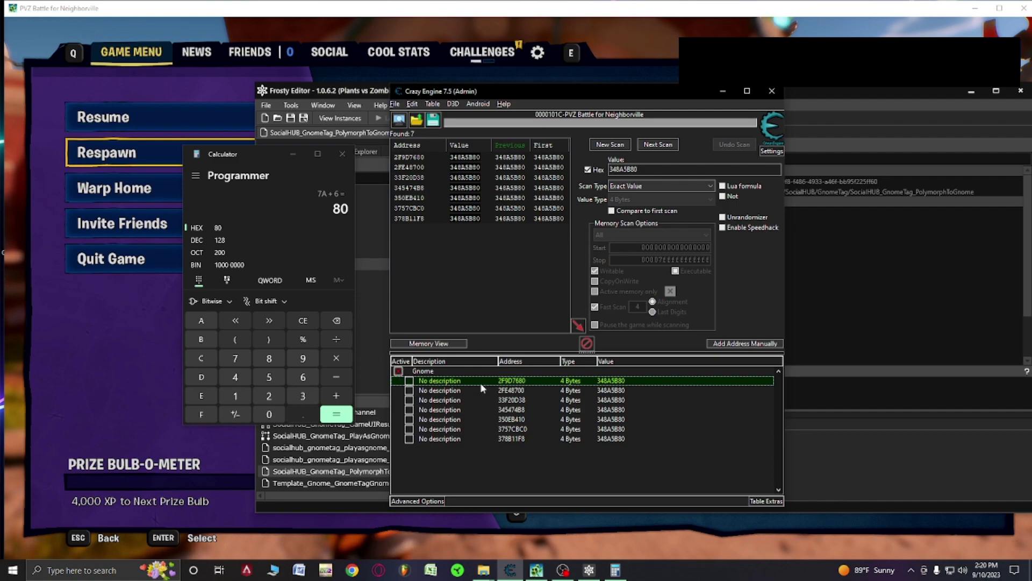
key(ctrl+a)
click(398, 371)
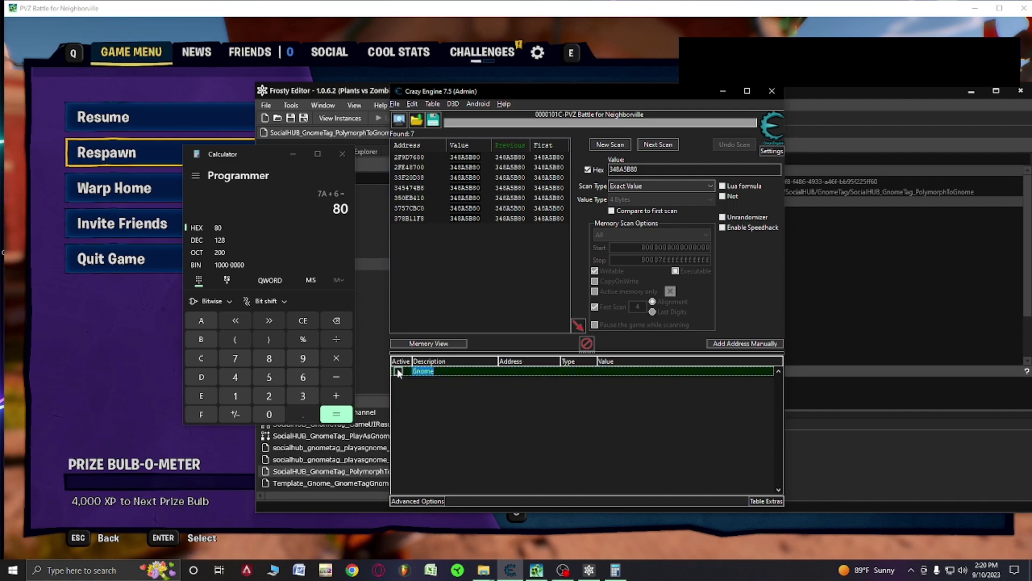
click(398, 370)
click(397, 370)
right_click(438, 414)
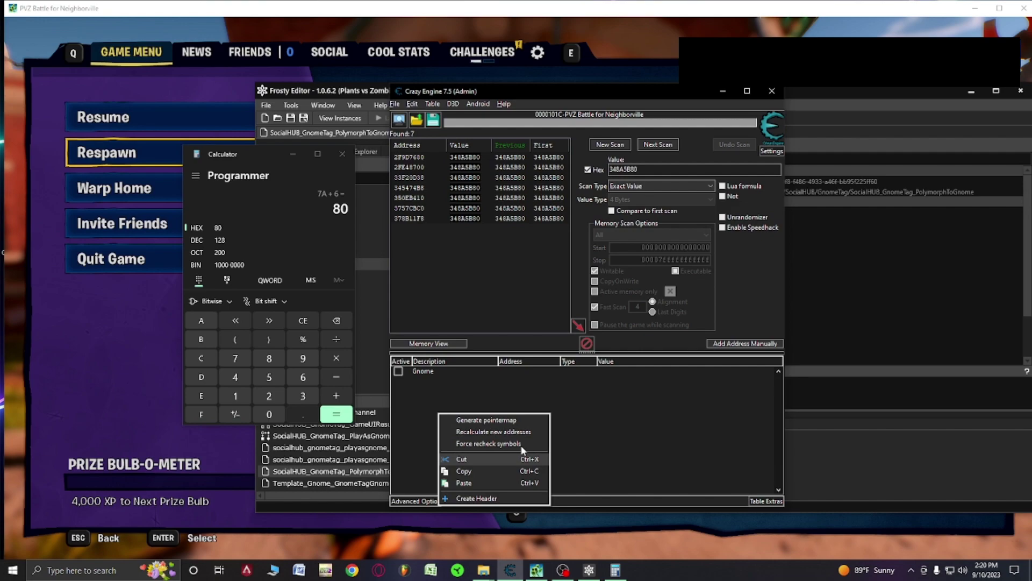
click(475, 471)
Step: Start a new scan with the value type set to Array of byte and clear the old search value
click(609, 145)
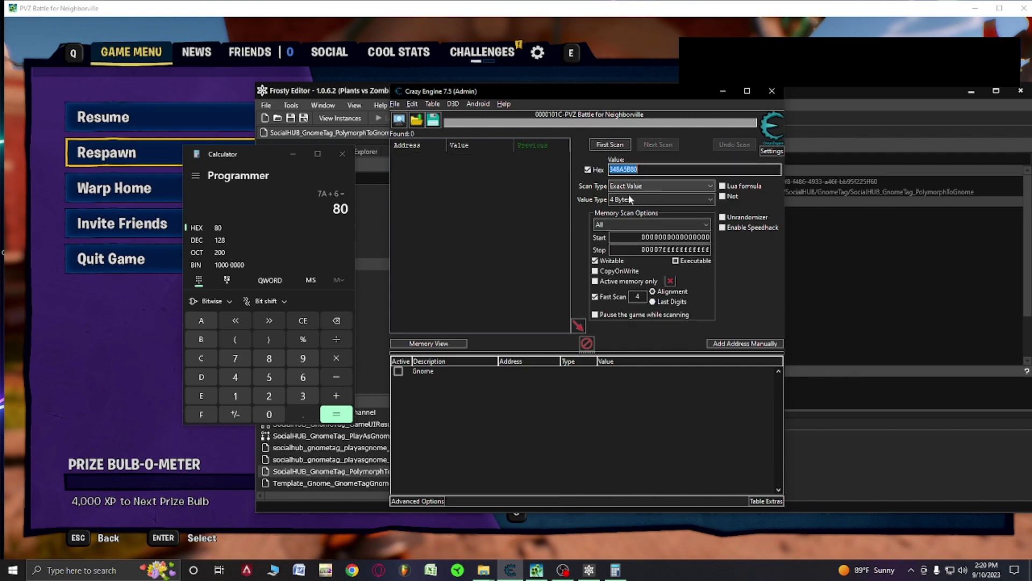
click(659, 200)
click(636, 279)
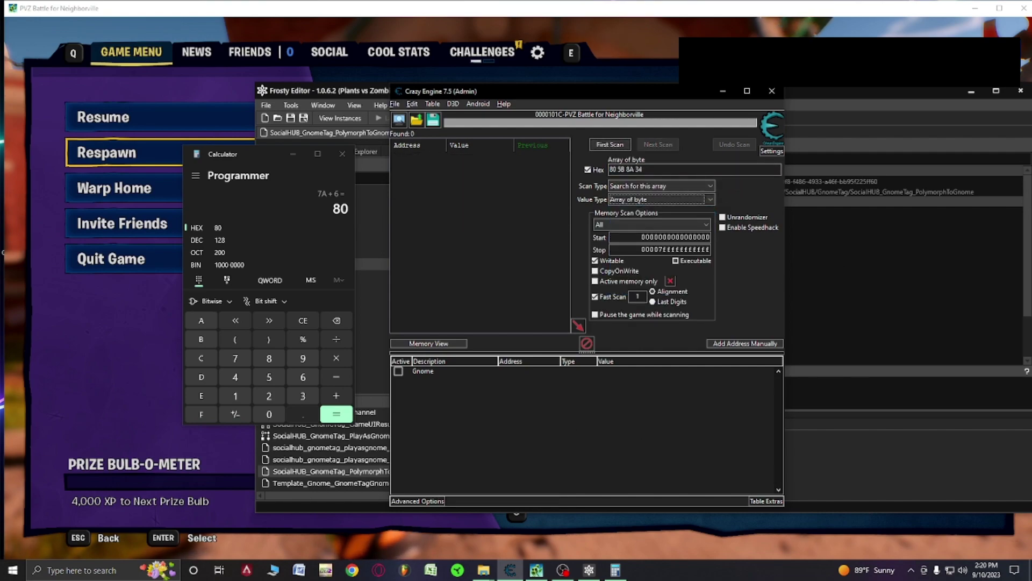
drag(645, 169, 621, 169)
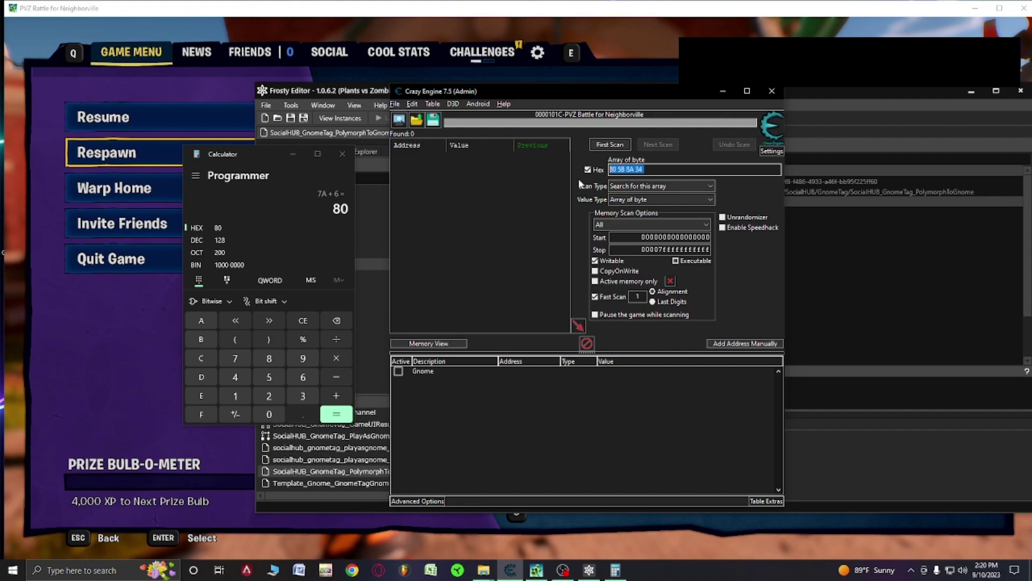
key(BackSpace)
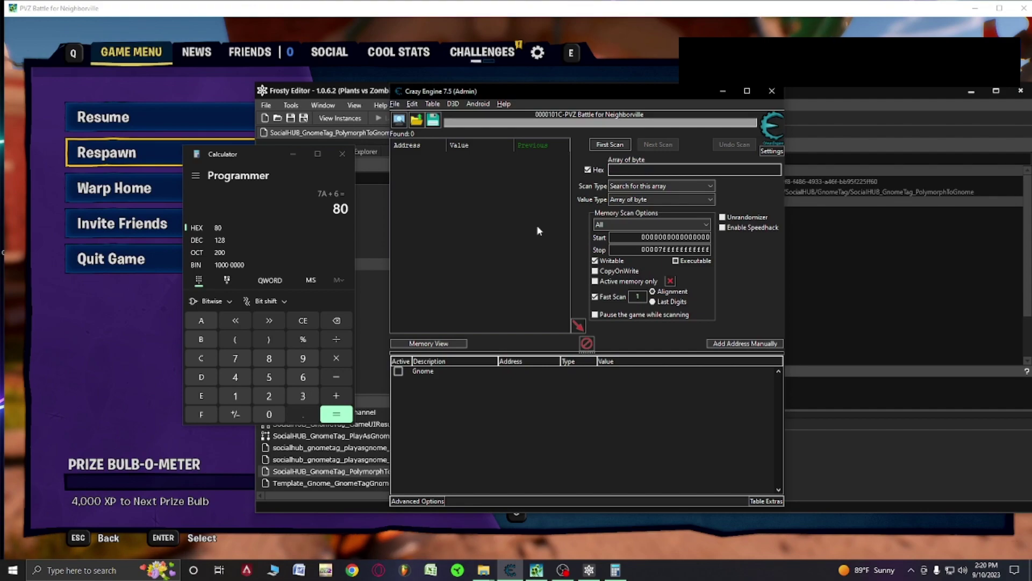
Step: Switch to Frosty Editor, filter the data explorer for Socialwheel and open EmoteBuff_AngryEmotion from the Gameplay/SocialWheel folder
click(589, 570)
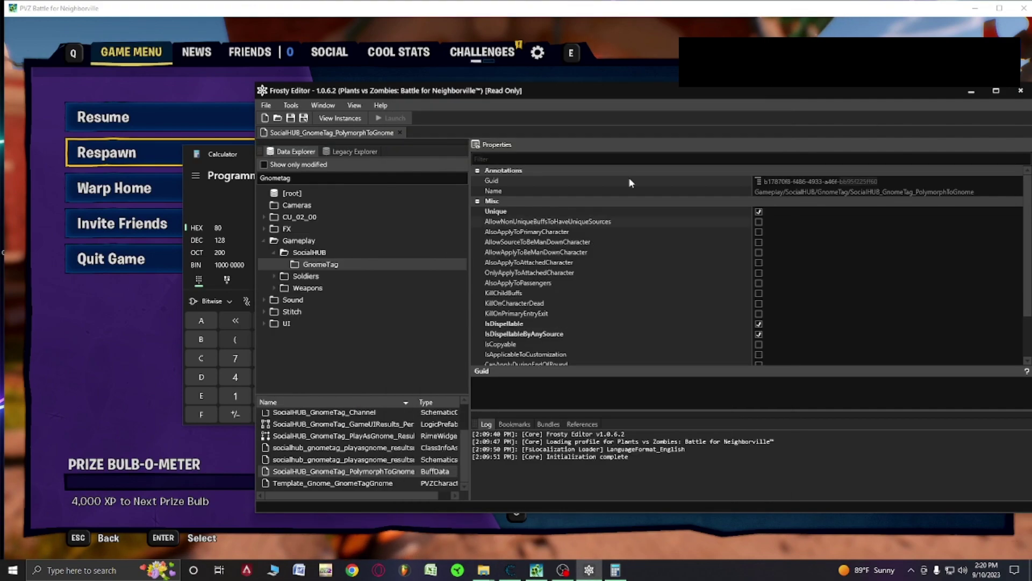
drag(525, 91, 331, 95)
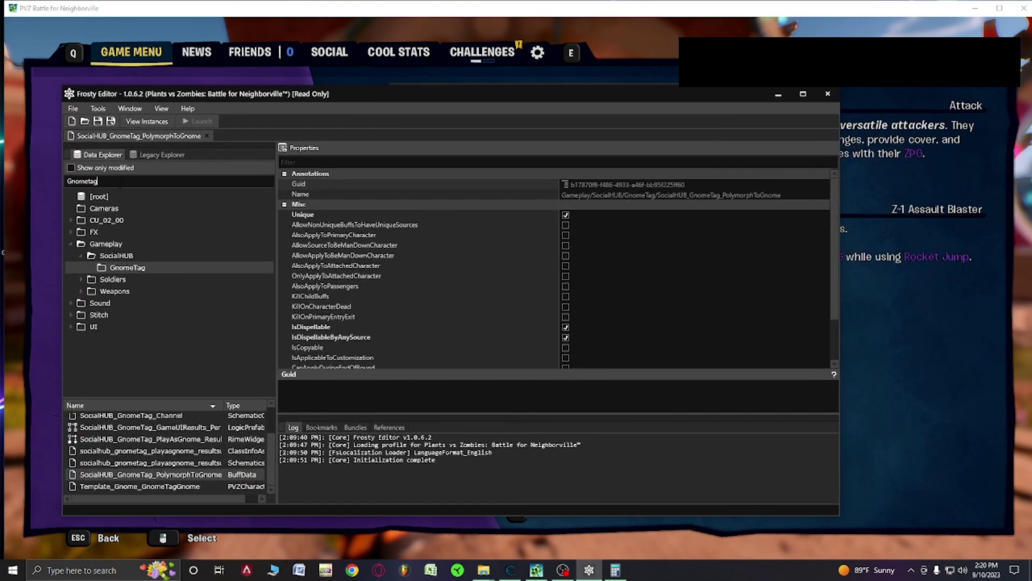
drag(98, 181, 43, 195)
text(Social)
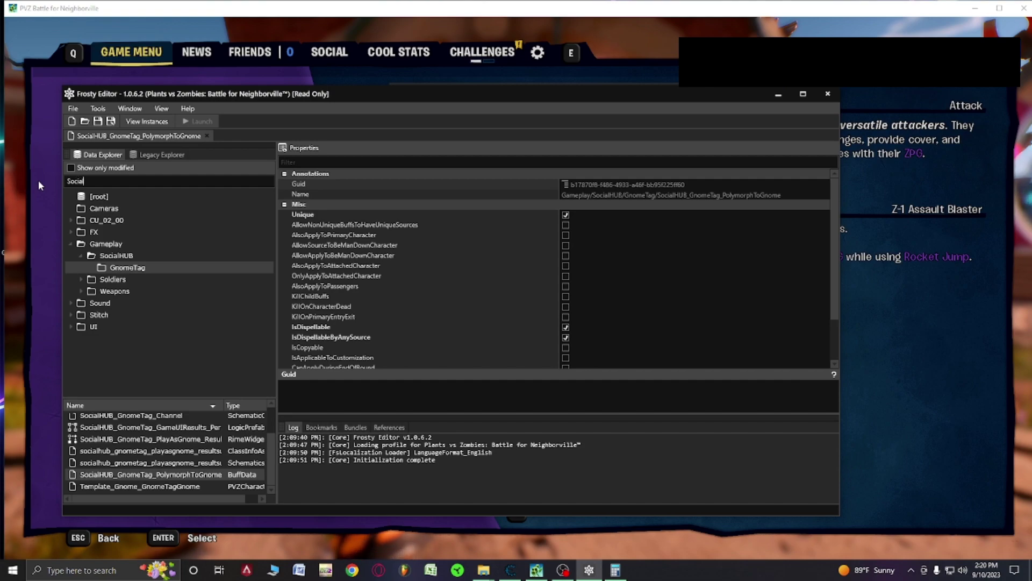
text(wheel)
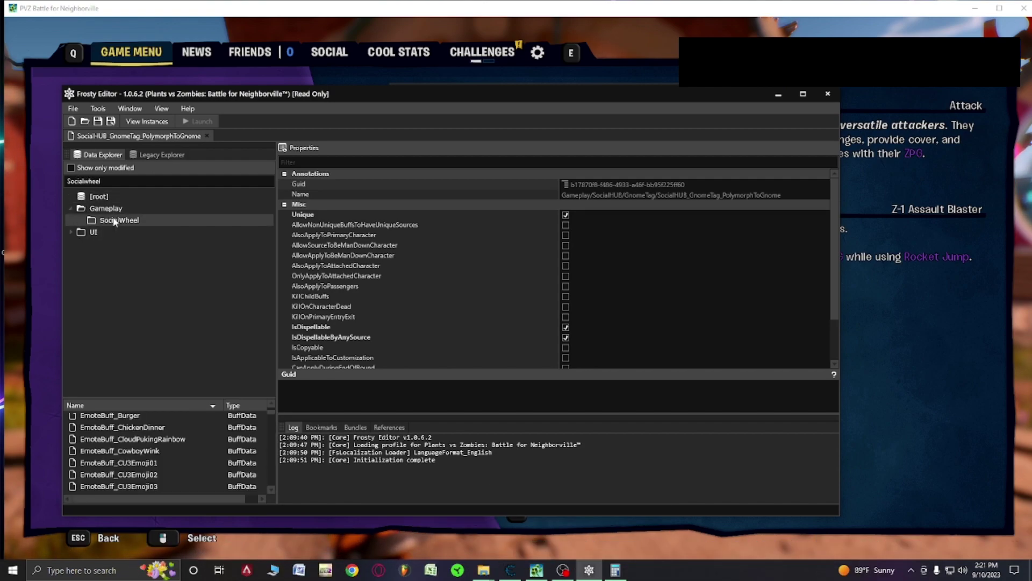
scroll(157, 470, up, 1)
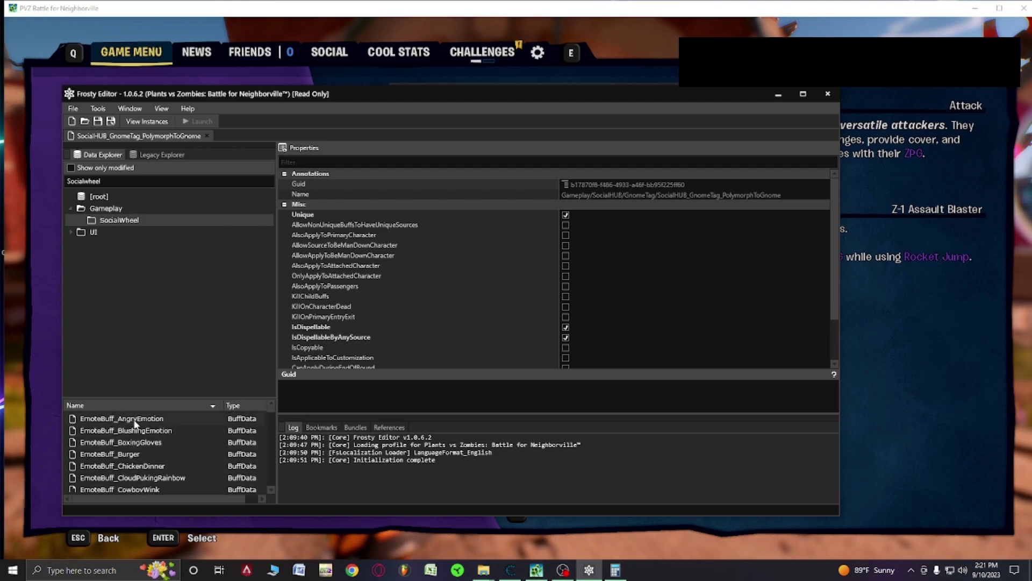
double_click(134, 421)
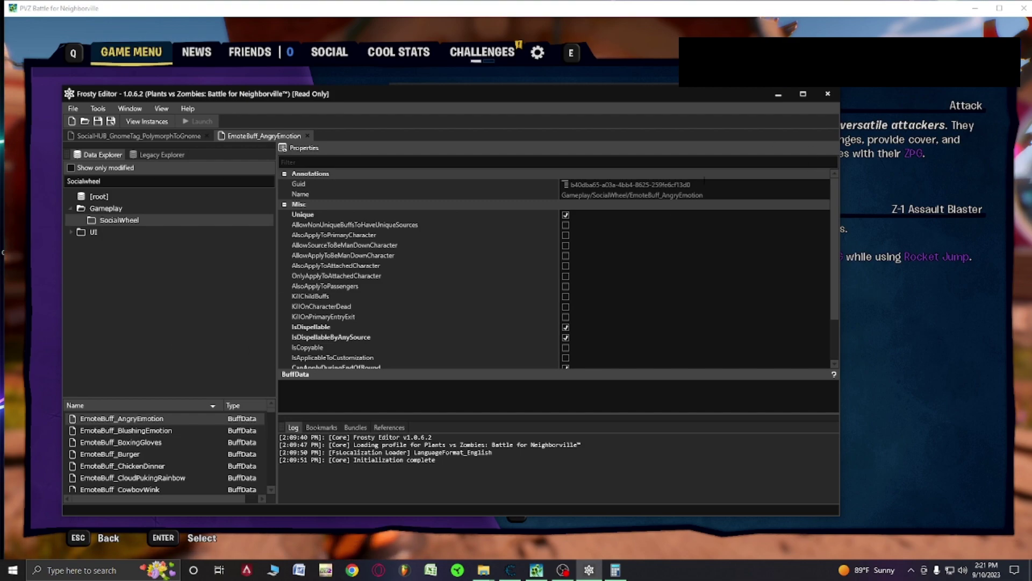
Step: Copy the last GUID segment of EmoteBuff_AngryEmotion, scan for 259fe6cf13d0 as an array of bytes in Cheat Engine and add the found address to the list
click(654, 186)
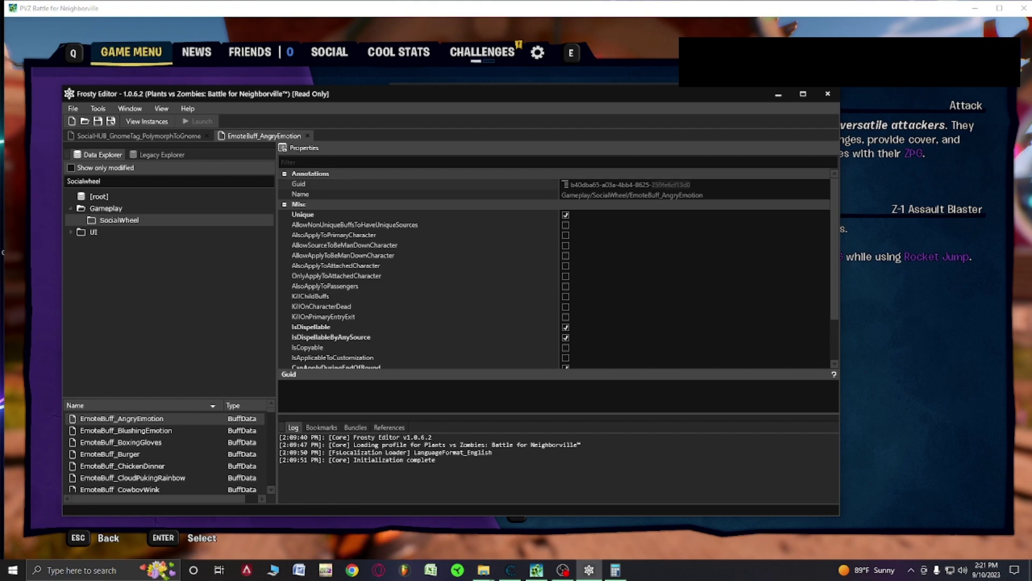
click(777, 93)
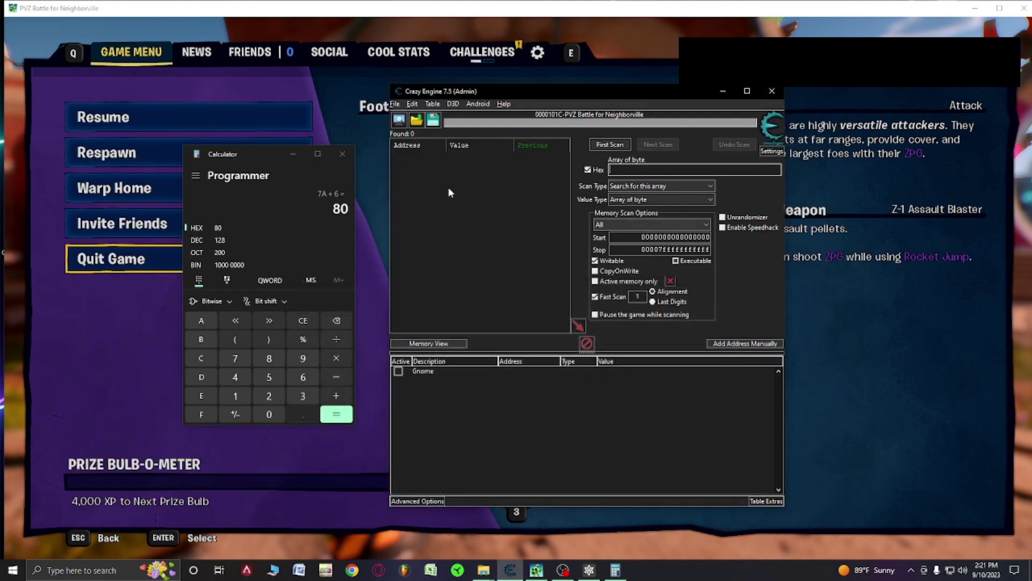
text(259fe6cf13d0)
click(610, 144)
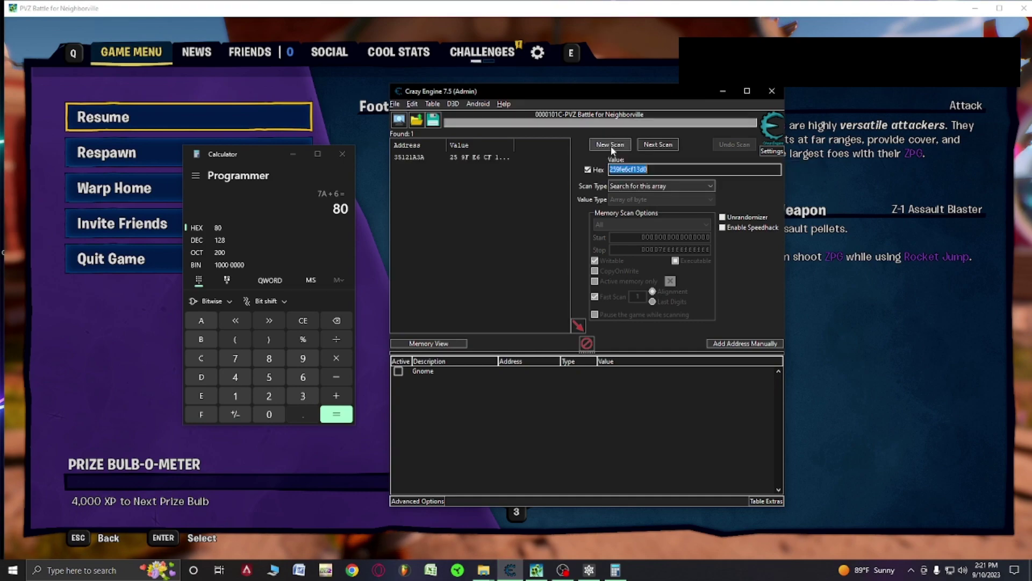
double_click(425, 157)
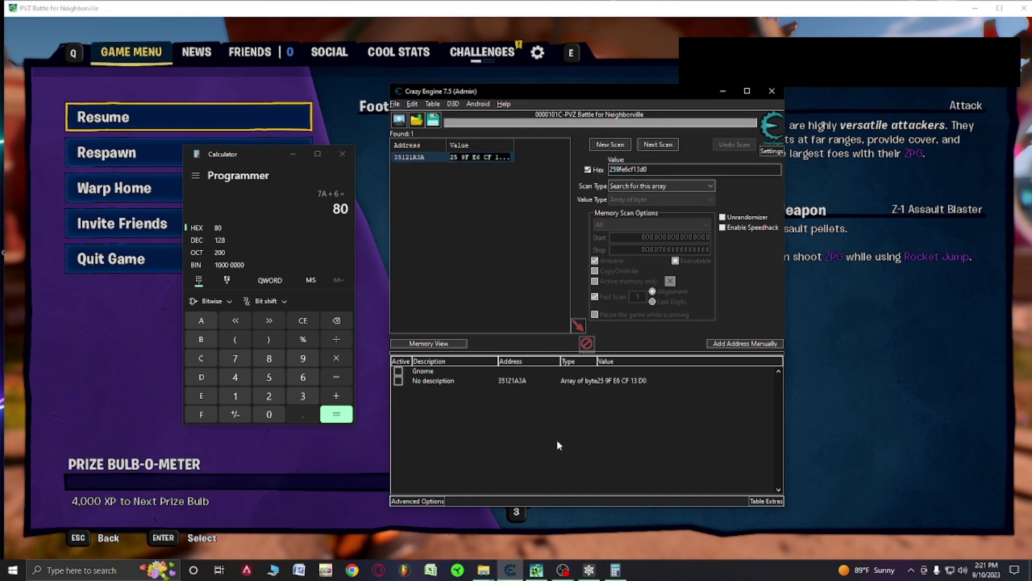
Step: Copy the address 35121A3A from the byte array record without changing the record
right_click(515, 380)
mouse_move(543, 126)
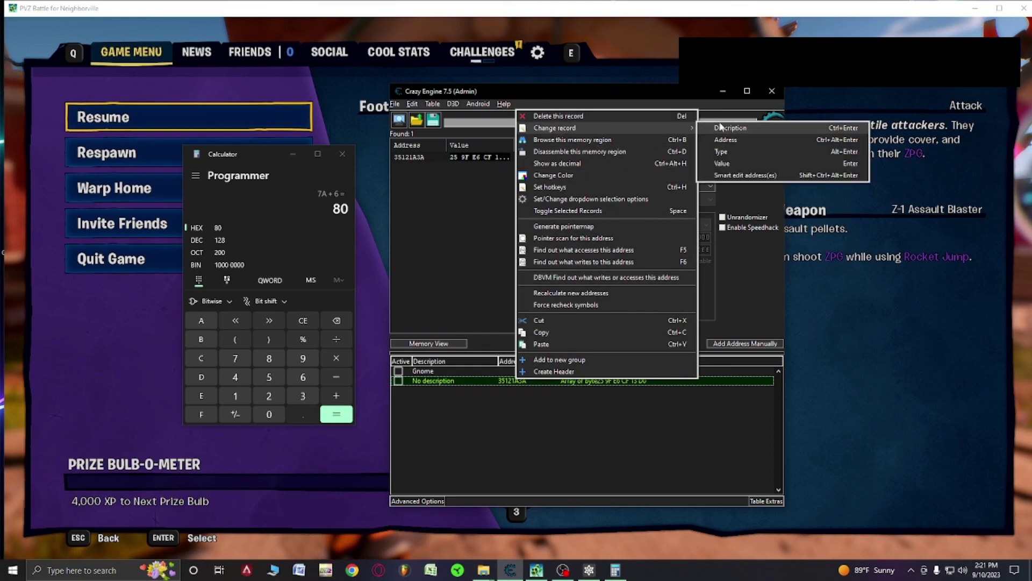
click(508, 381)
click(508, 381)
double_click(508, 381)
key(ctrl+c)
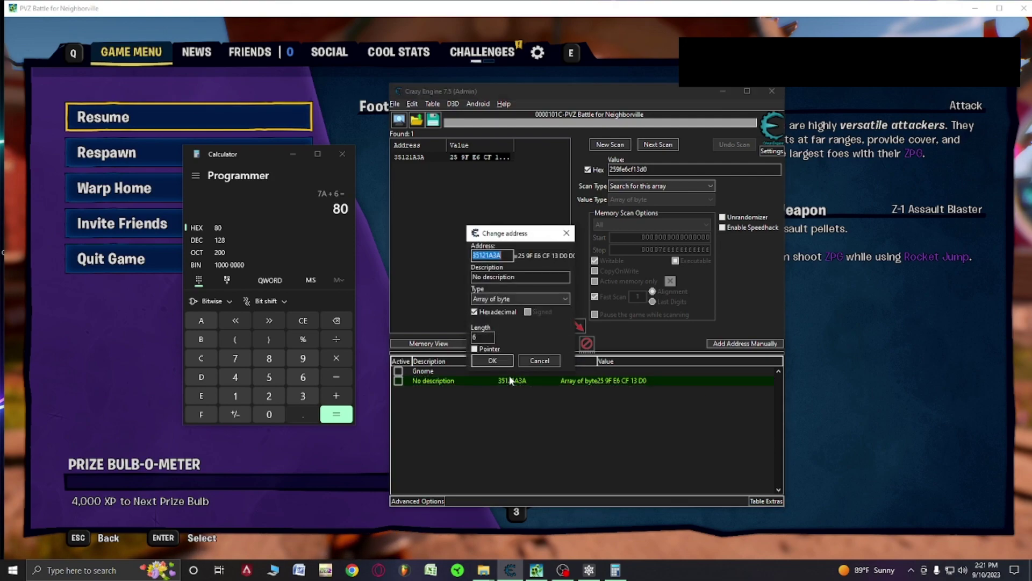
click(539, 360)
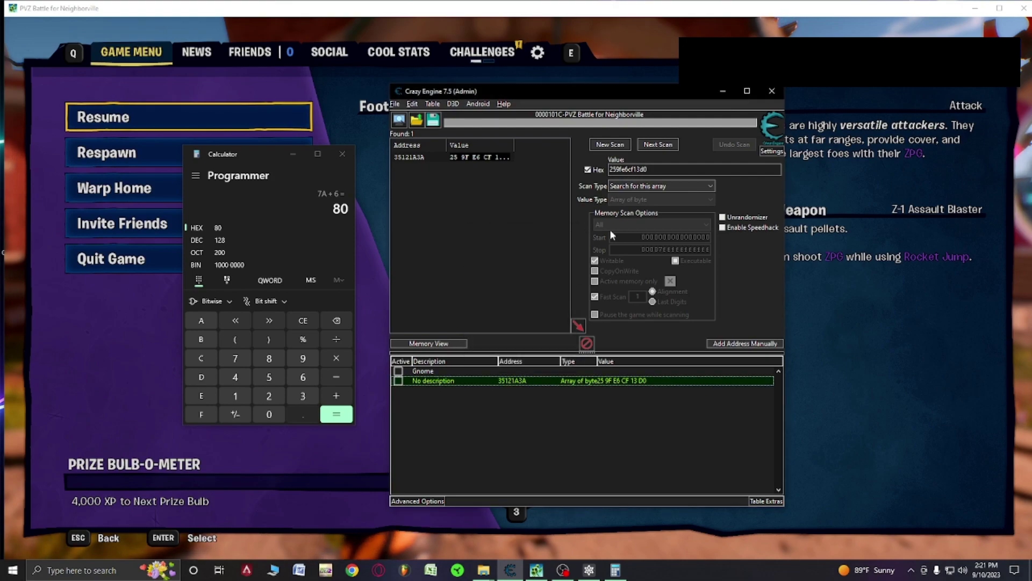
Step: Start a new 4 Bytes scan with the copied address as the value and remove its last two digits, leaving 35121A
click(608, 145)
click(627, 200)
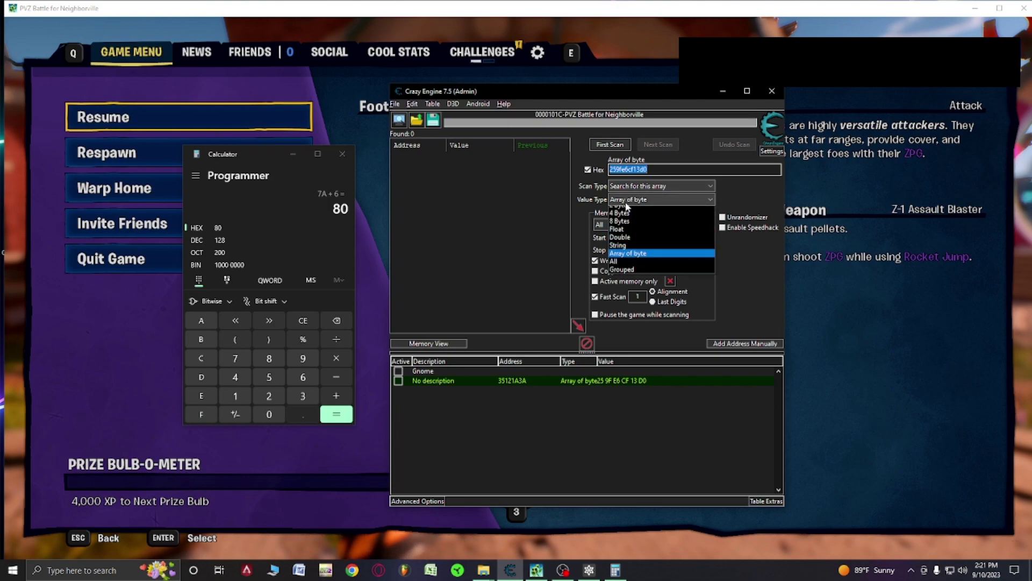
click(627, 234)
click(656, 170)
key(ctrl+v)
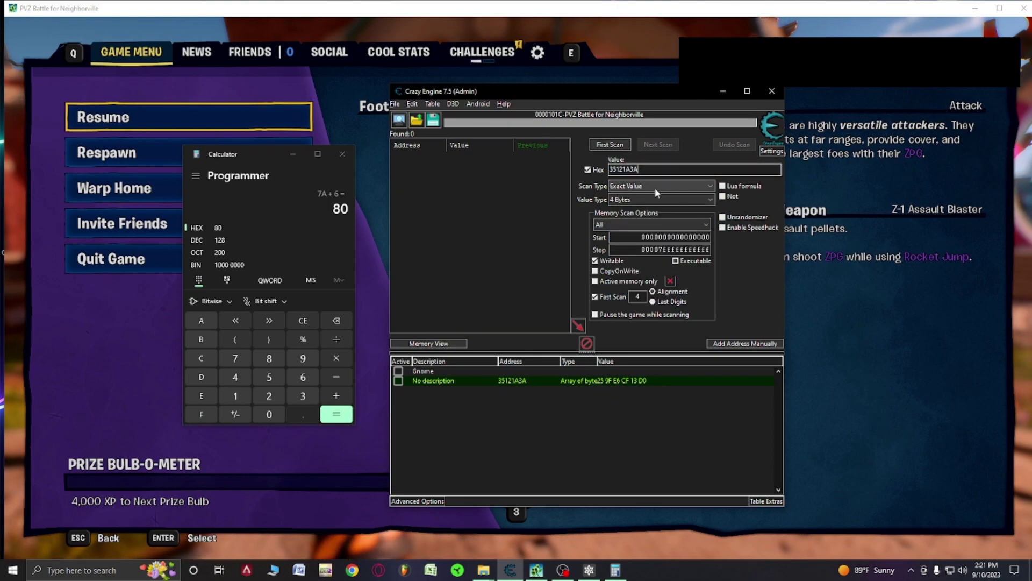
key(BackSpace)
key(BackSpace)
Step: Switch to Calculator and add 6 to the hexadecimal value 3A
click(303, 321)
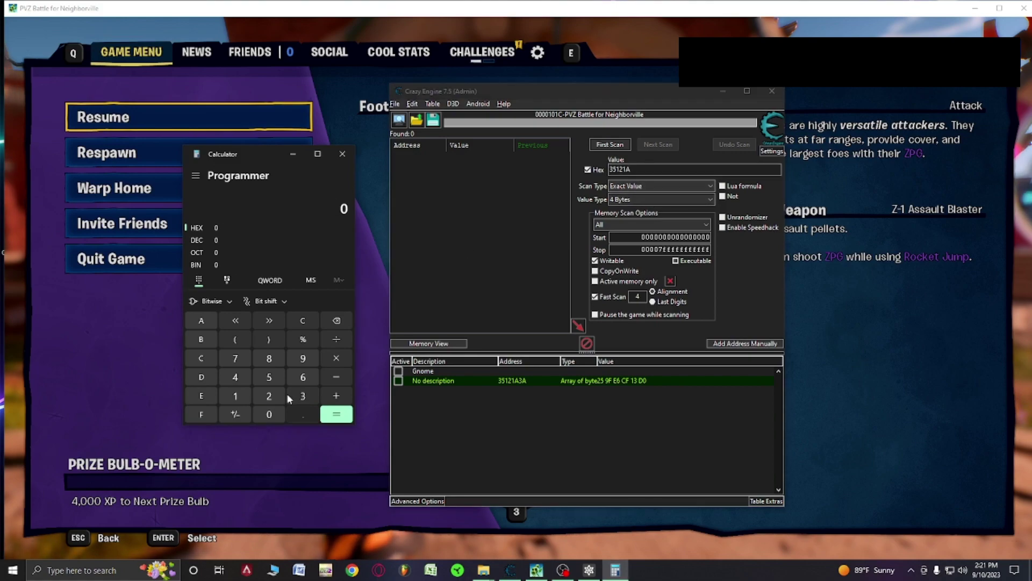
click(296, 394)
click(204, 319)
key(plus)
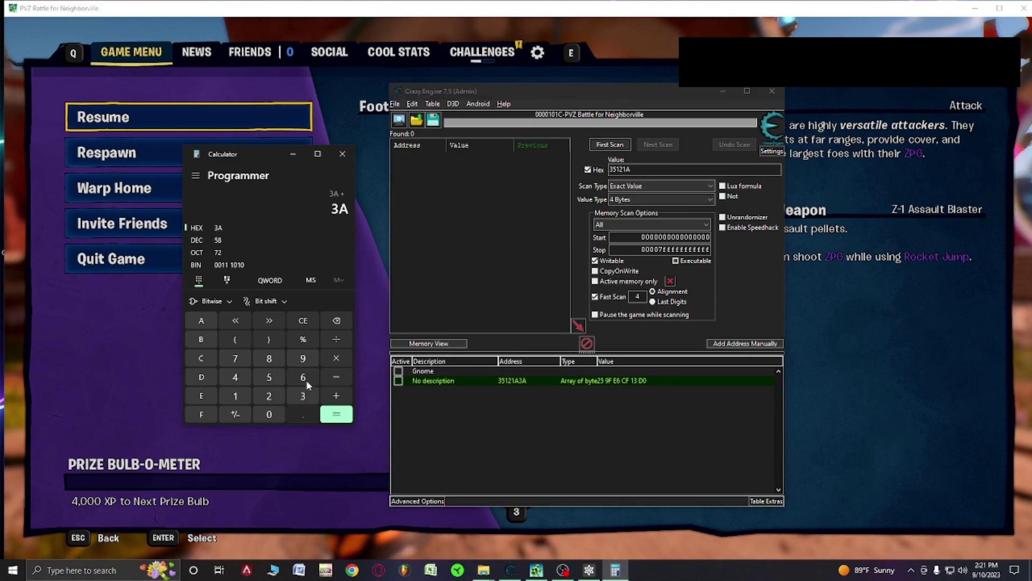
click(303, 377)
click(336, 415)
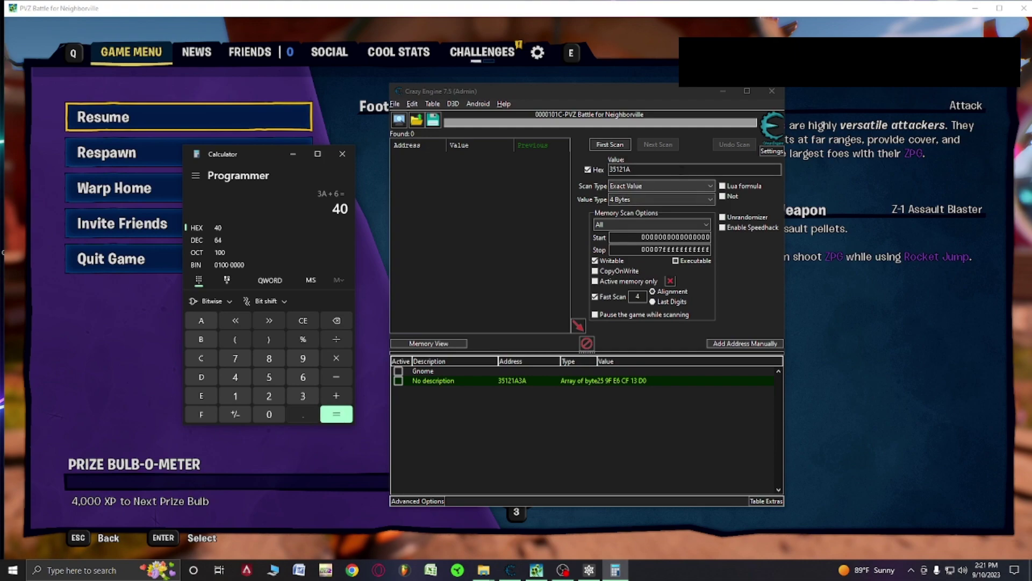
Step: Return to Cheat Engine, complete the search value as 35121A40 and run the first scan
key(alt+Tab)
text(40)
click(605, 144)
Step: Delete the byte array record from the address list and create a header named Angry without address support
right_click(507, 383)
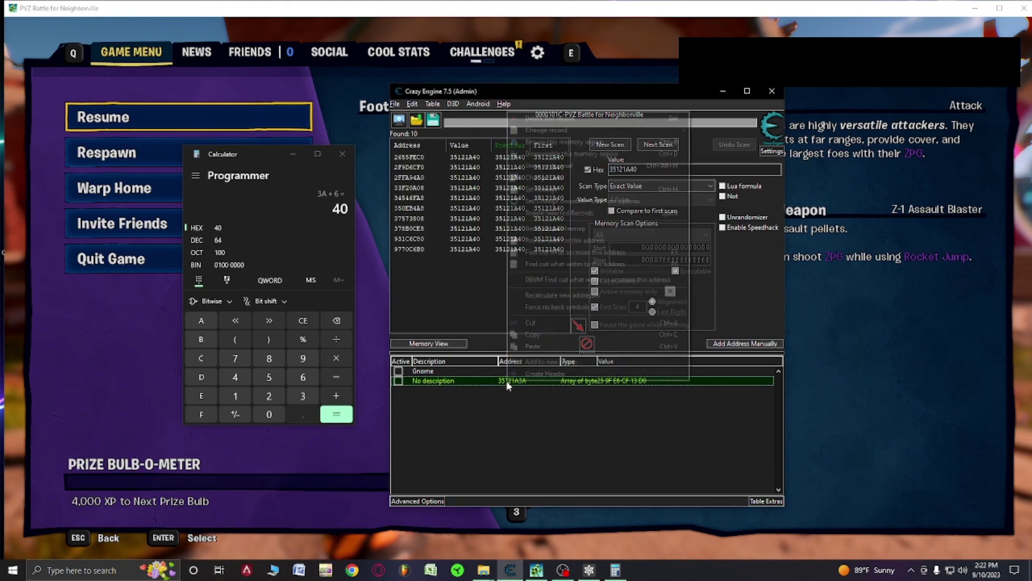
click(548, 118)
click(549, 286)
right_click(444, 479)
click(473, 497)
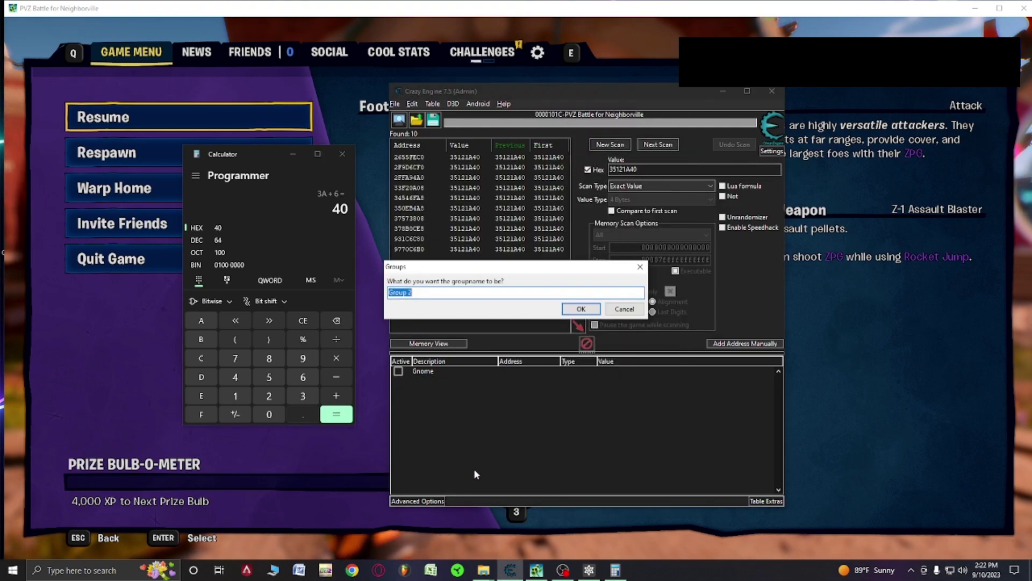
text(Angry)
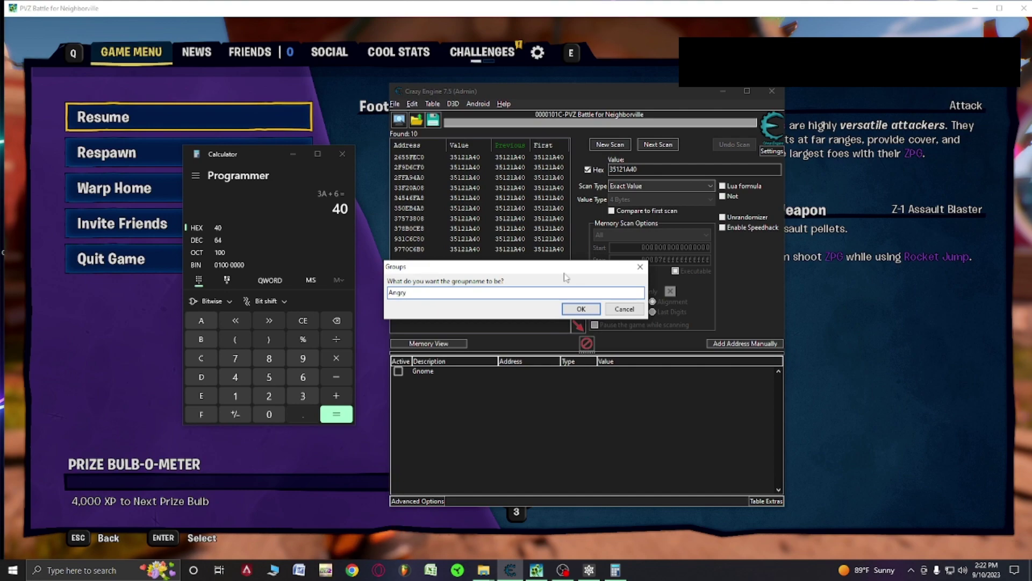
click(588, 310)
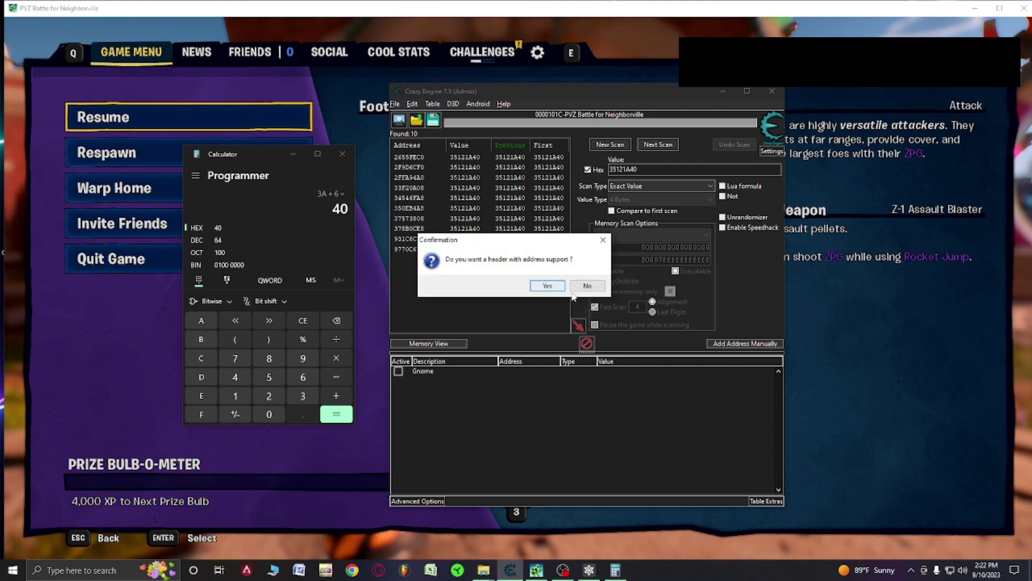
click(586, 286)
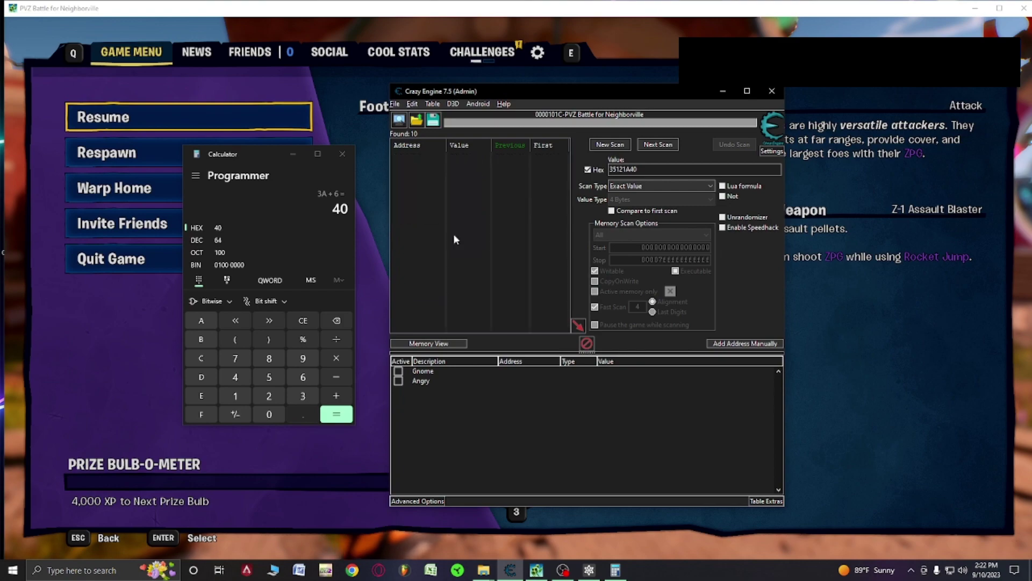
Step: Add all found addresses holding 35121A40 to the Angry group
shift+click(441, 249)
drag(441, 249, 445, 385)
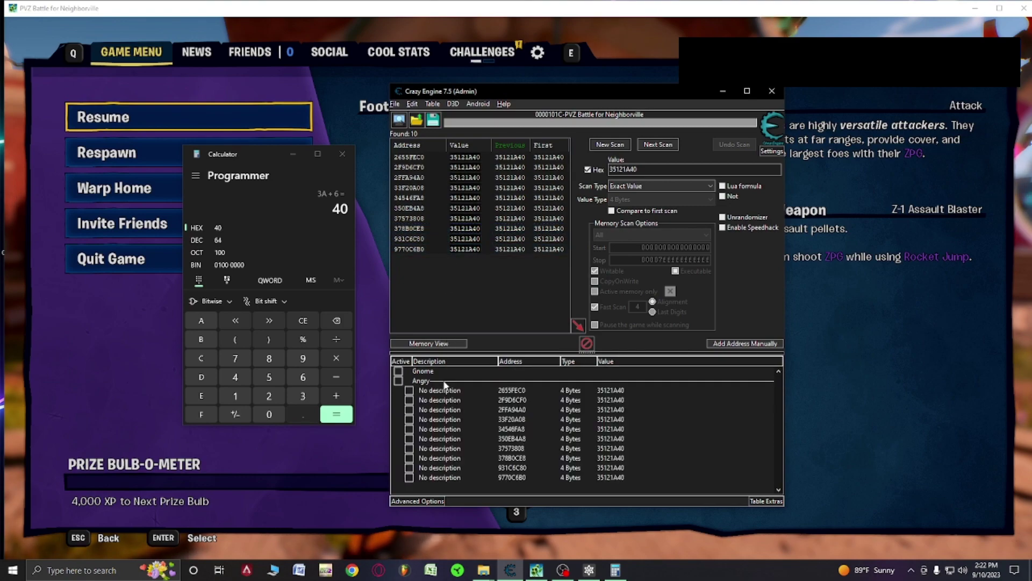
click(408, 382)
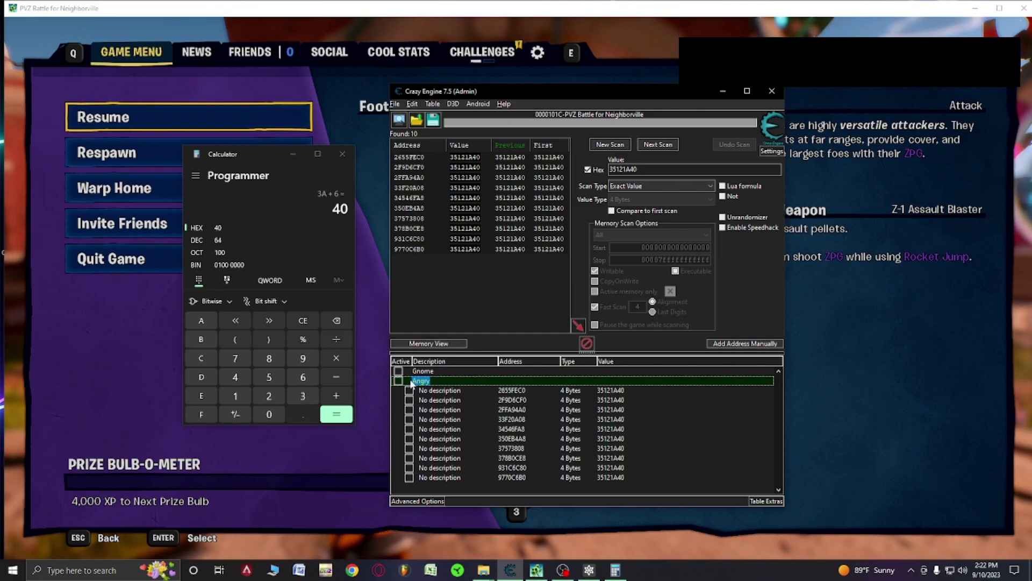
Step: Try selecting all records without the two headers, and move the 2655FEC0 record to the end of the Angry group
click(460, 391)
key(ctrl+a)
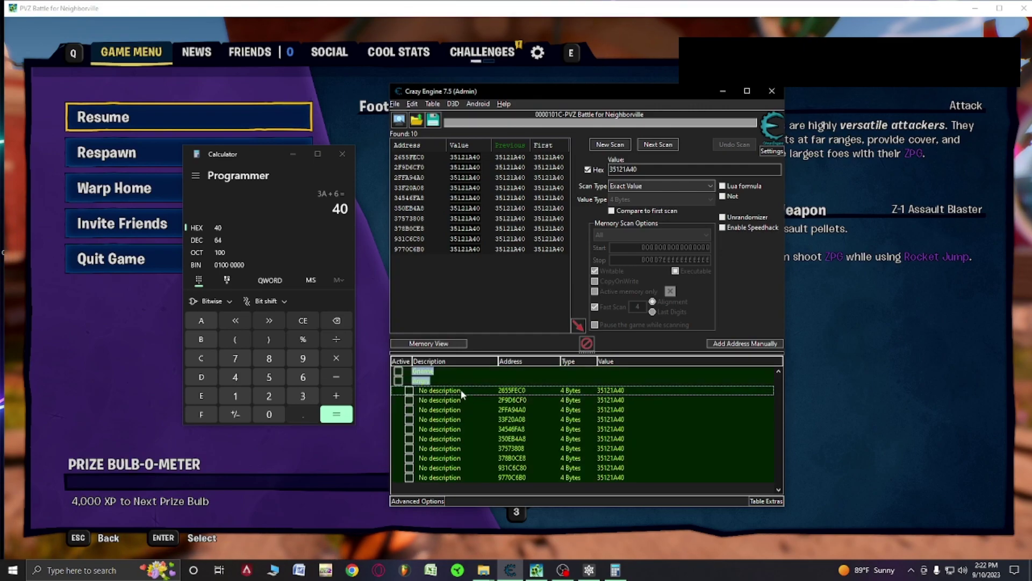
ctrl+click(460, 375)
ctrl+click(461, 380)
click(467, 390)
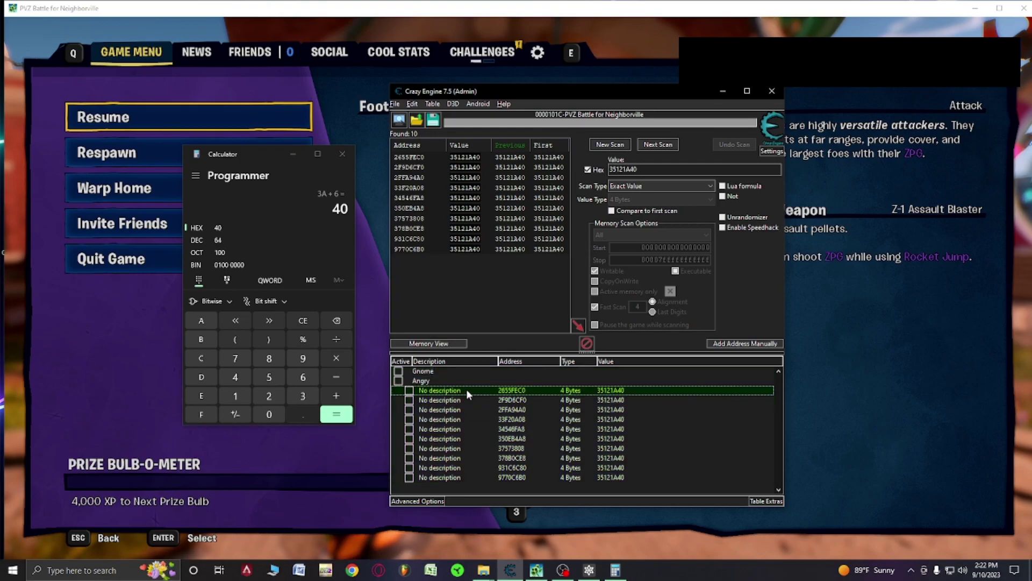
drag(466, 388, 401, 383)
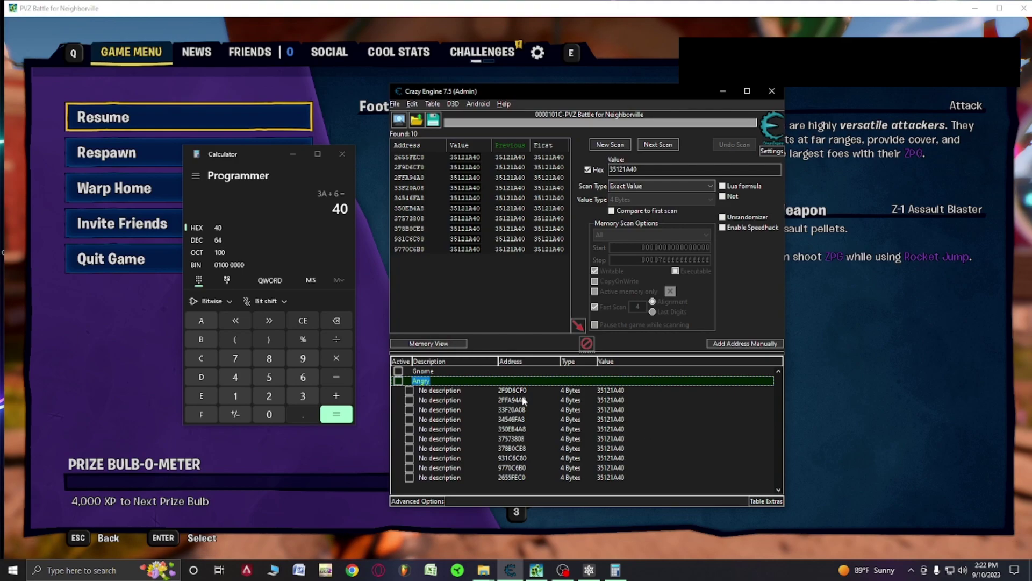
Step: Show the Gnome group's records, copy the value 348A5B80 from the first one and hide the records again
click(398, 371)
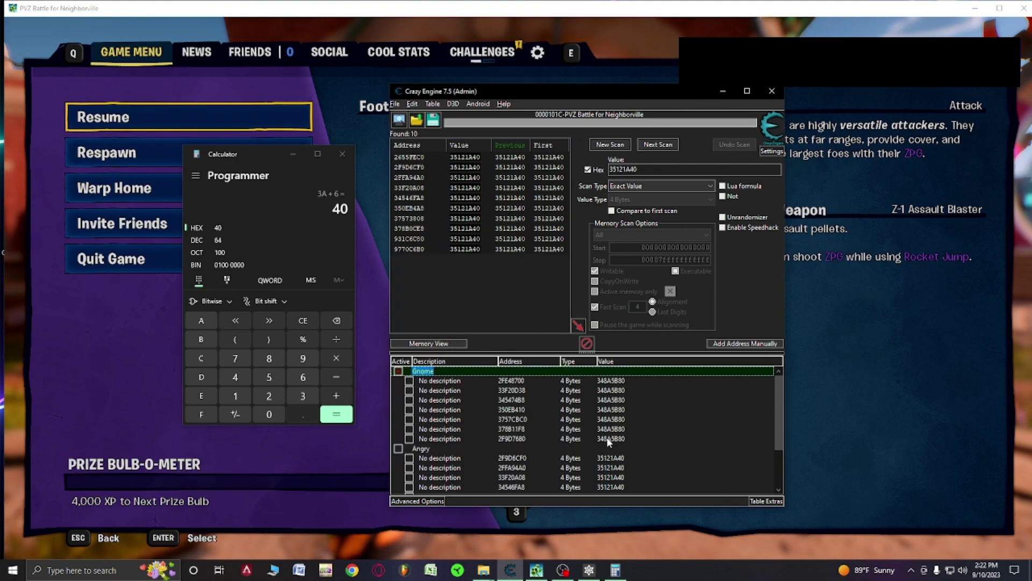
click(601, 381)
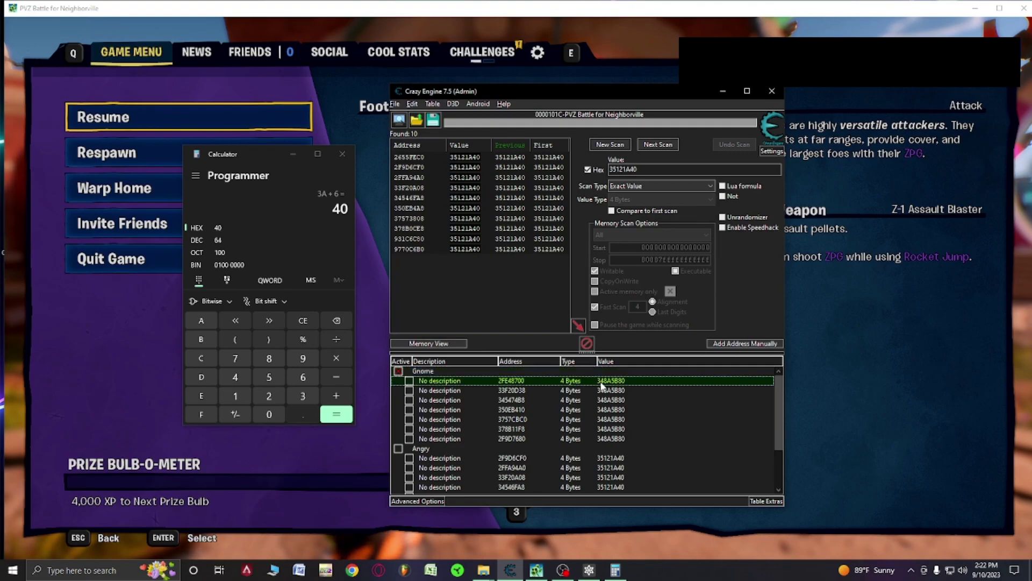
double_click(601, 383)
key(ctrl+c)
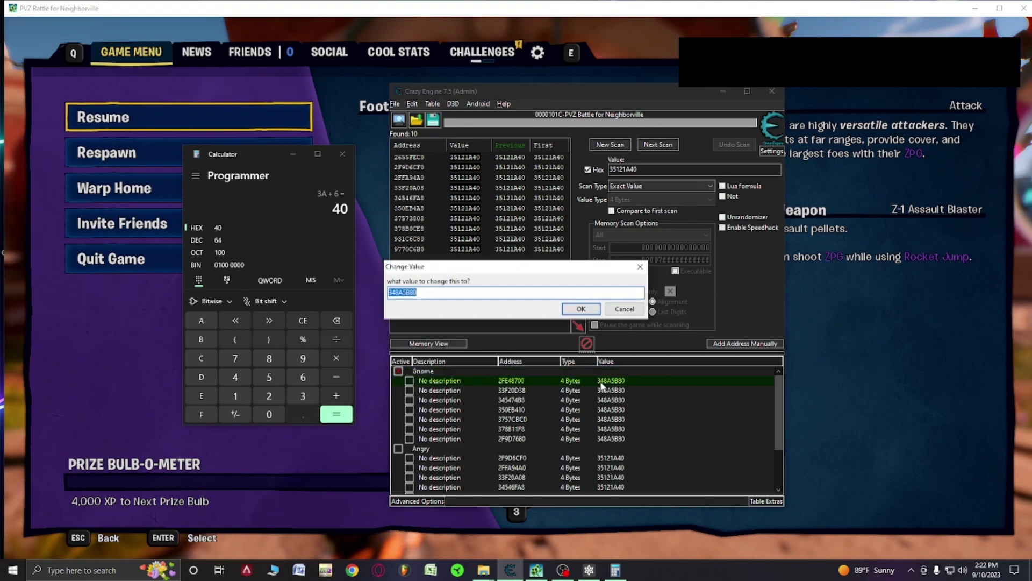
click(622, 309)
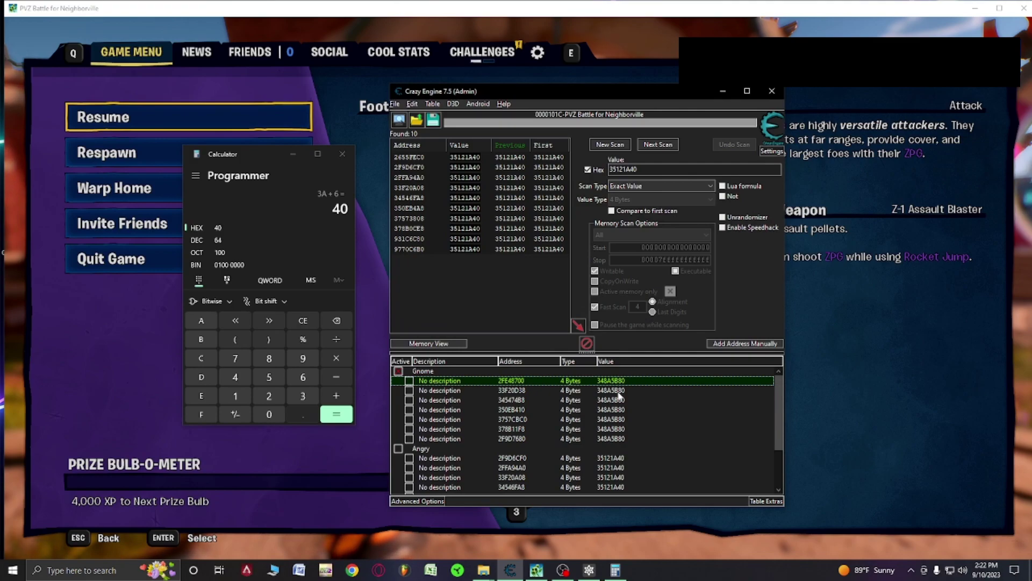
click(408, 370)
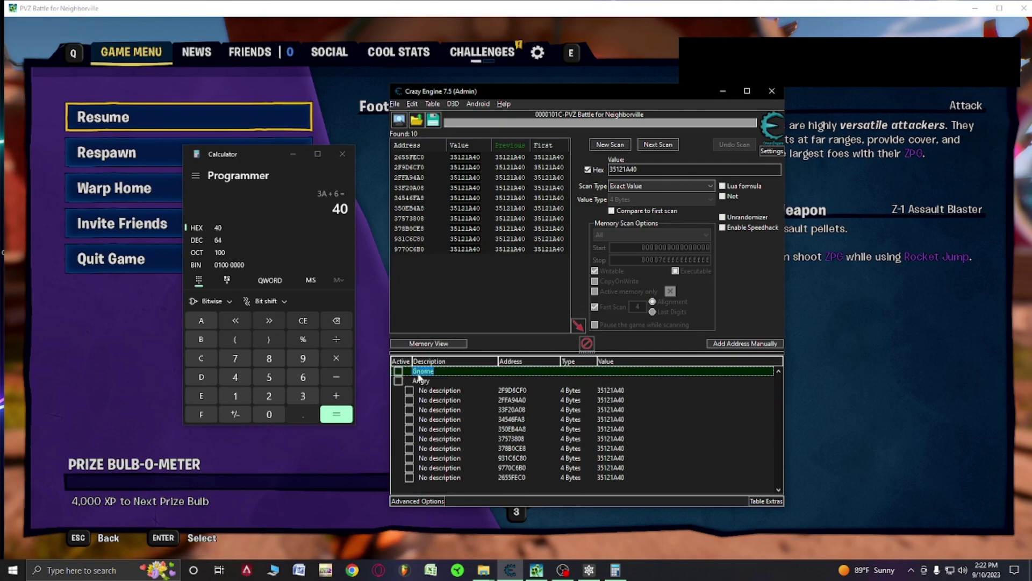
click(401, 370)
click(401, 369)
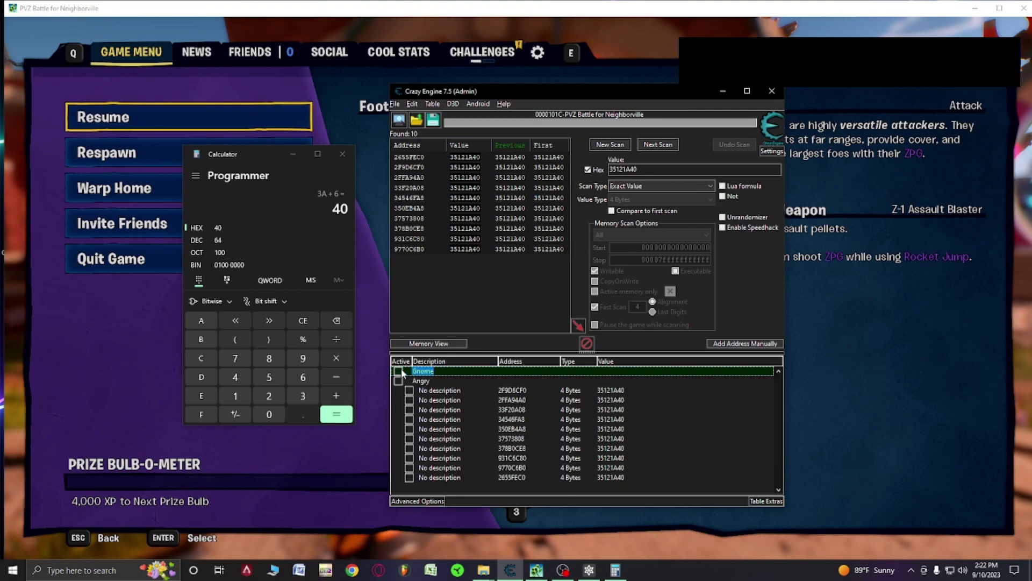
Step: Set the value of all records in the Angry group to 348A5B80, leaving both headers out of the selection
click(572, 393)
key(ctrl+a)
ctrl+click(522, 371)
ctrl+click(523, 380)
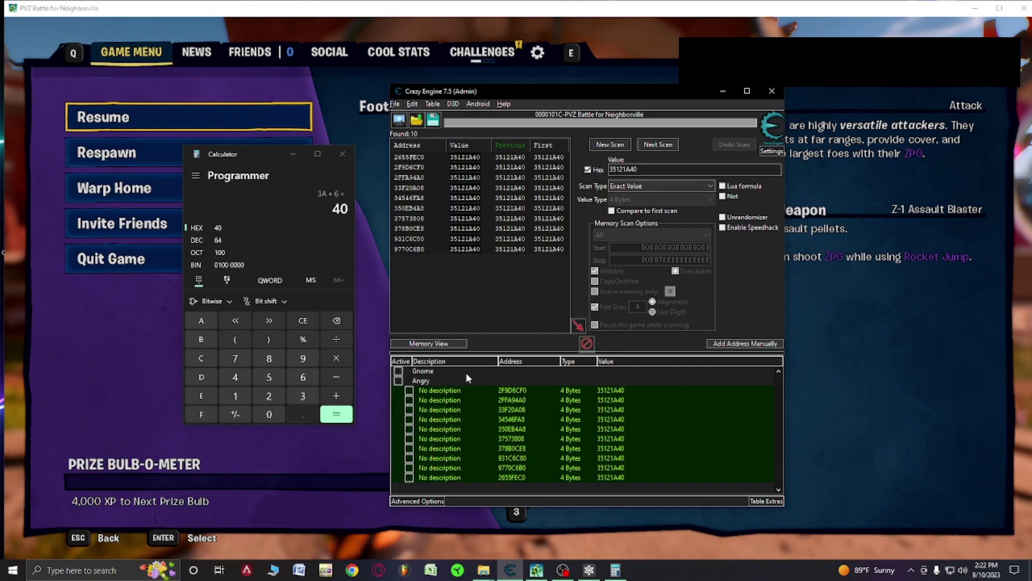
right_click(608, 392)
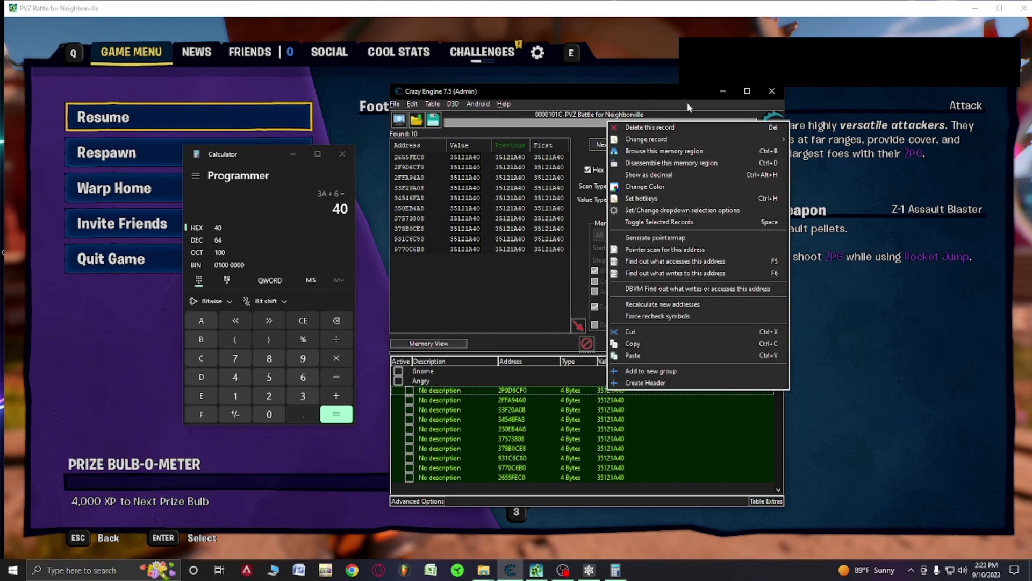
mouse_move(699, 139)
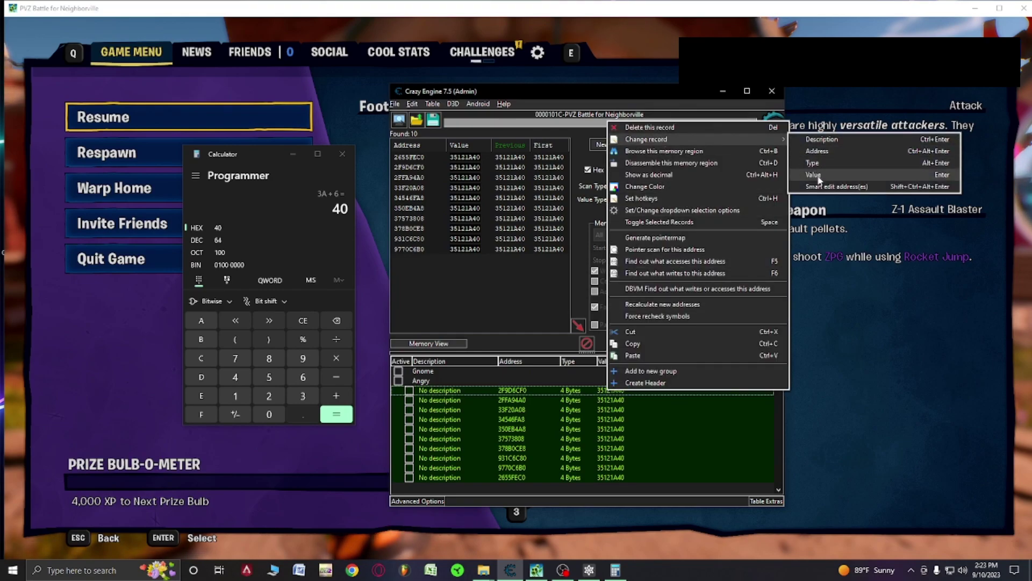
click(817, 178)
key(ctrl+v)
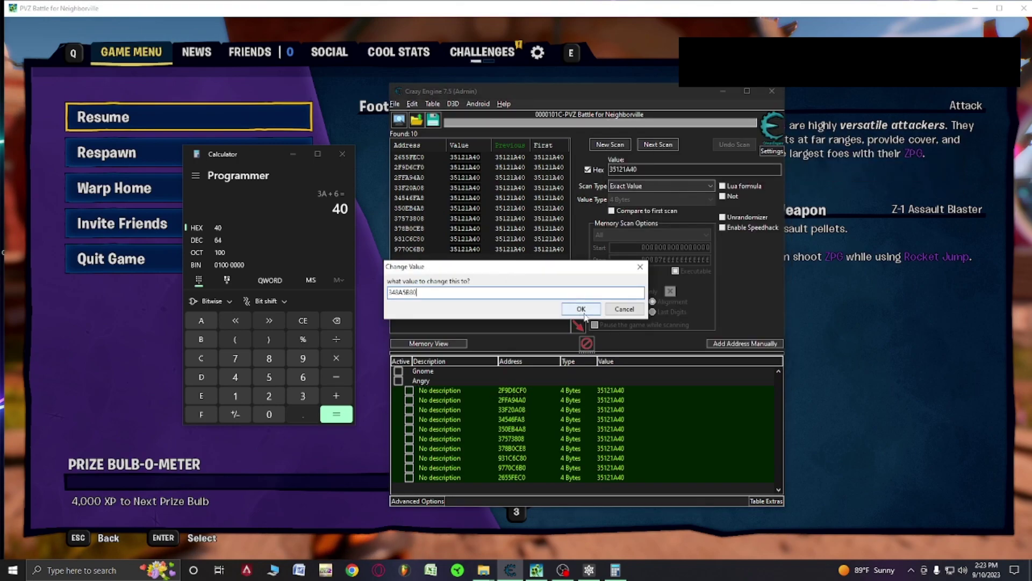
click(584, 313)
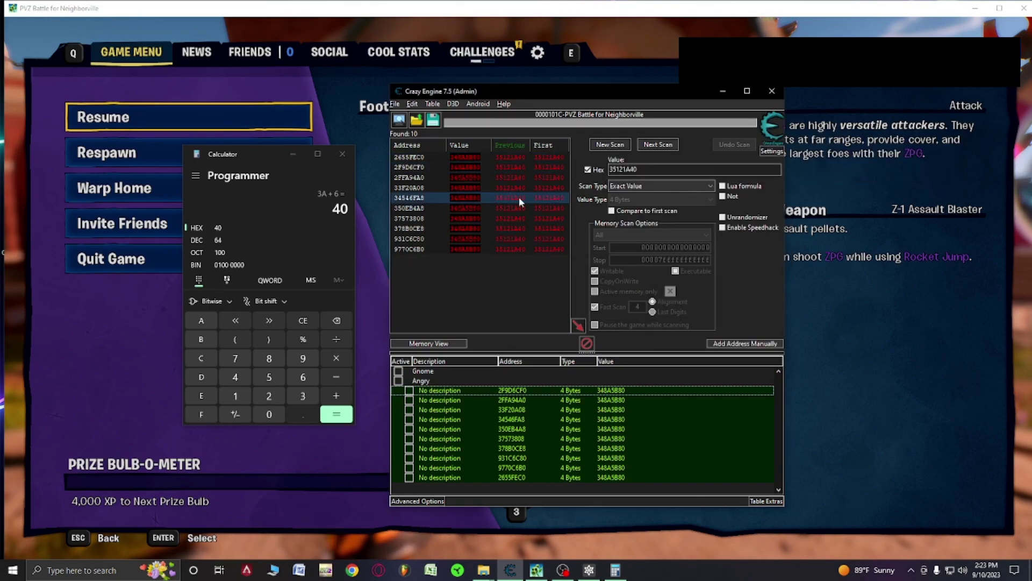
Step: Close Calculator, resume the game, and choose Warp Home from the game menu
click(342, 156)
click(260, 118)
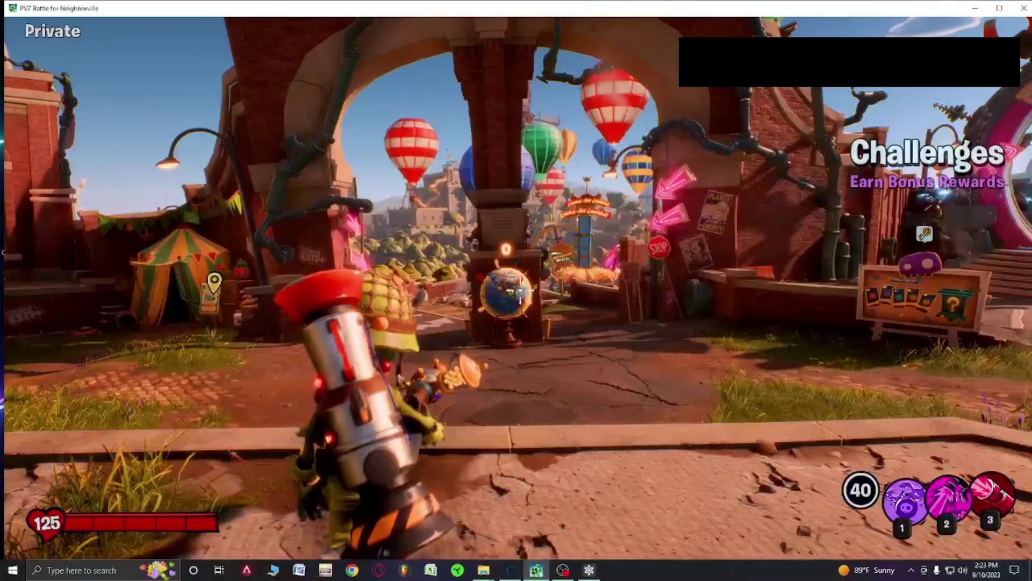
key(Escape)
click(231, 193)
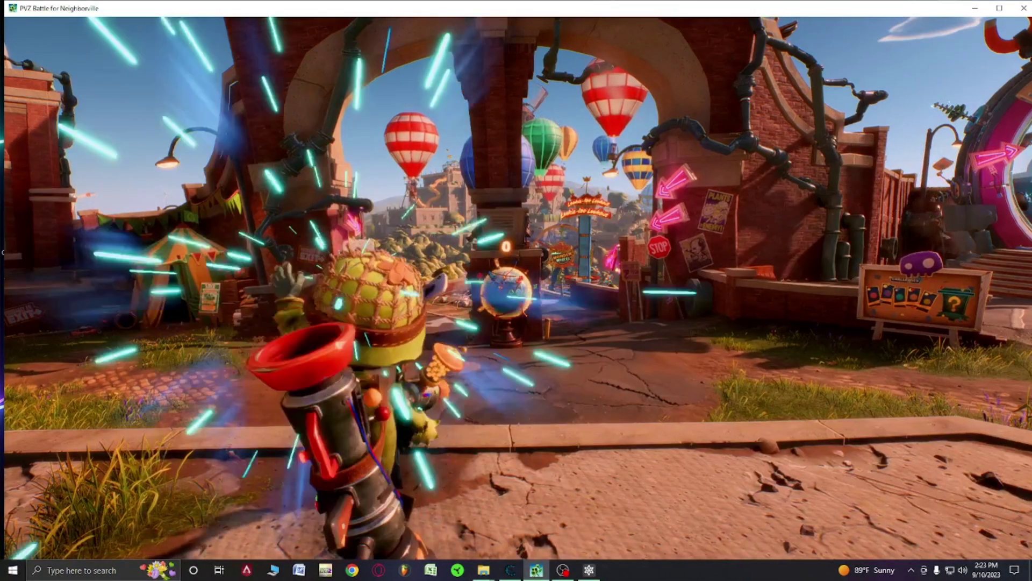
Step: Open the emote selection, switch to the Emotes category and play the Angry emote, third in the first row
key(t)
key(e)
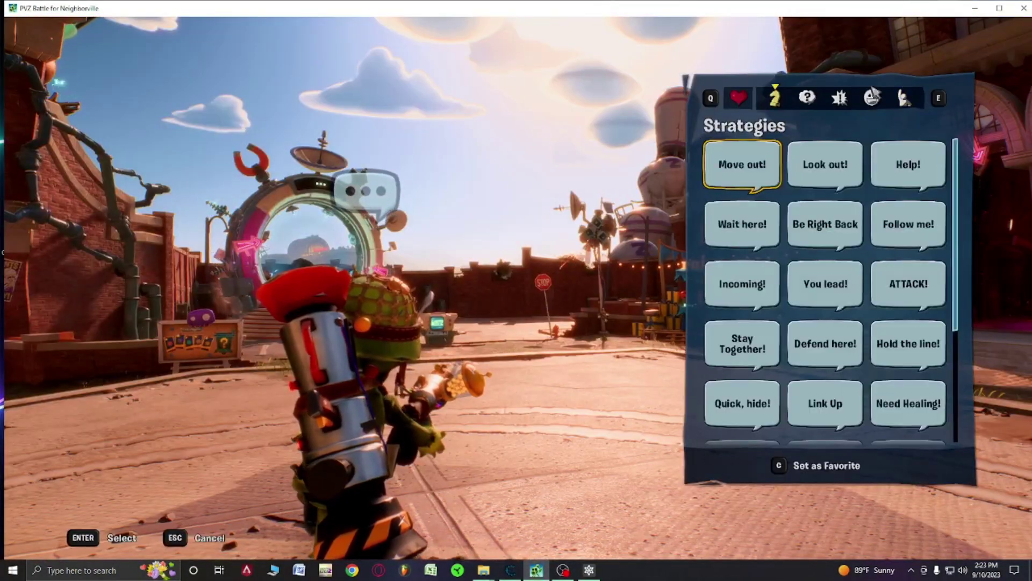
click(873, 97)
click(900, 156)
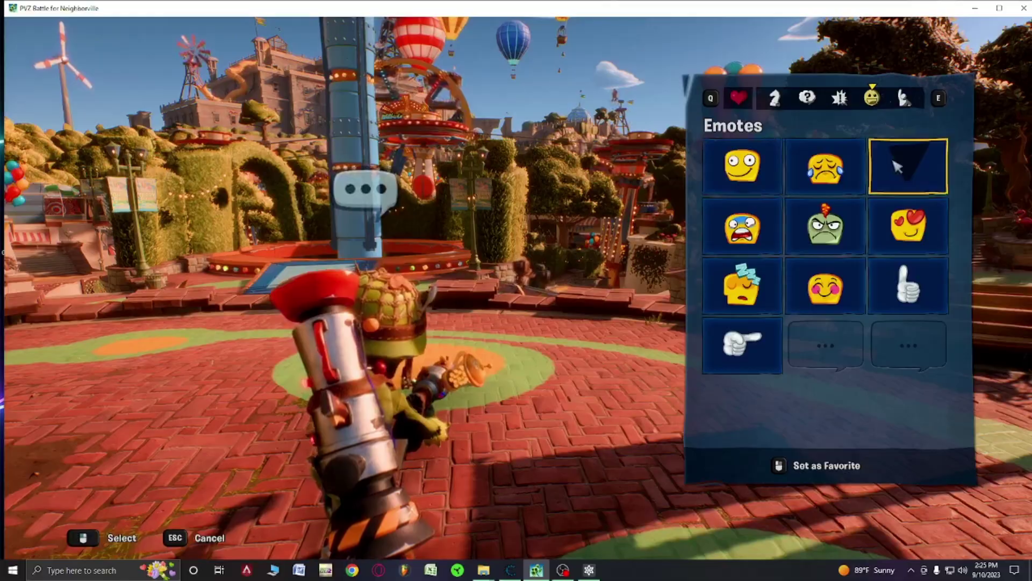
Step: Test the gnome in Giddy Park by moving, jumping, shooting at the TV Heads and using the first and second abilities
key(w)
key(space)
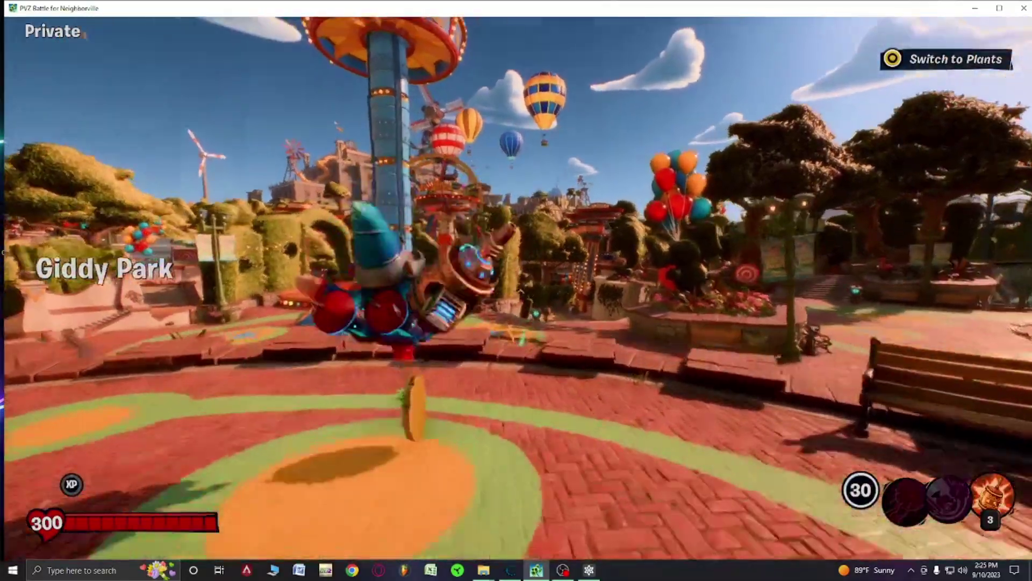
click(520, 290)
key(w)
click(543, 315)
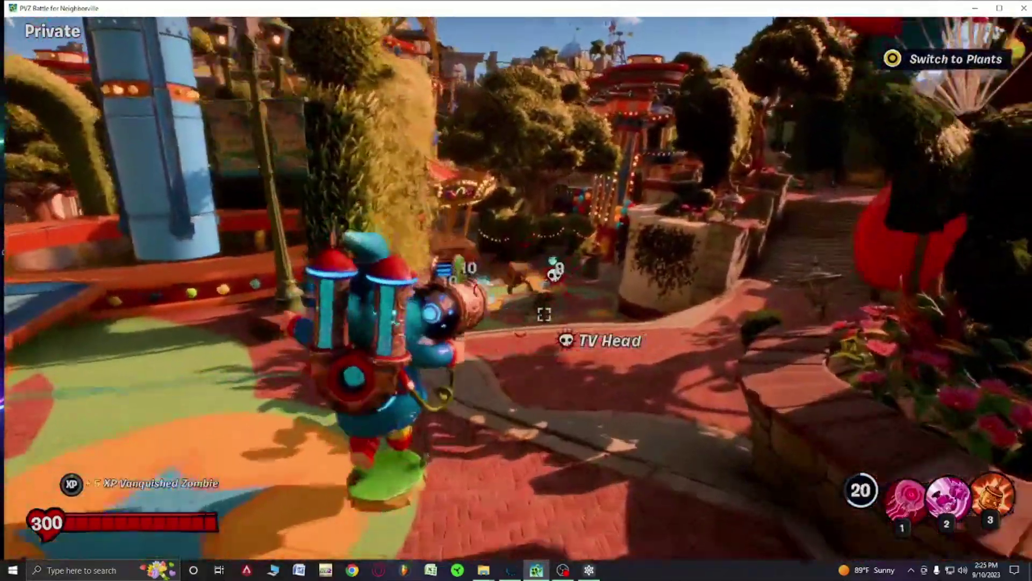
key(1)
key(2)
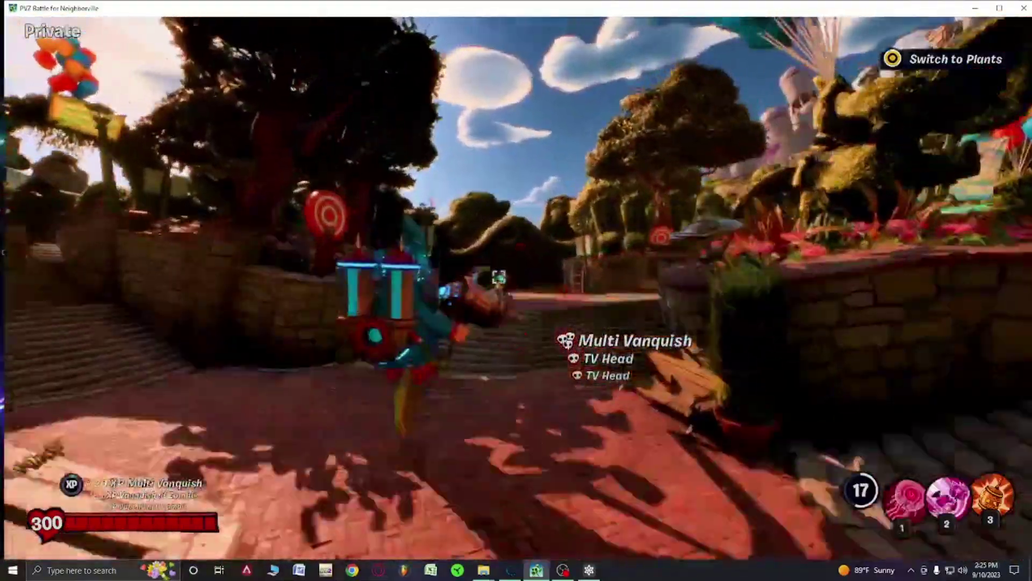
Step: Shoot at more TV Heads, reload the weapon, and jump and run toward the group at the stone stairs
click(520, 290)
key(r)
key(w)
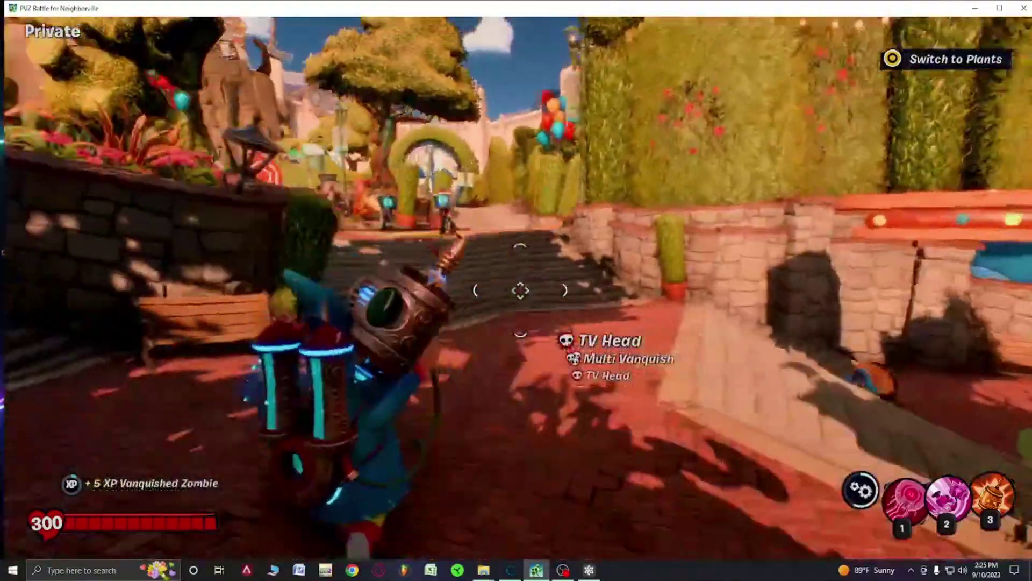
key(space)
key(w)
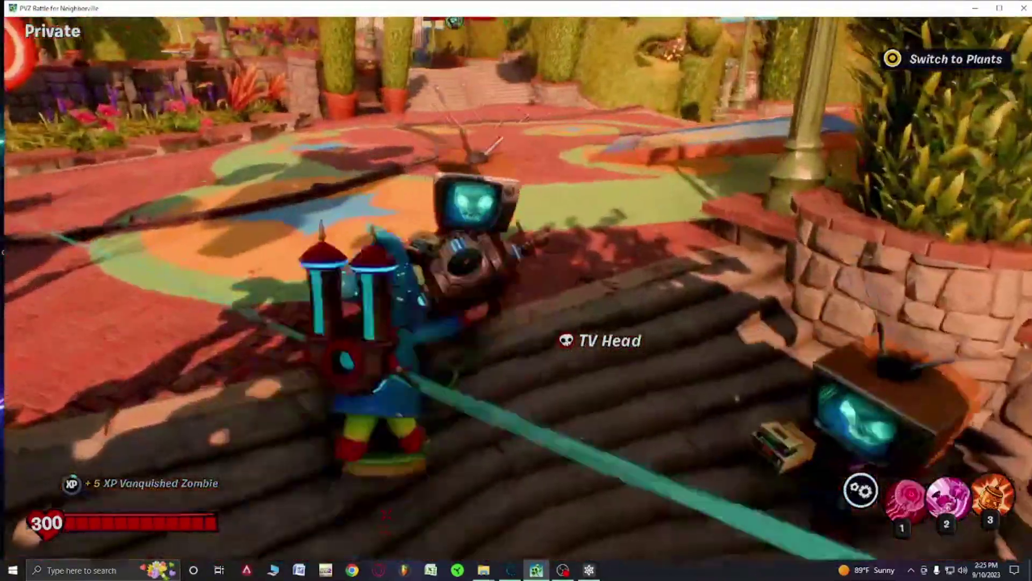
Step: Fight the TV Heads near the stairs and plaza with the second, third and first abilities and further weapon fire
key(2)
click(520, 290)
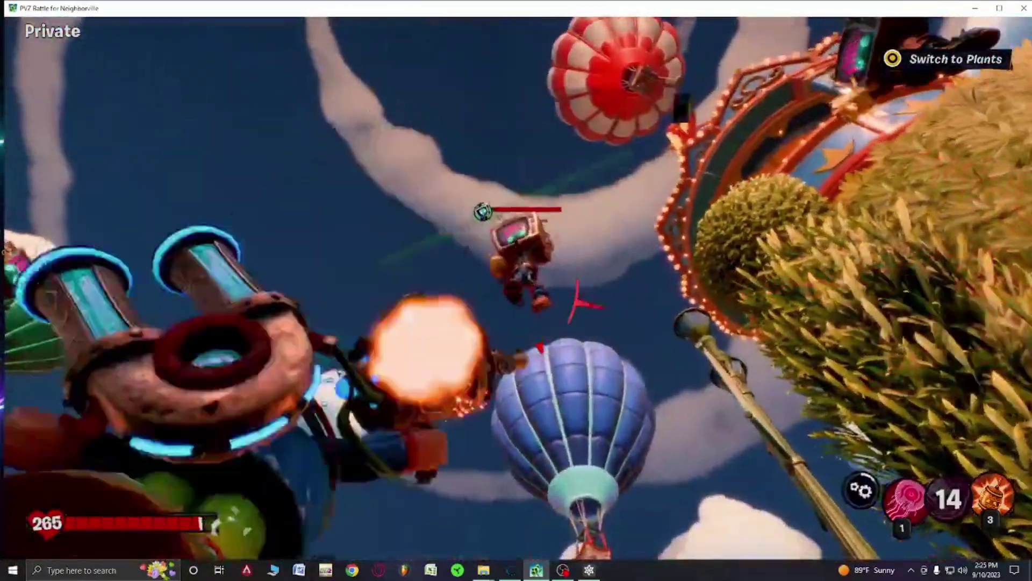
key(3)
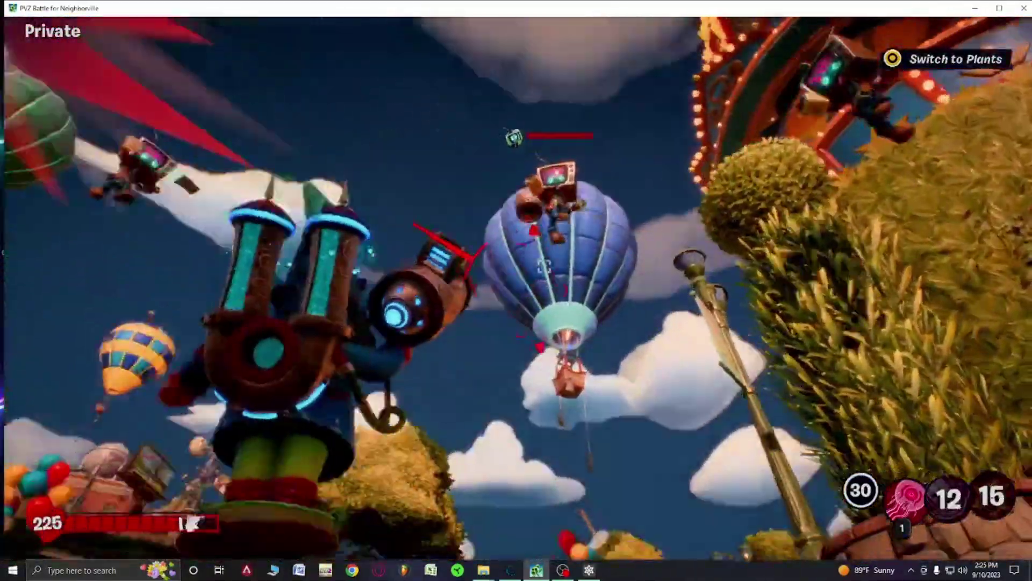
key(w)
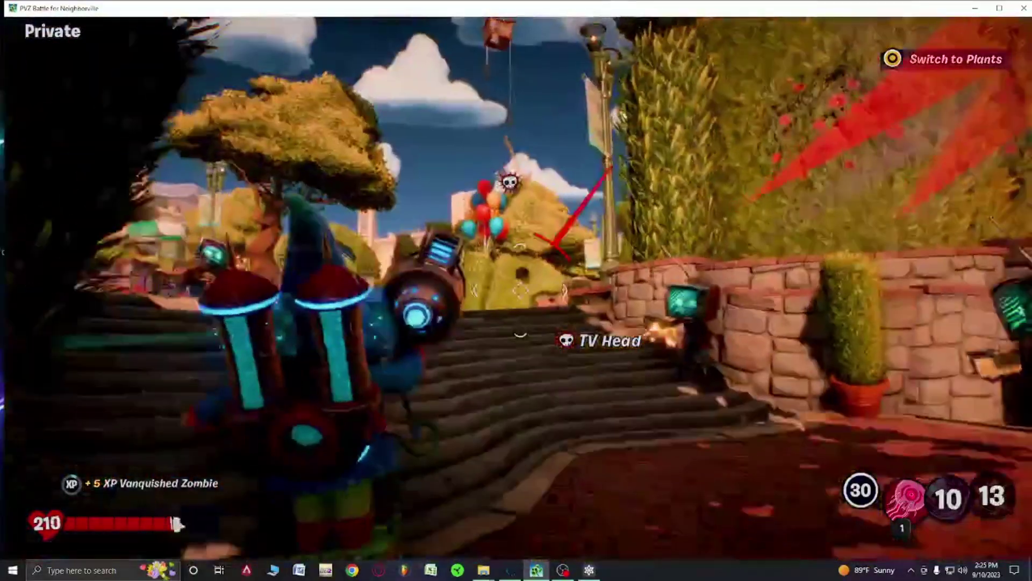
key(1)
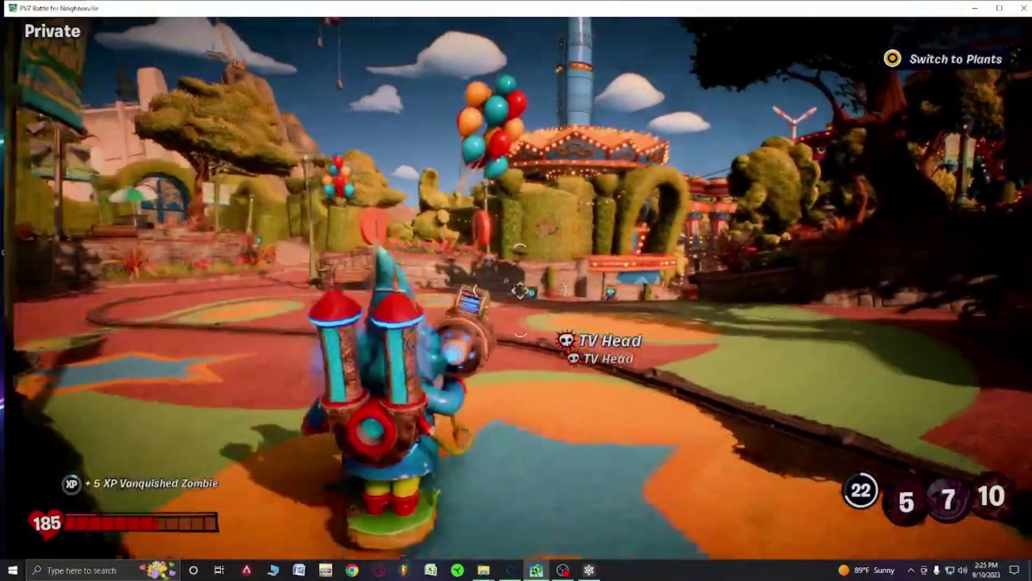
click(520, 291)
click(520, 290)
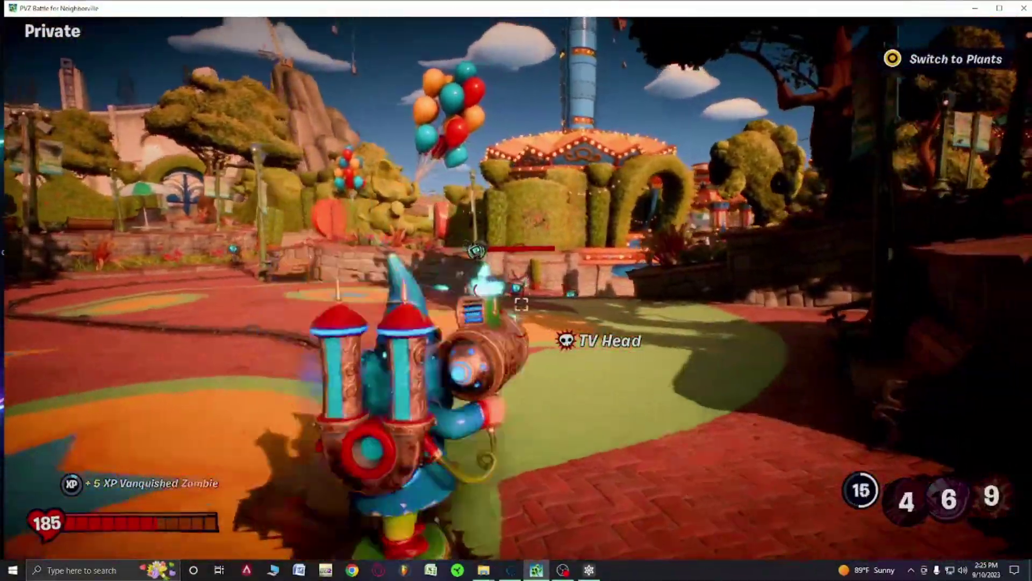
click(520, 291)
click(520, 290)
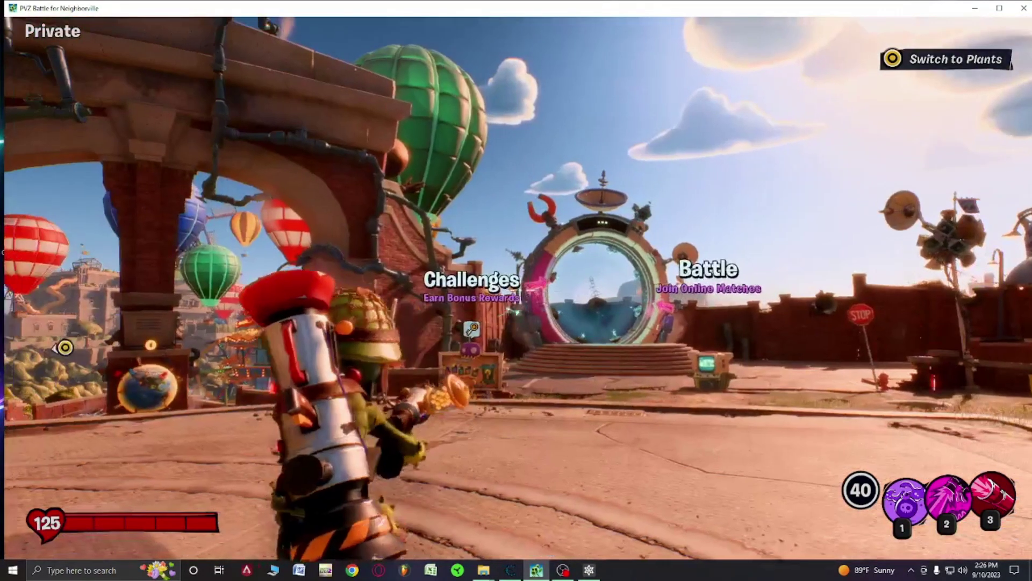
key(a)
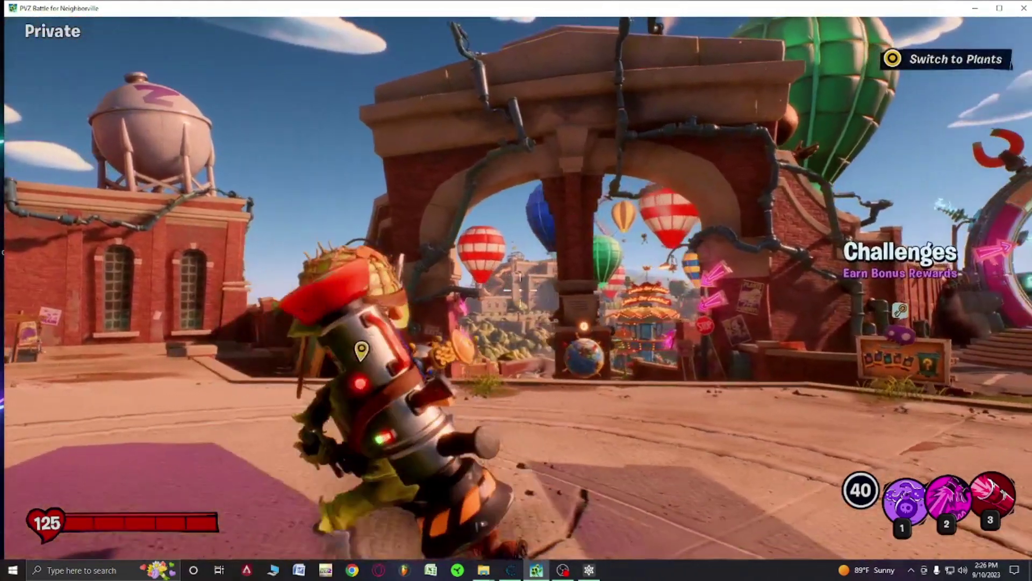
key(w)
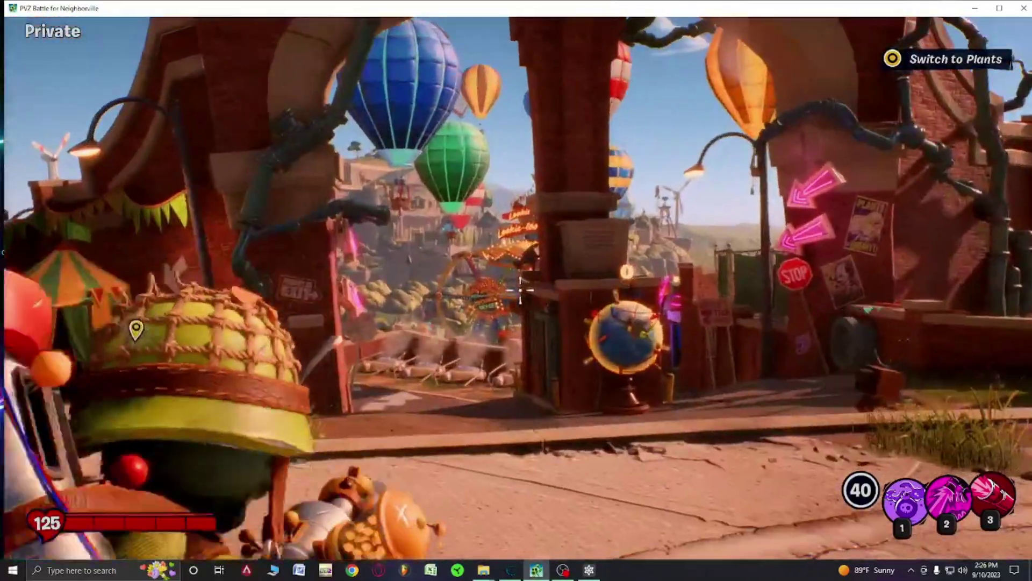
key(w)
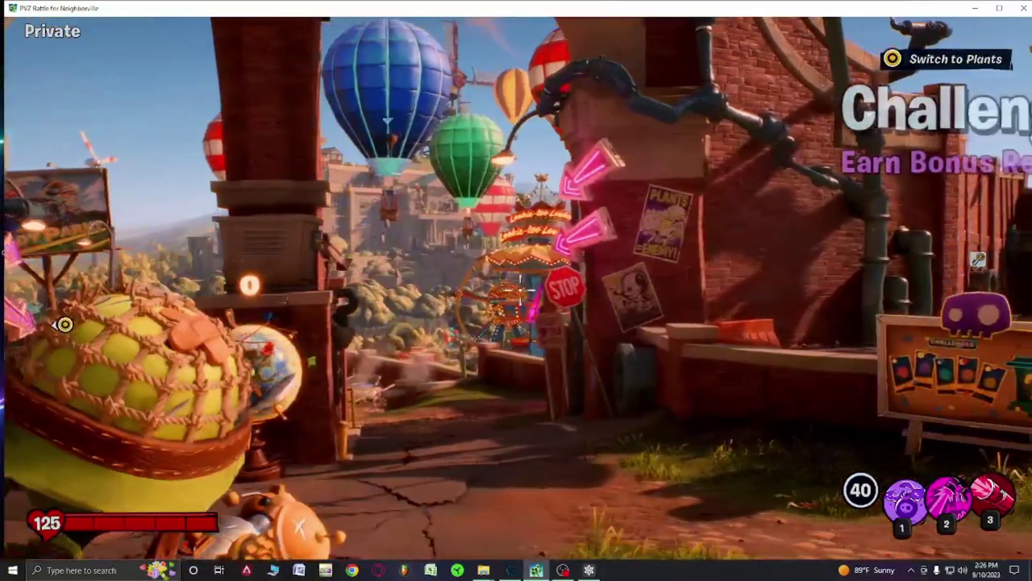
key(w)
key(w)
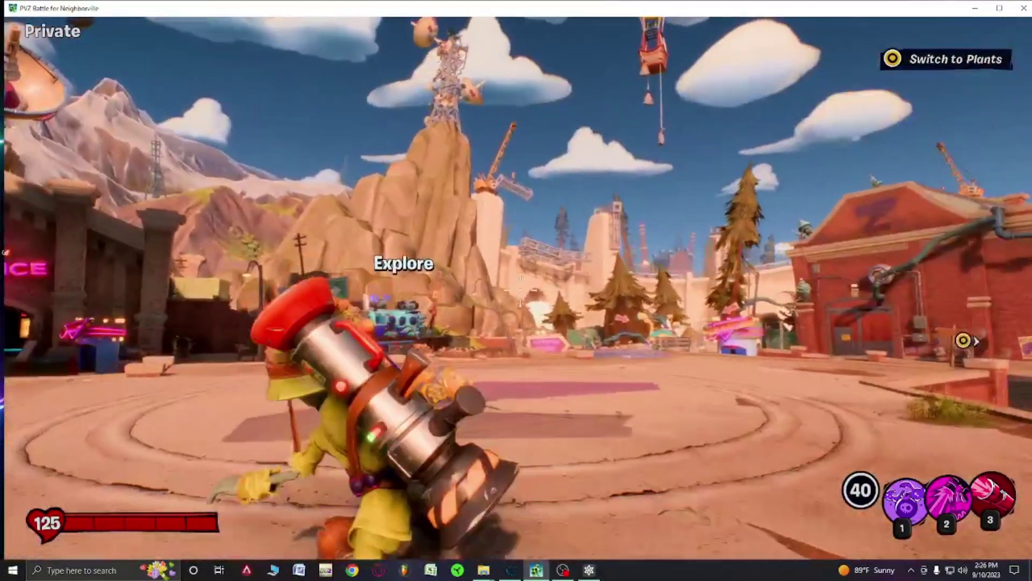
key(w)
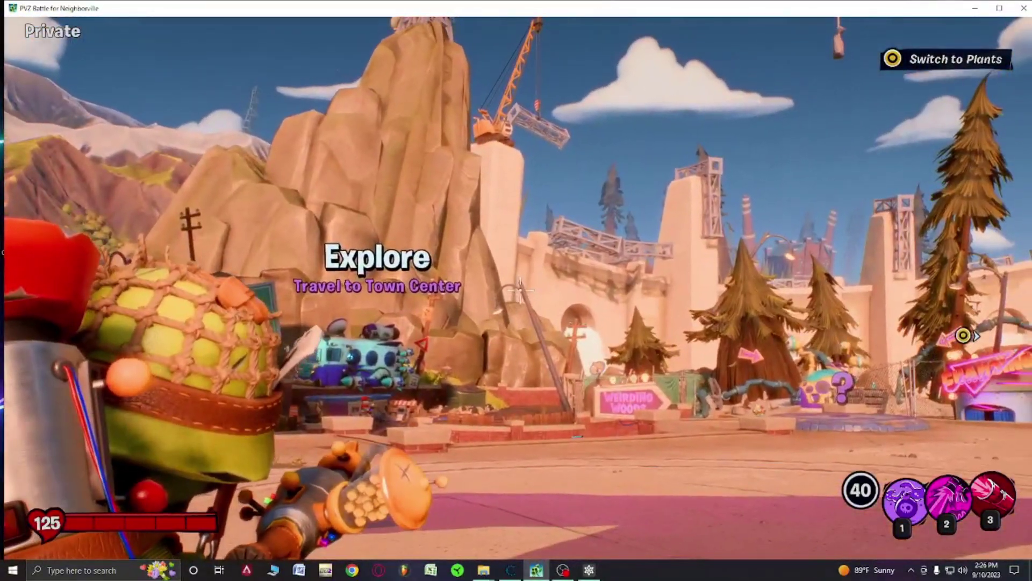
right_click(521, 291)
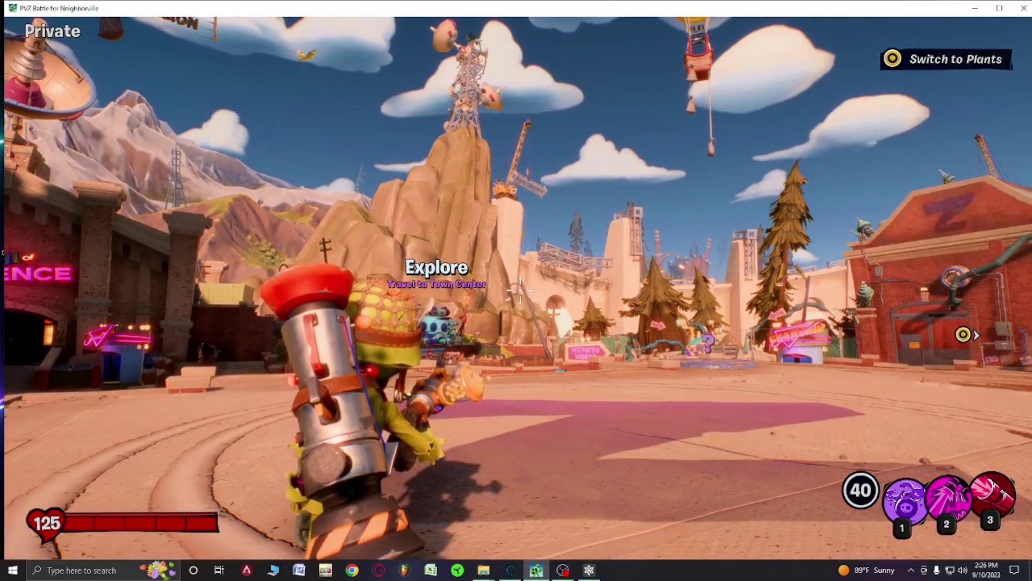